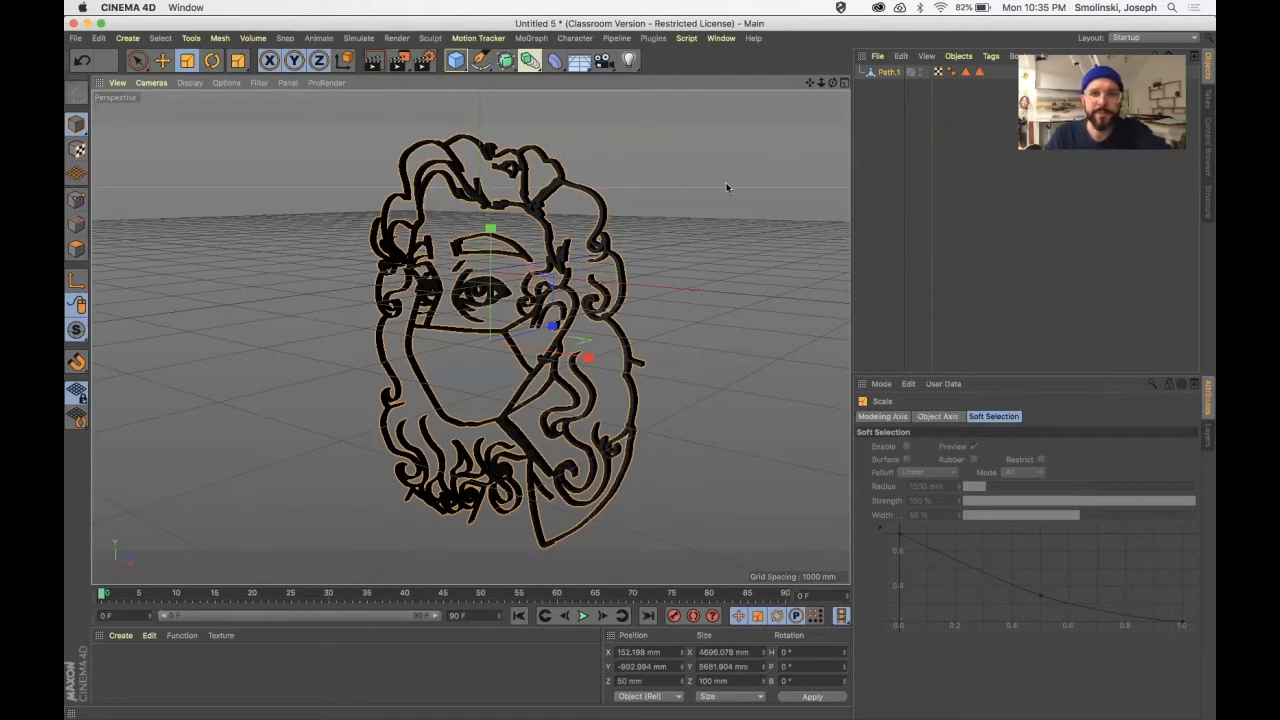
- Switch to Safari and view Cineversity's CV-ArtSmart download and install page
mouse_move(833, 84)
mouse_down()
mouse_move(945, 74)
mouse_move(860, 126)
mouse_move(825, 70)
mouse_move(889, 73)
mouse_move(898, 106)
mouse_move(884, 115)
mouse_up()
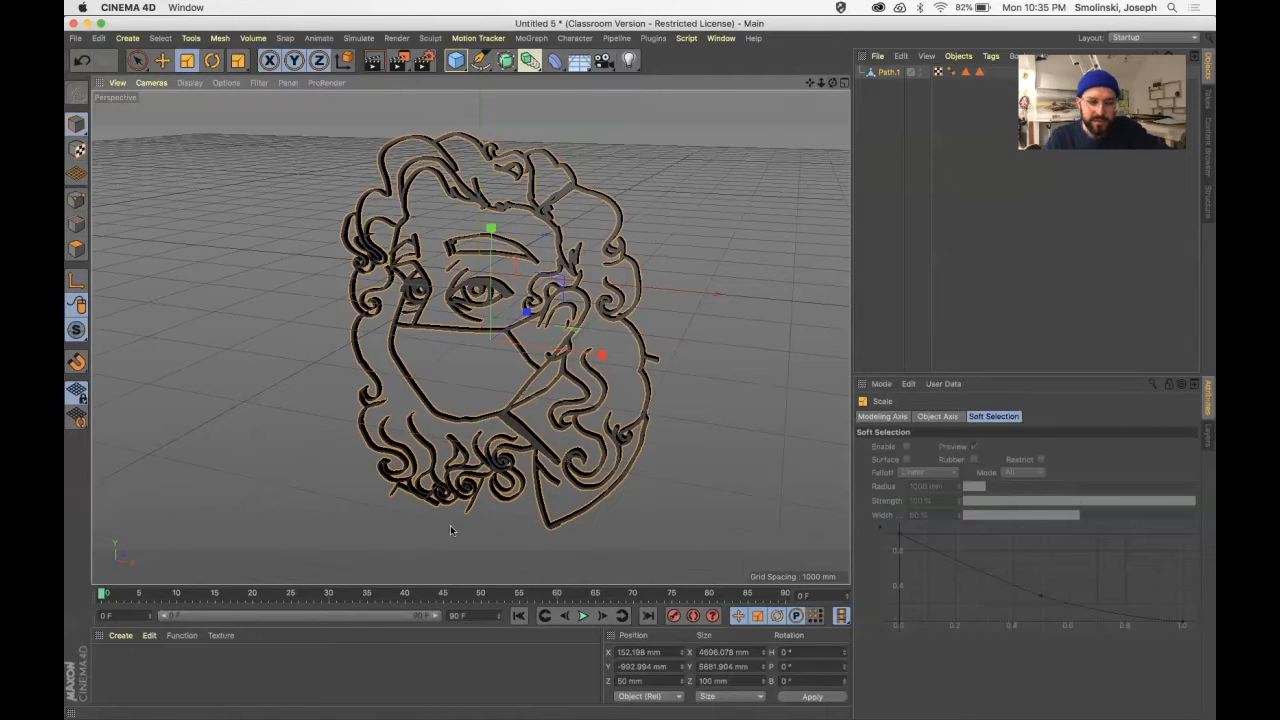
mouse_move(300, 705)
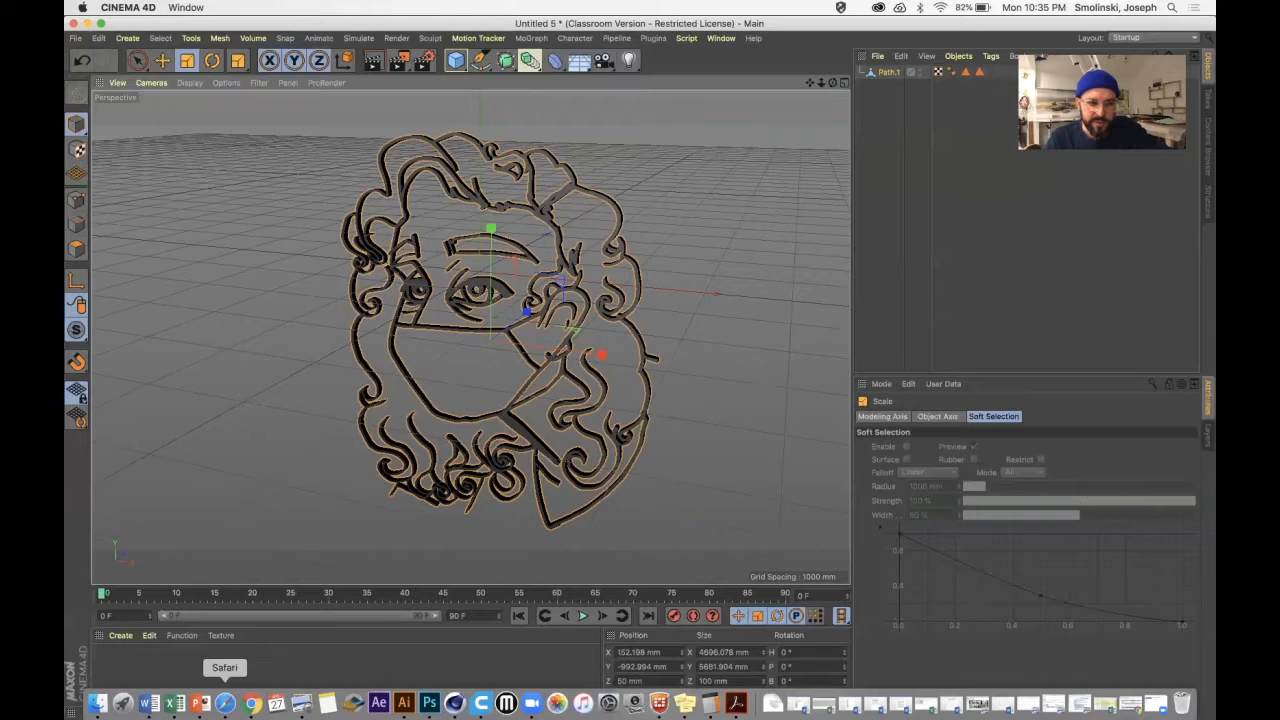
click(224, 704)
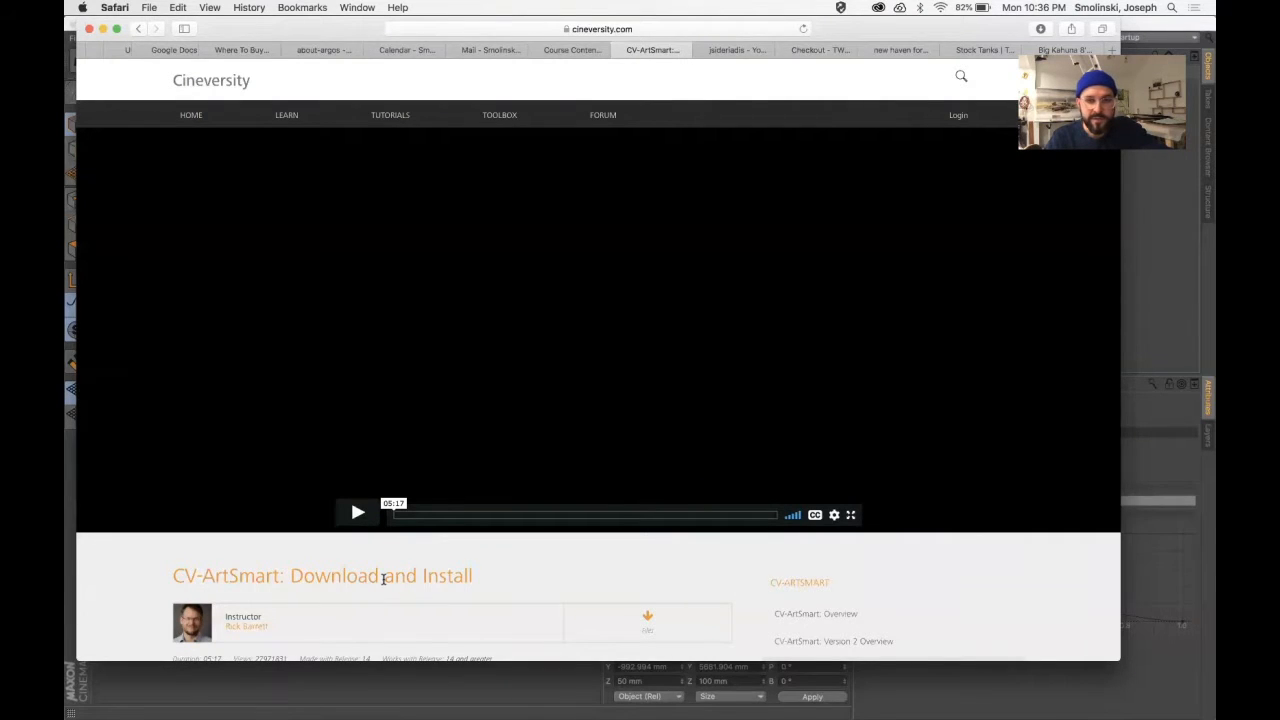
- Switch to Finder, open the MAXON folder in Applications, and expand the Cinema 4D R20 folder
mouse_move(327, 703)
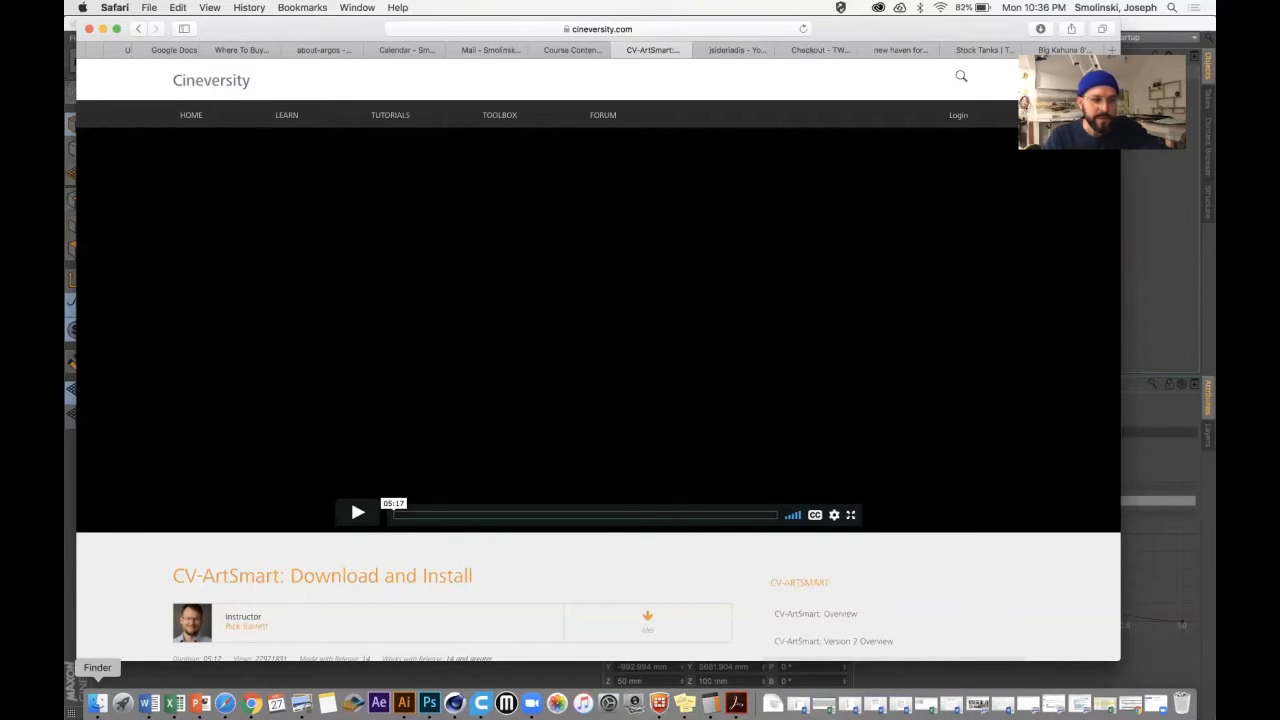
click(97, 703)
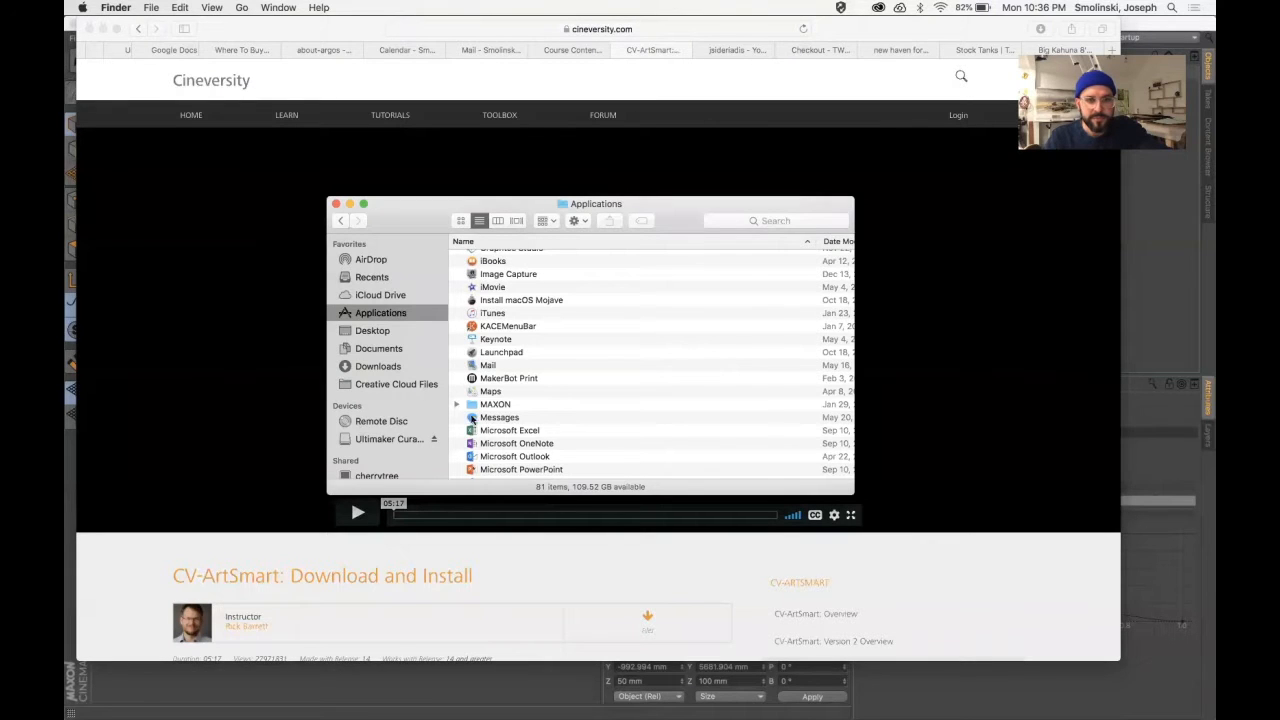
click(470, 405)
double_click(470, 405)
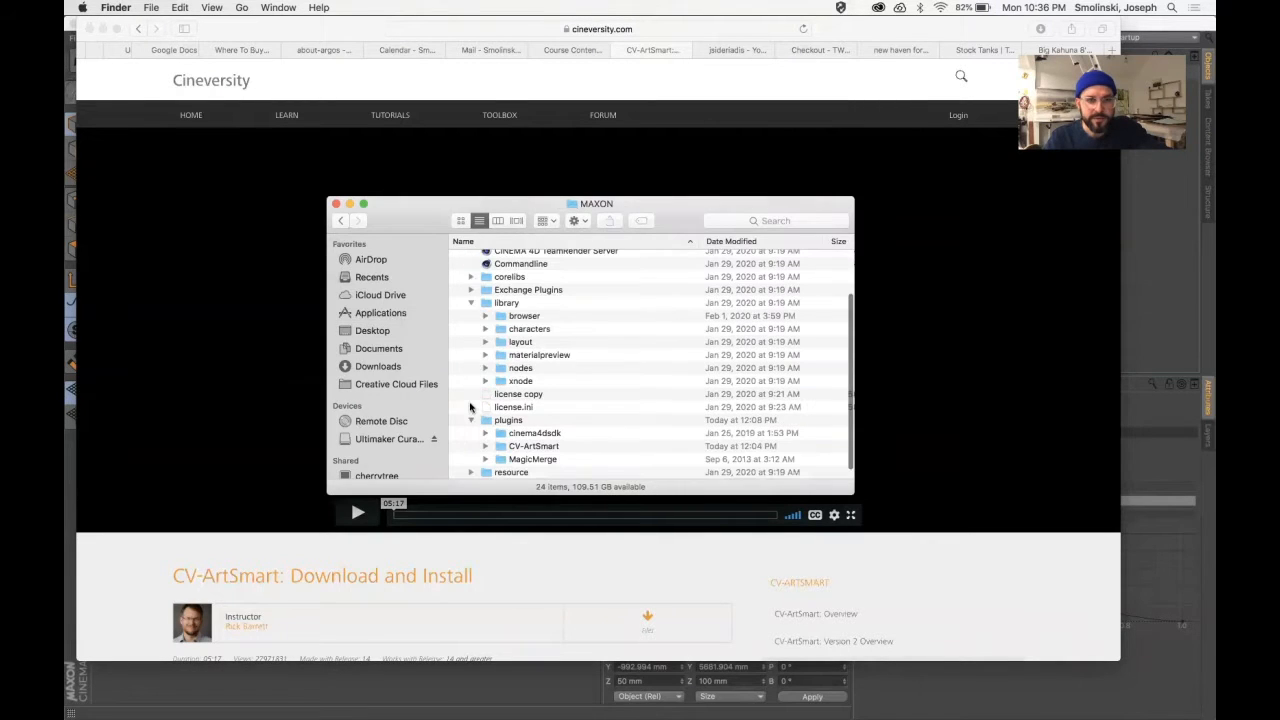
scroll(517, 367, up, 4)
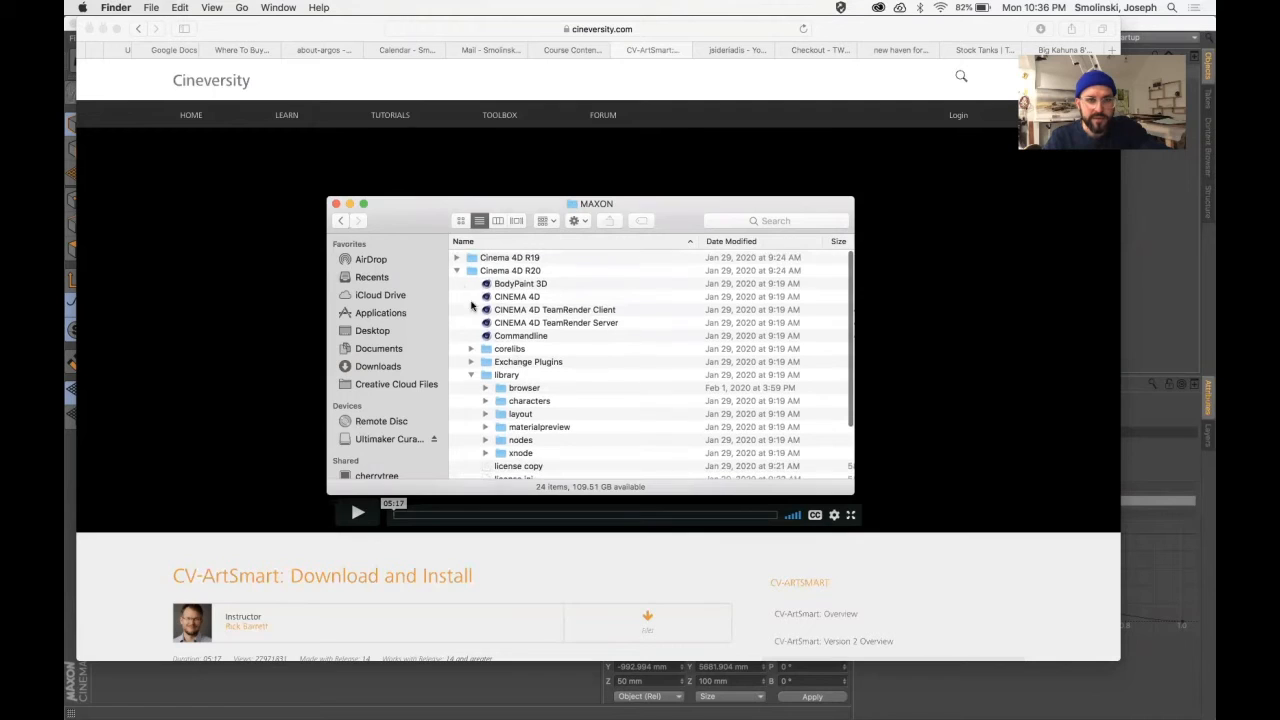
click(457, 275)
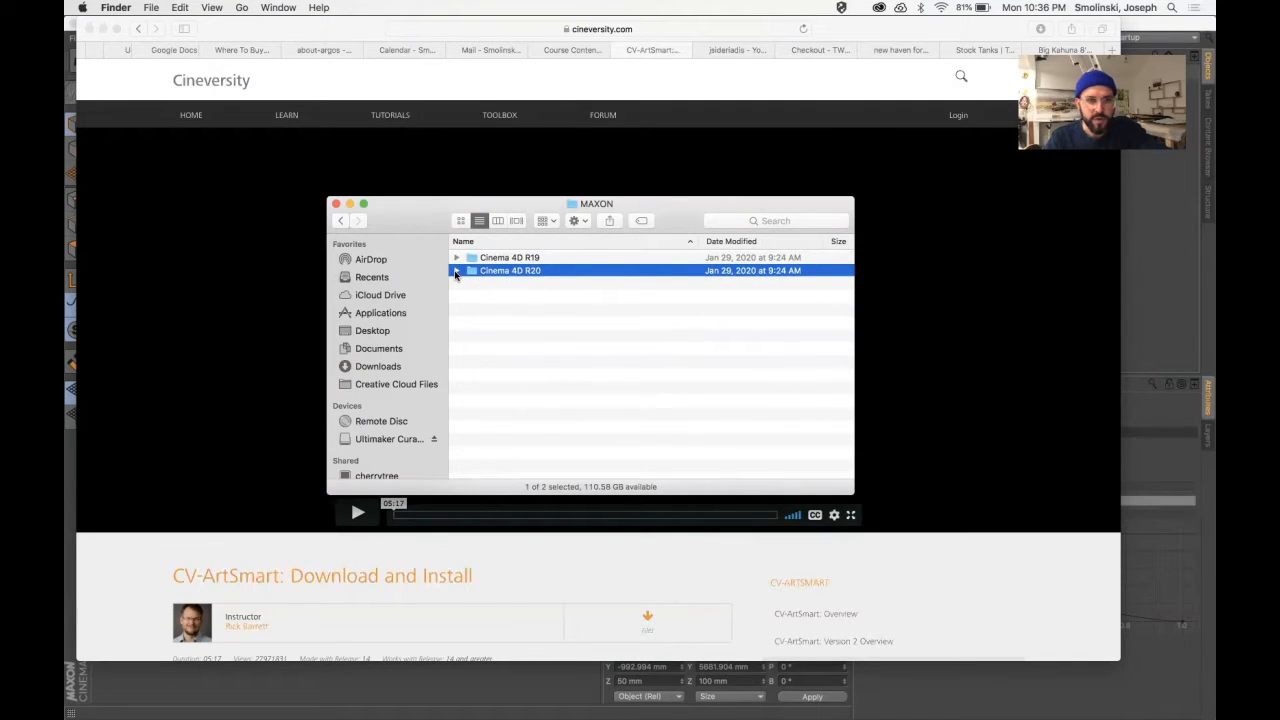
click(457, 271)
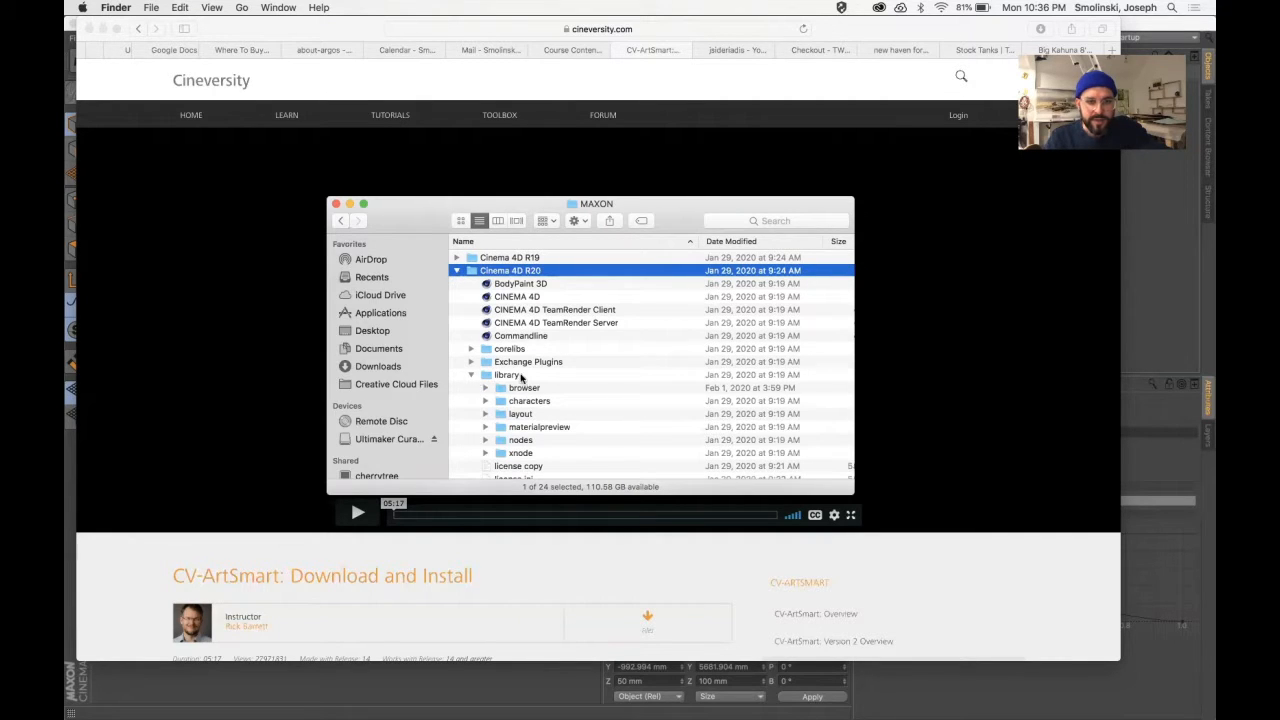
- Locate the CV-ArtSmart folder inside Cinema 4D R20's plugins folder, and return to Cinema 4D
scroll(520, 377, down, 3)
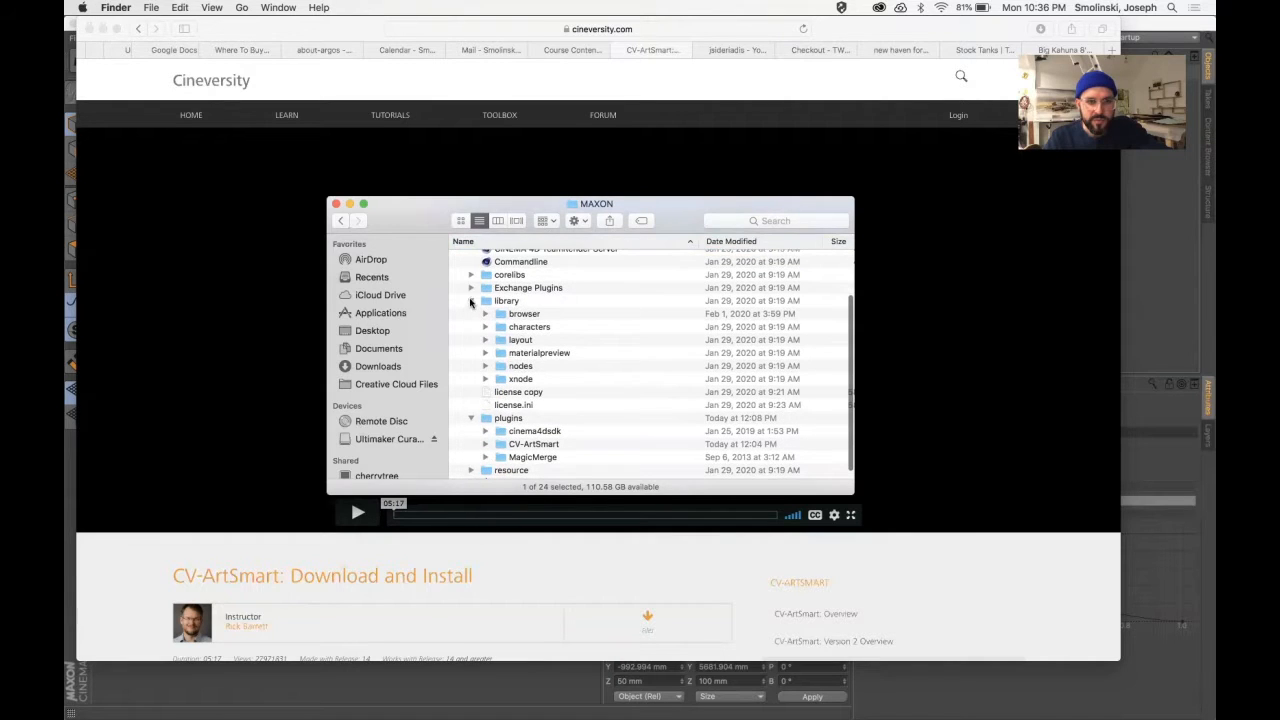
click(470, 302)
click(471, 413)
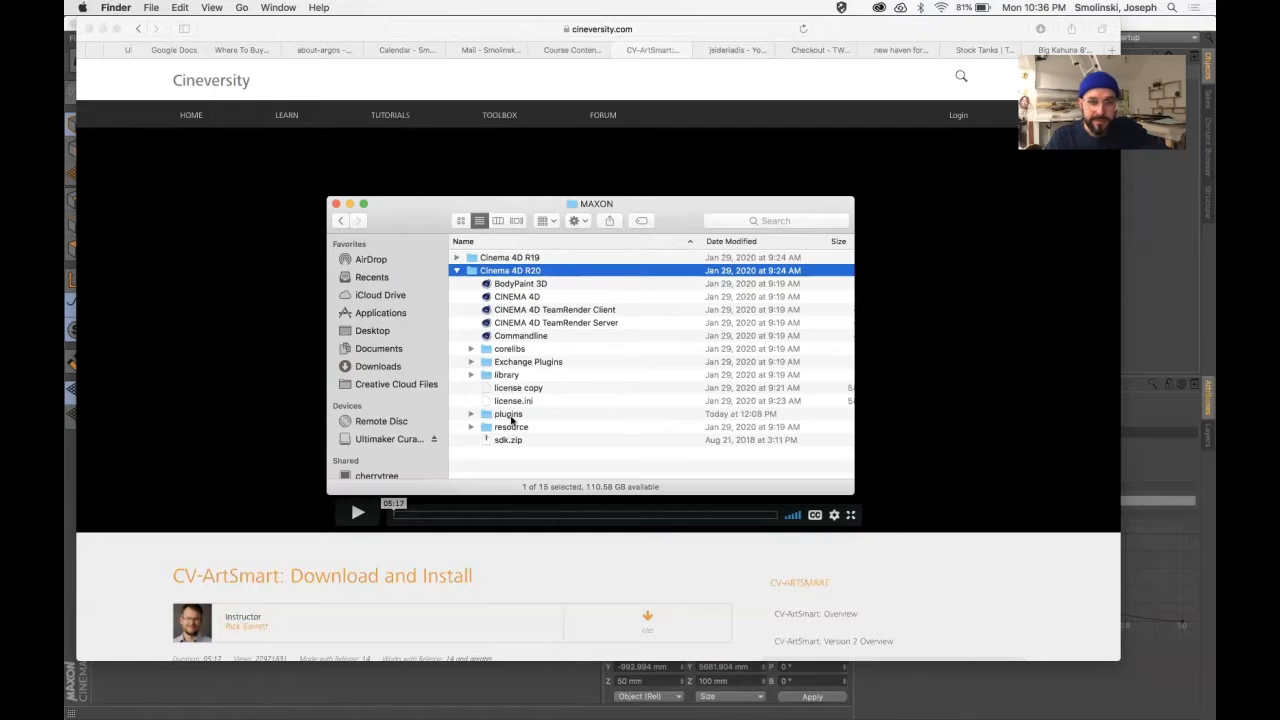
click(471, 415)
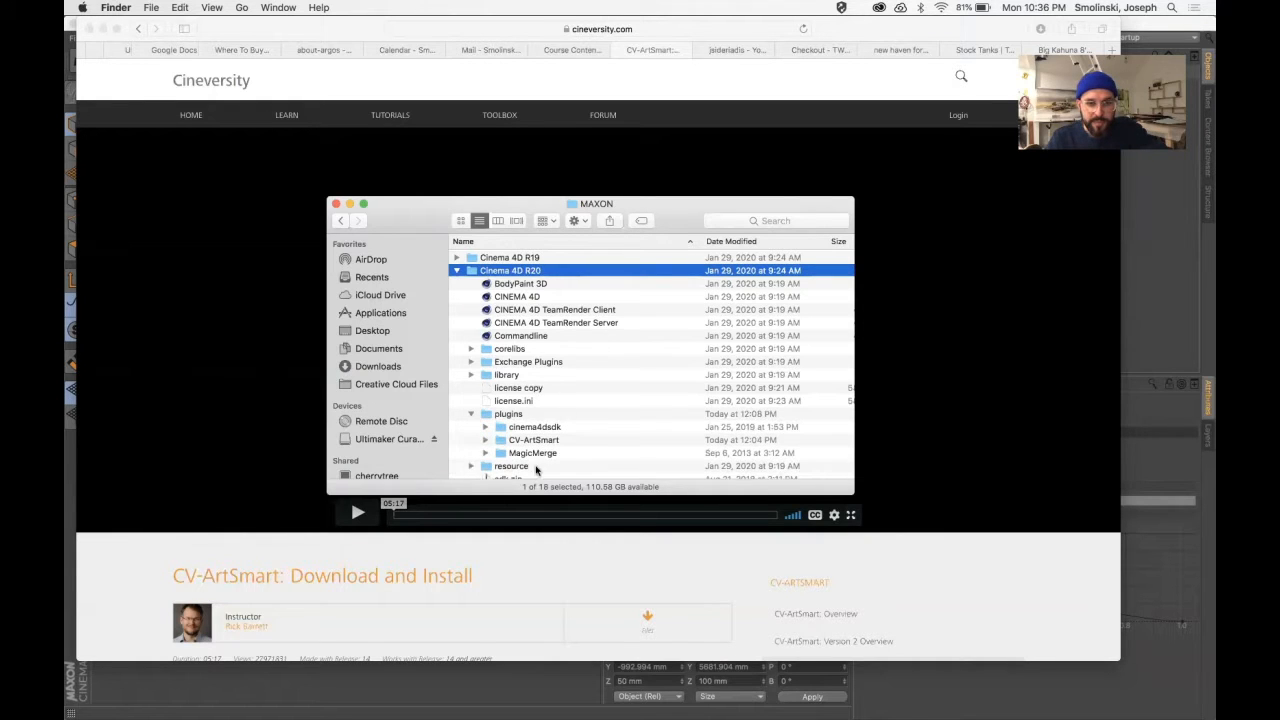
scroll(500, 440, down, 1)
click(503, 436)
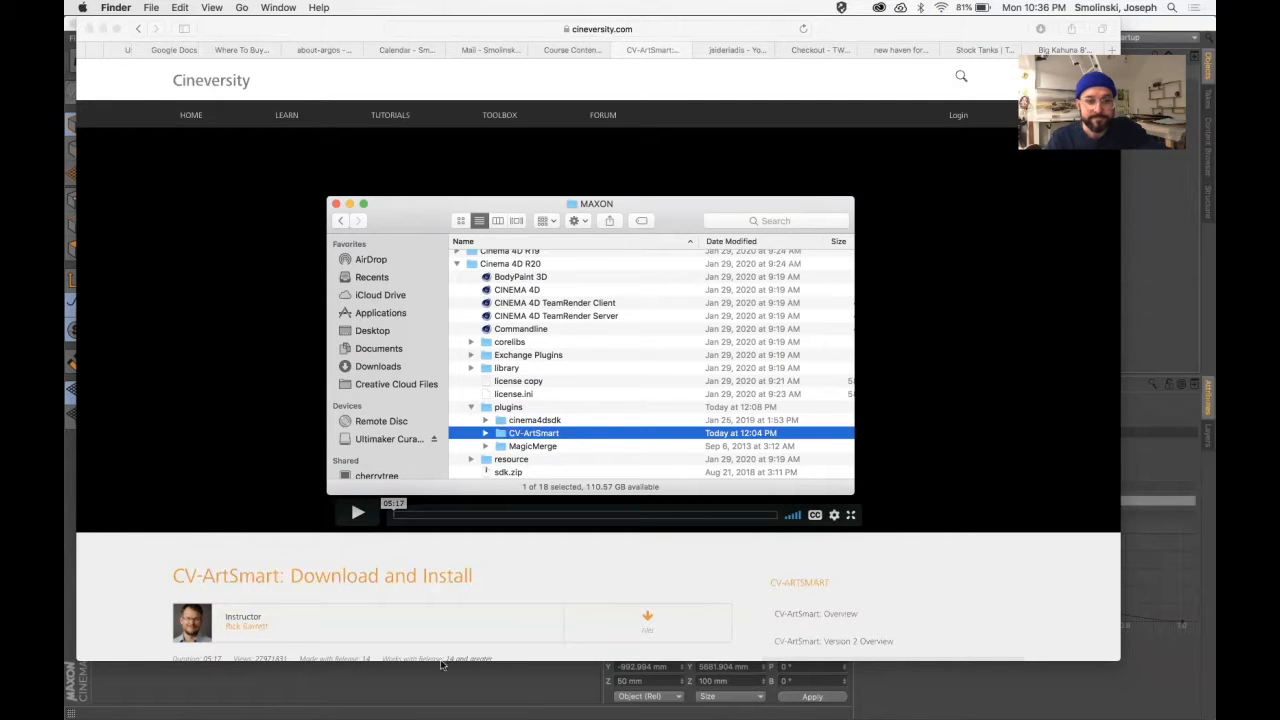
click(523, 693)
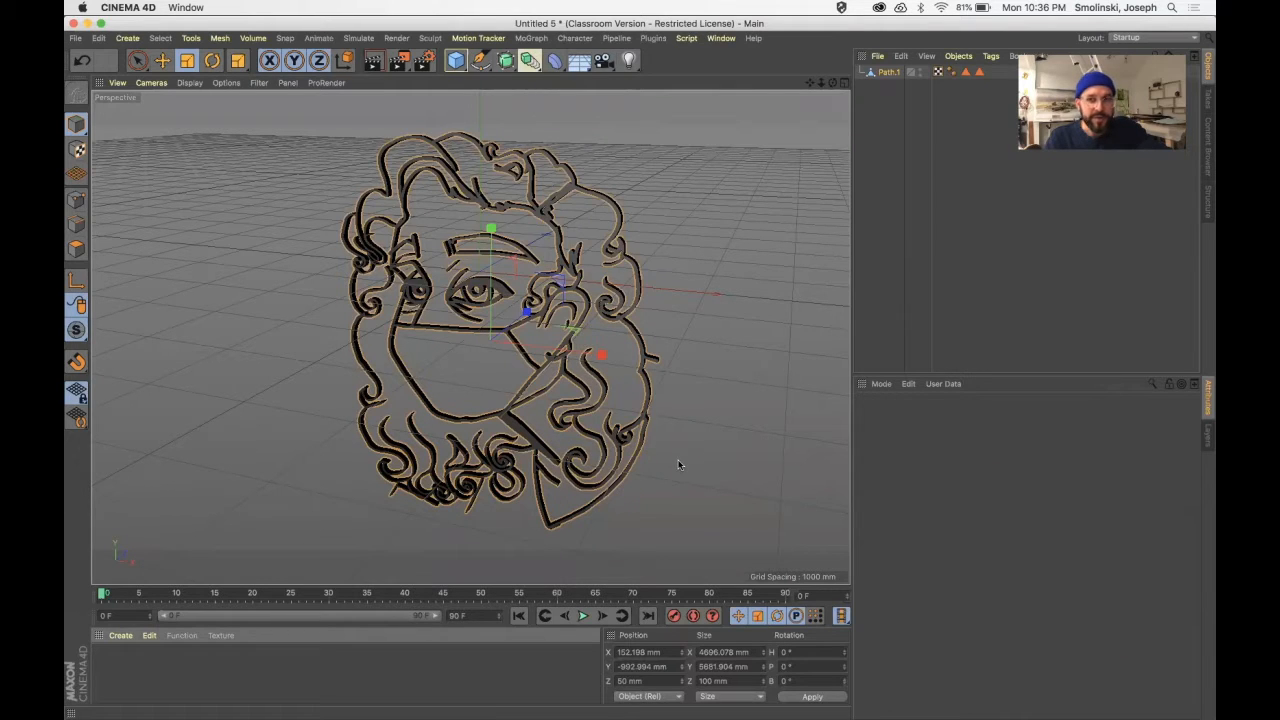
- Switch to Illustrator and create a new portrait Letter document, 612 x 792 pt
mouse_move(481, 704)
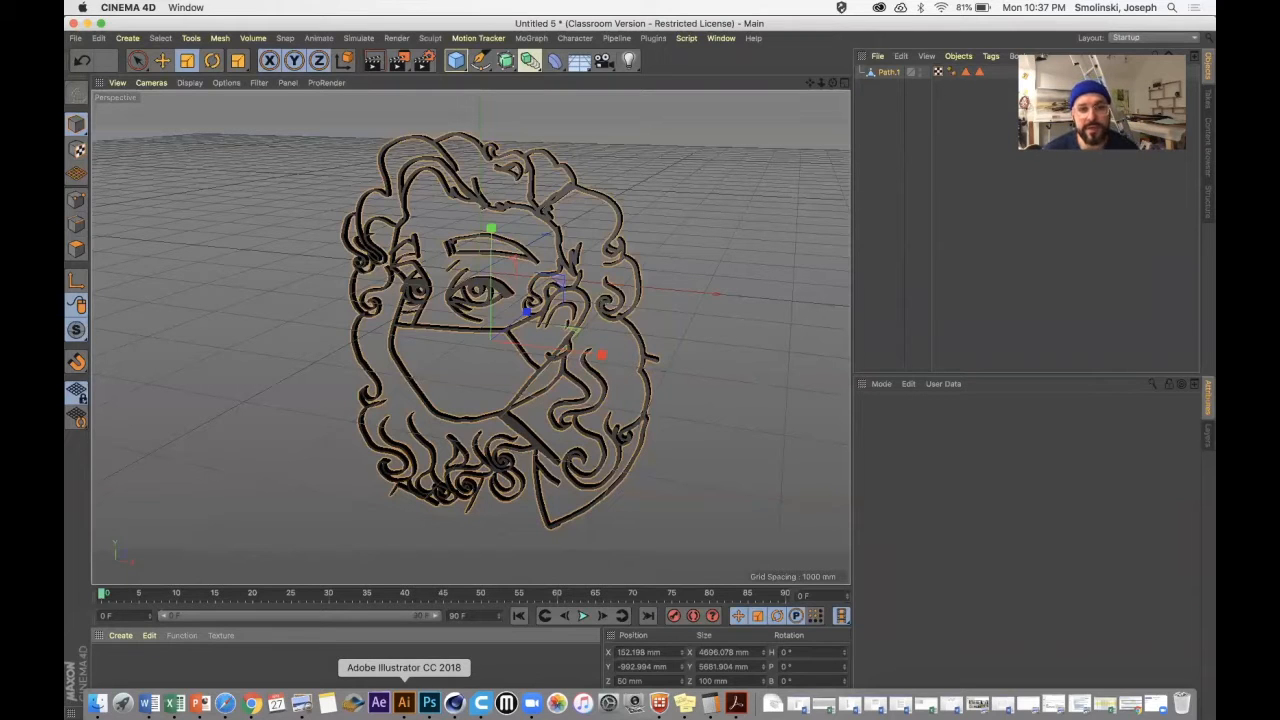
click(404, 703)
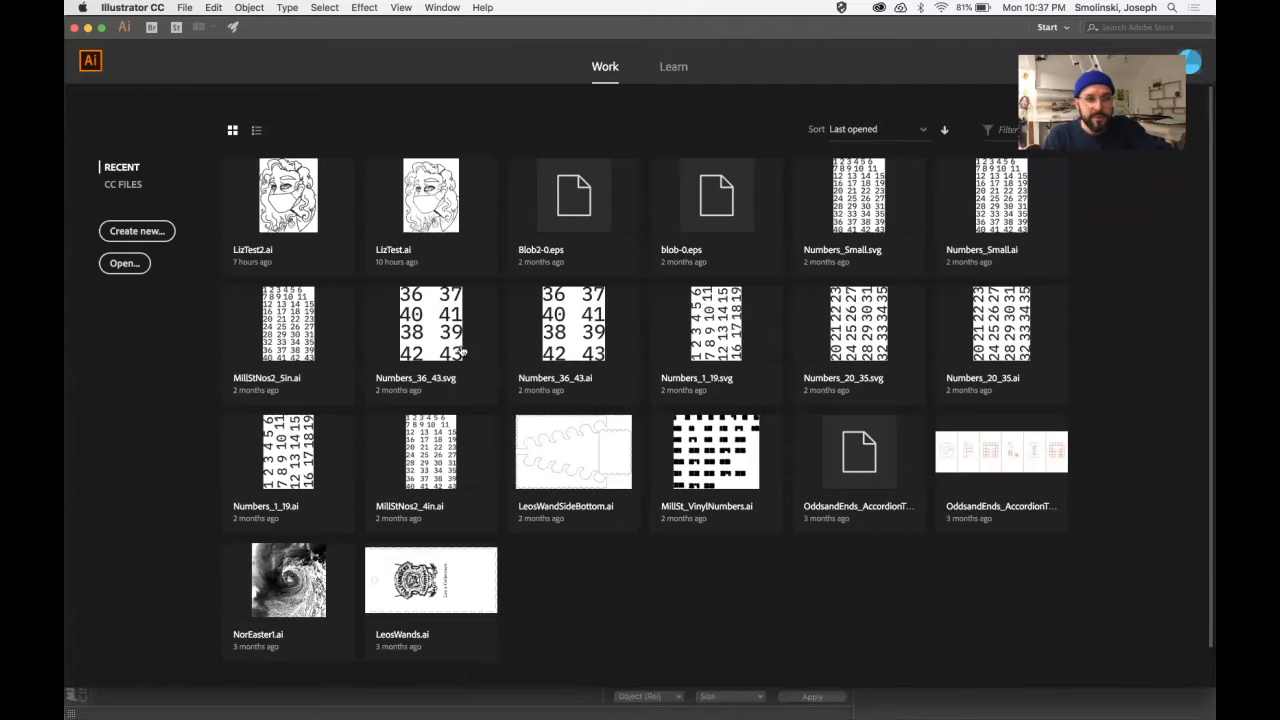
click(150, 233)
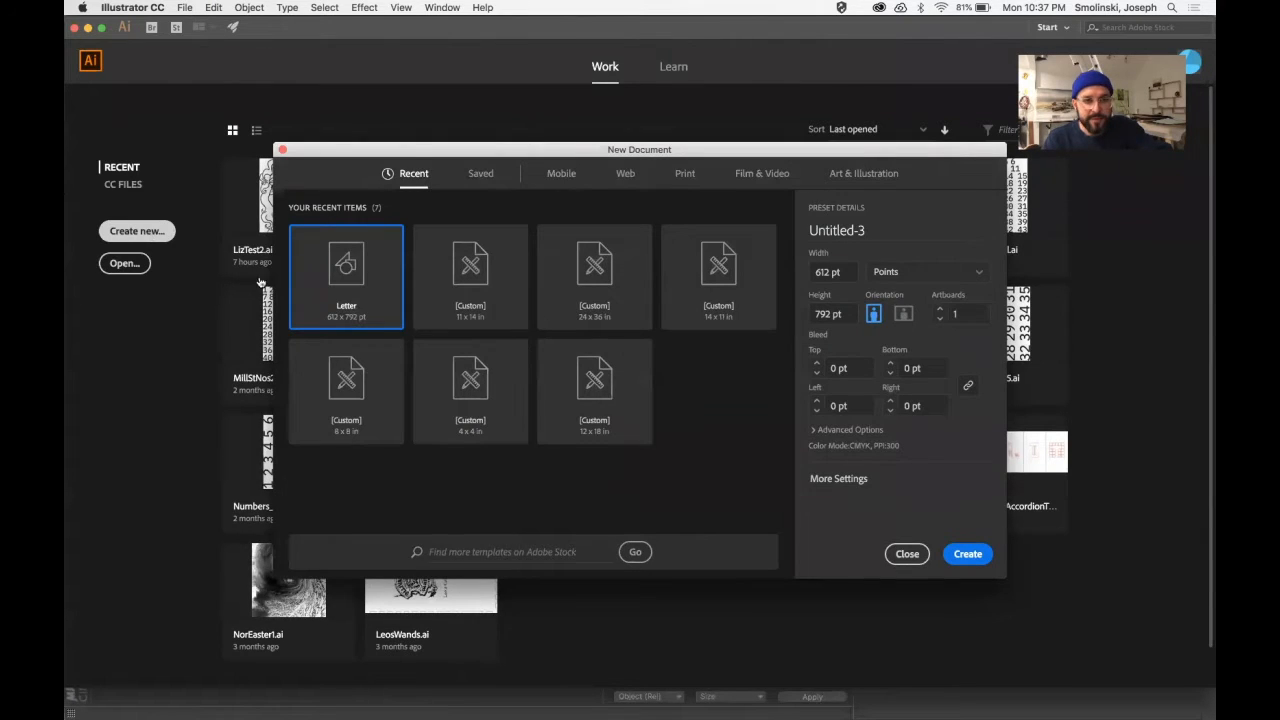
click(968, 553)
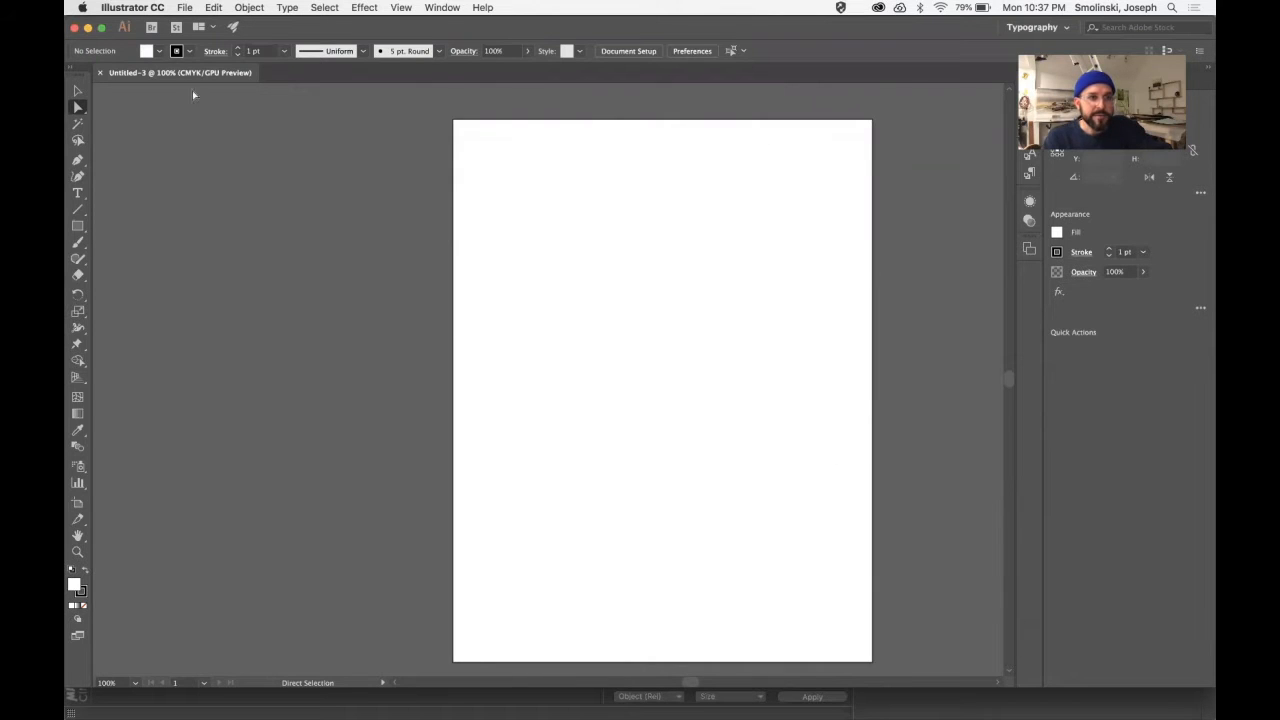
- Place the image thumbnail_Untitled_Artwork.png with its corner at the artboard's upper-left corner
click(185, 8)
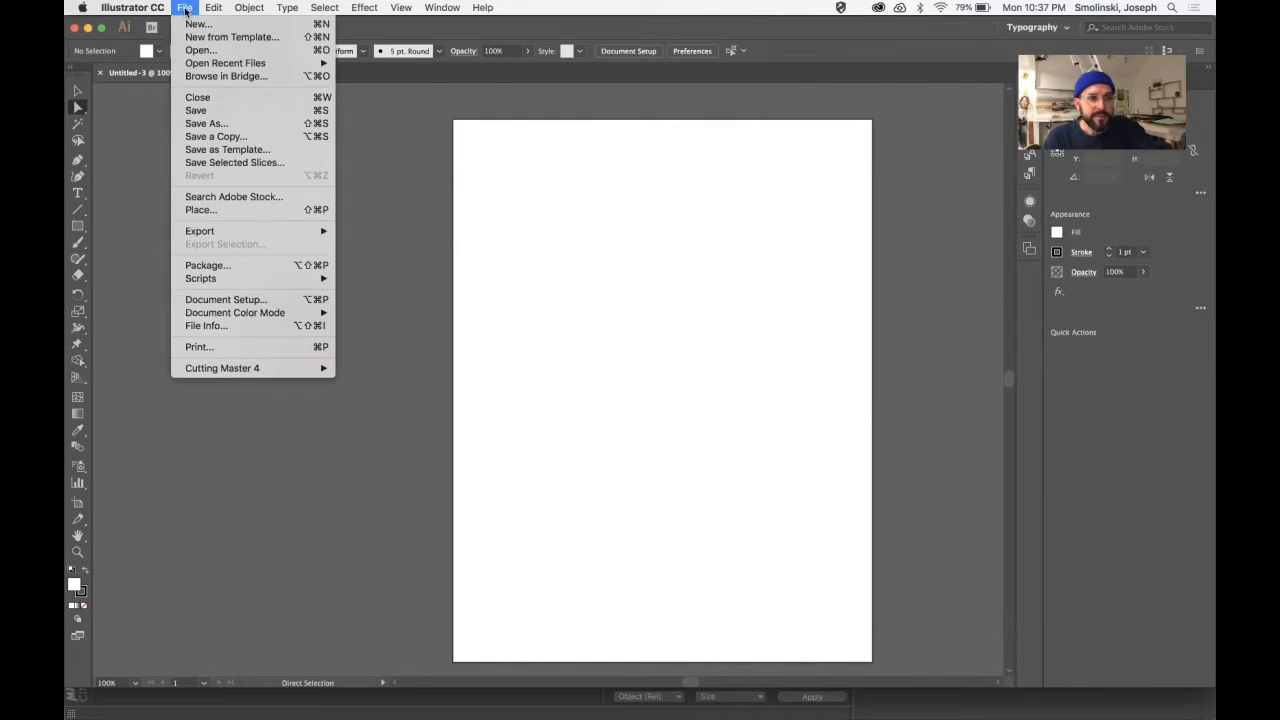
click(203, 209)
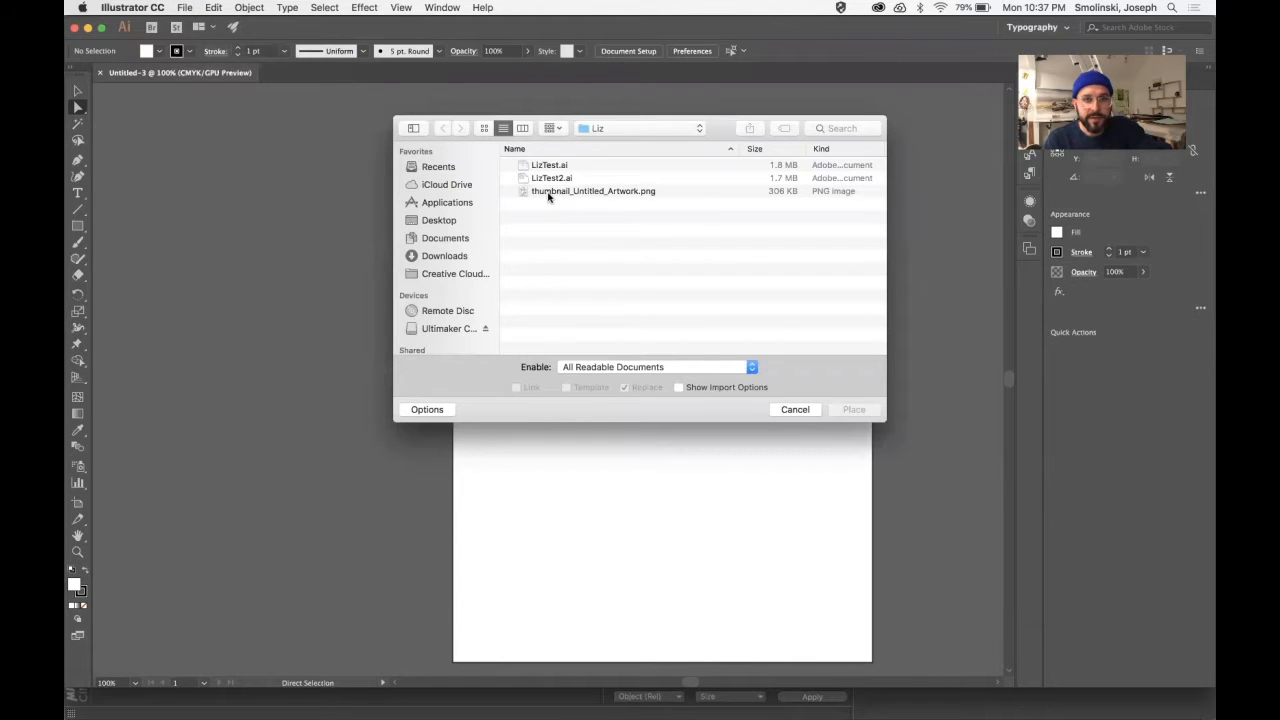
click(552, 191)
click(855, 412)
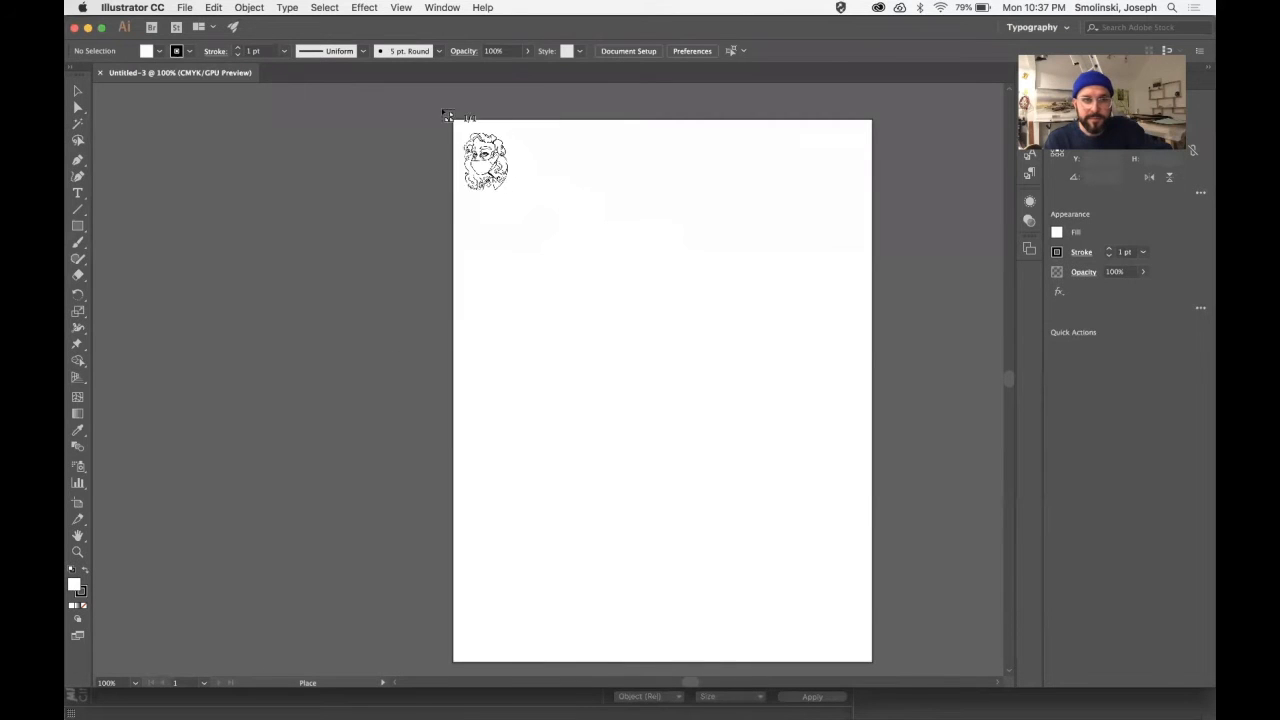
click(456, 125)
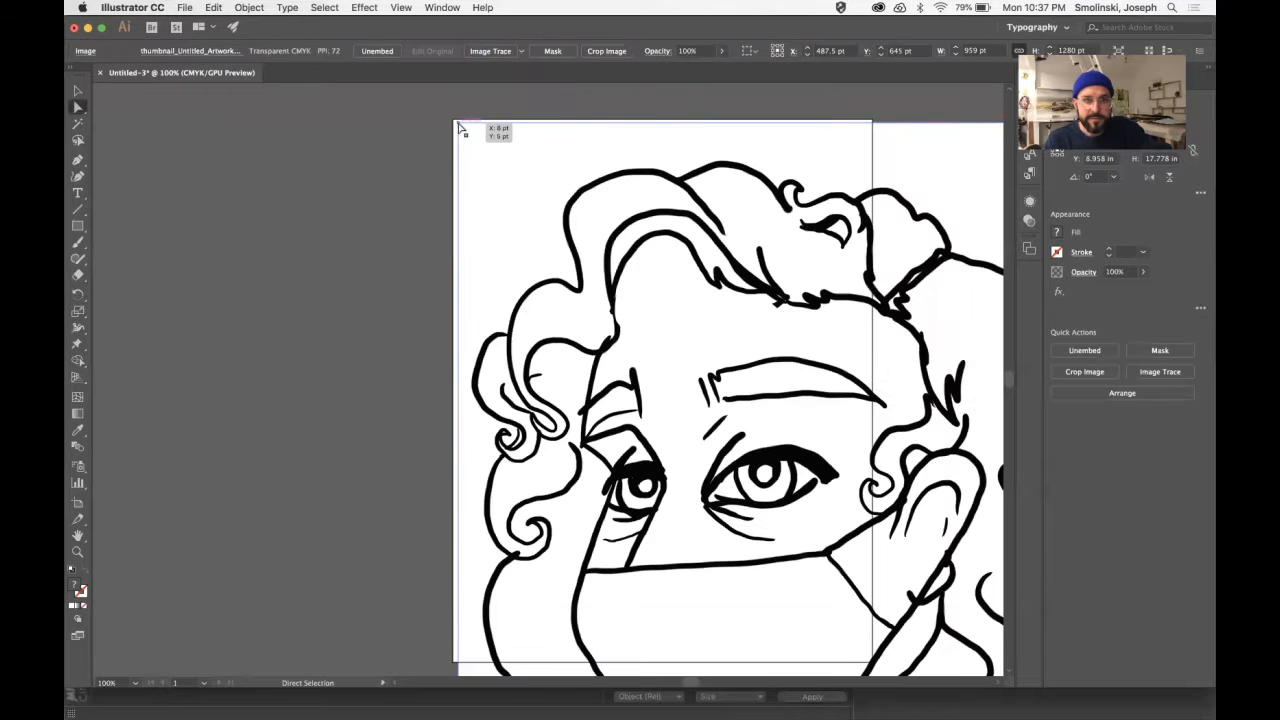
- Scale the placed drawing uniformly to 50% and move it fully onto the artboard
click(248, 8)
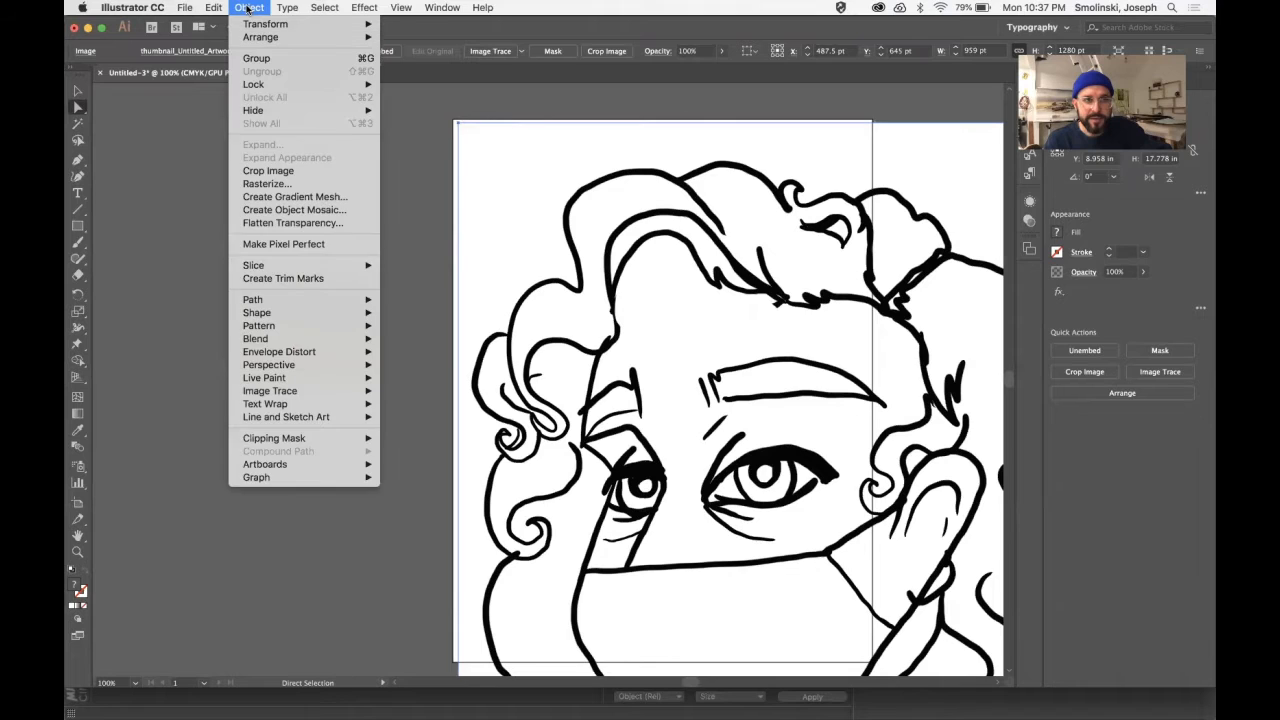
mouse_move(250, 30)
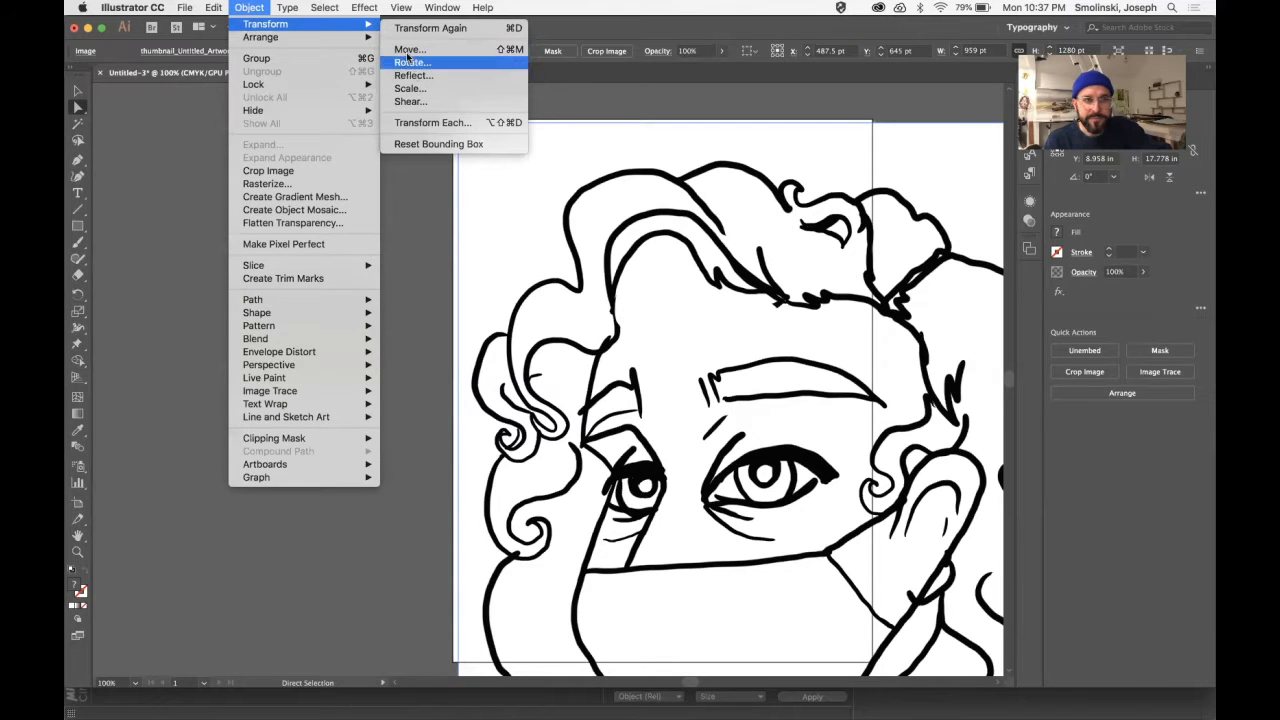
click(410, 88)
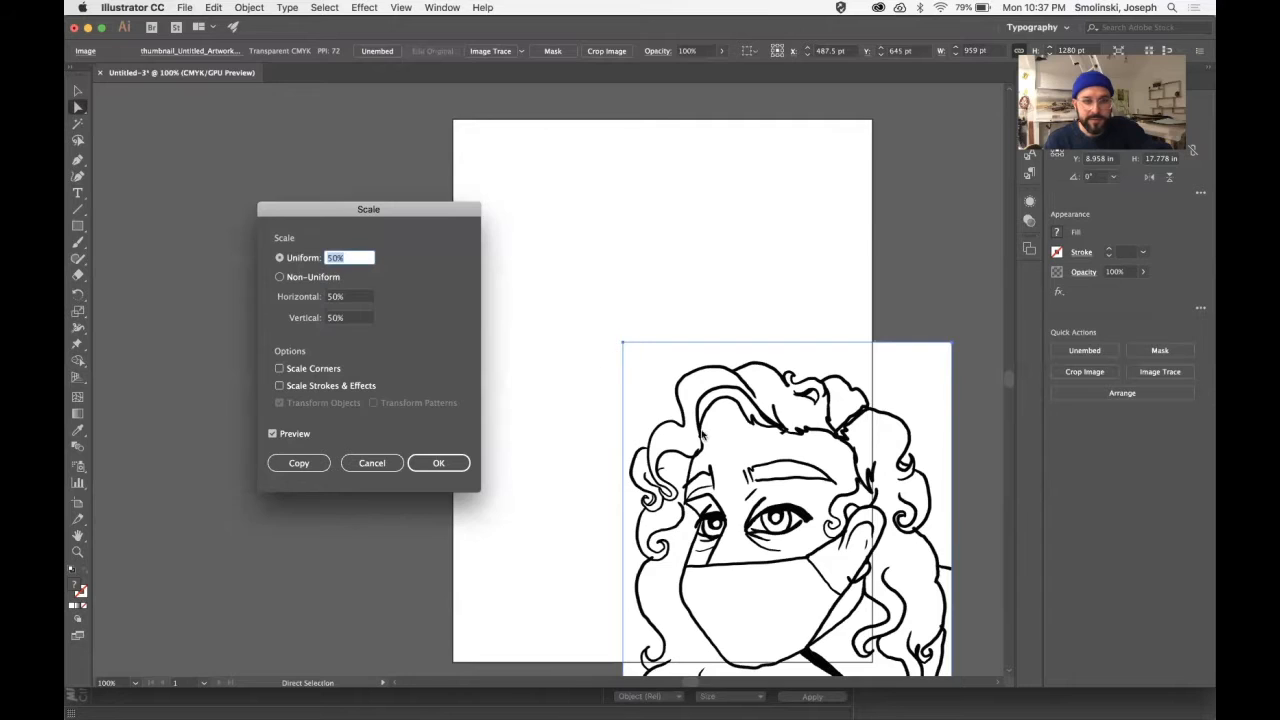
click(438, 463)
drag(786, 483, 624, 284)
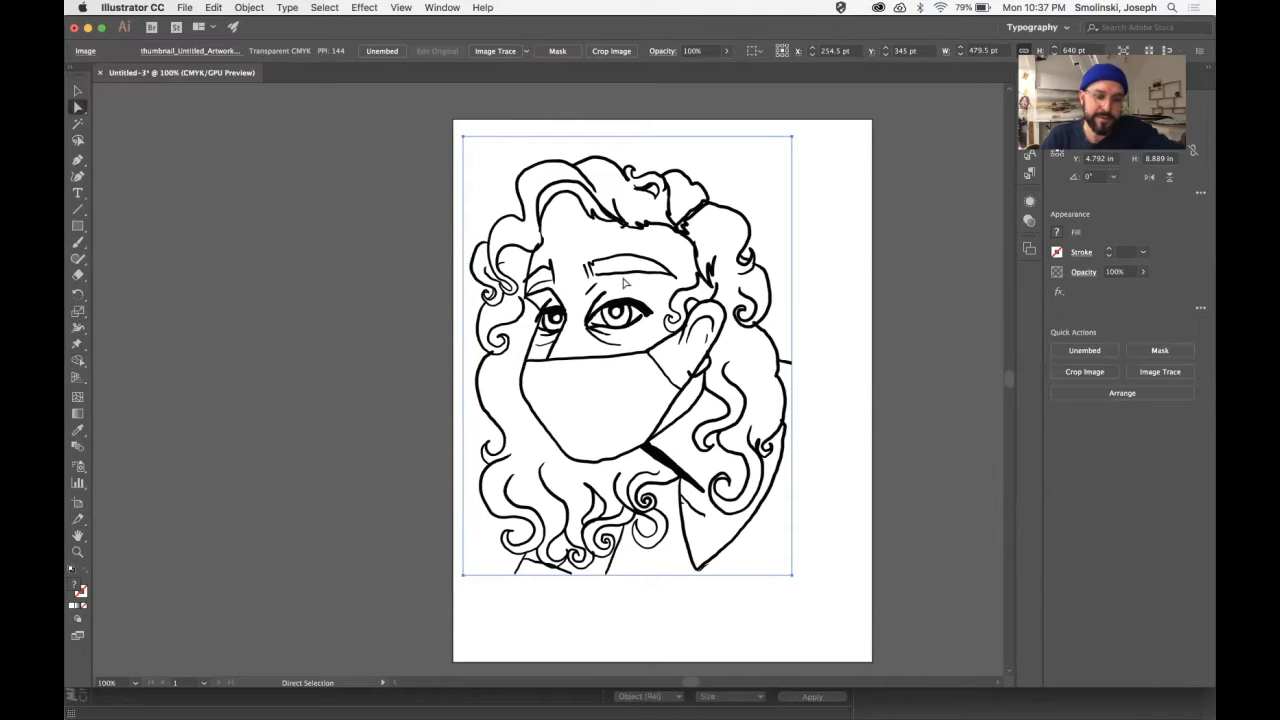
- Convert the placed drawing to vector paths using Image Trace's Make and Expand option, and deselect the result
click(249, 8)
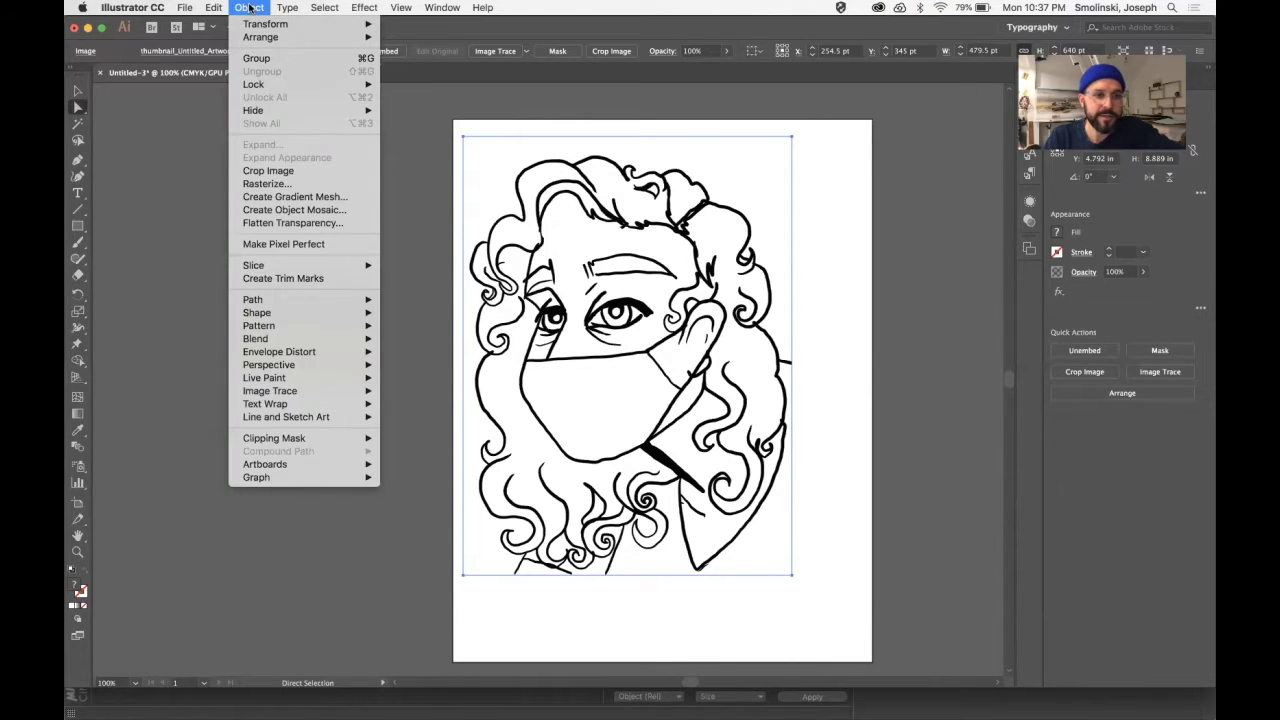
mouse_move(261, 394)
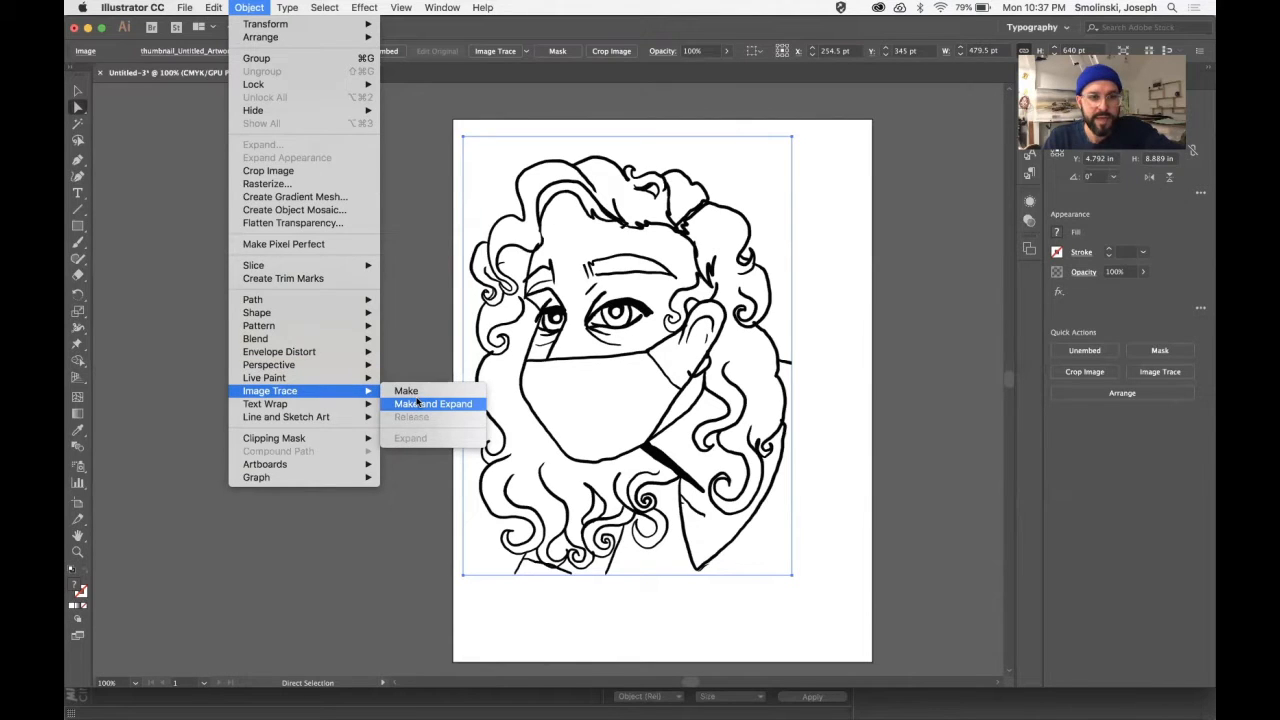
click(422, 406)
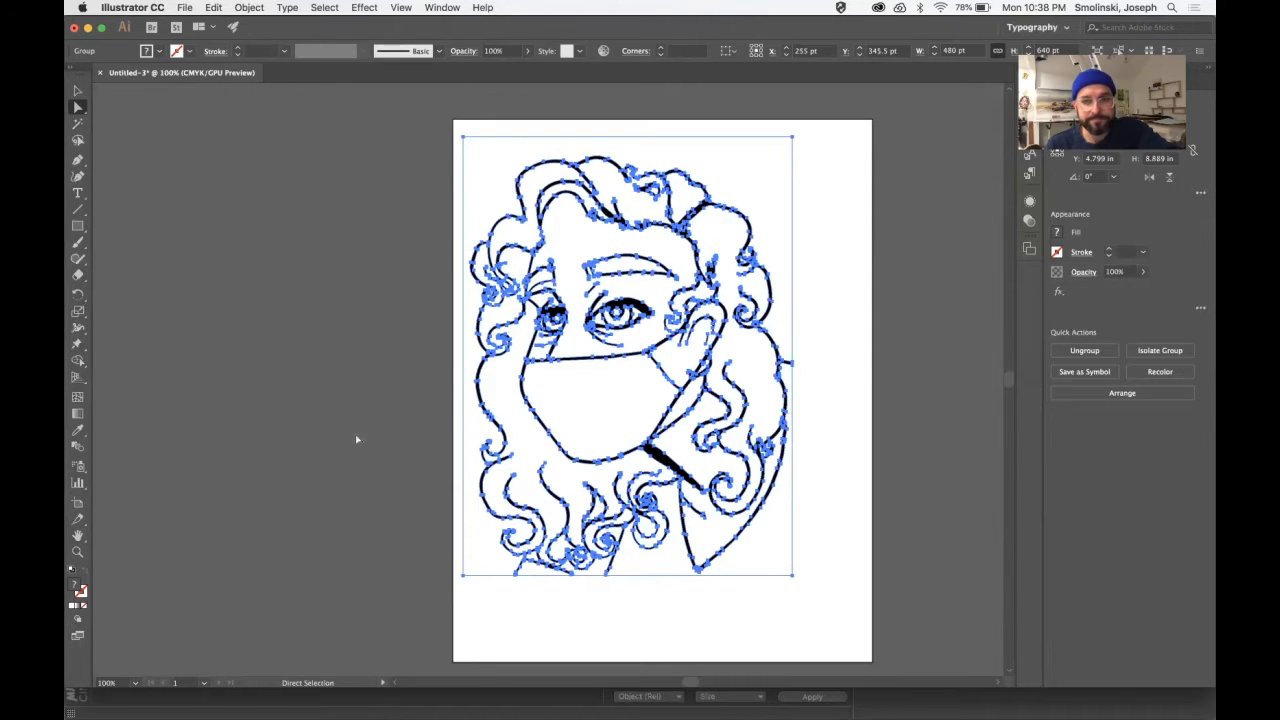
click(817, 409)
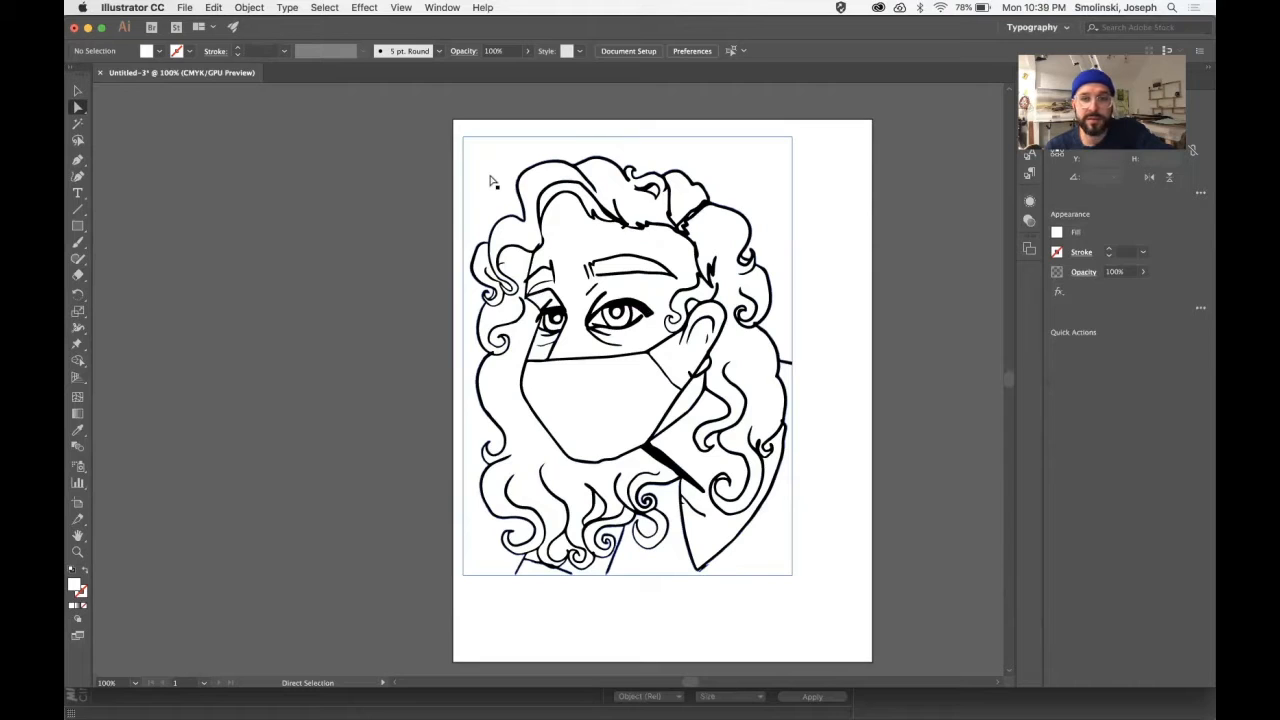
click(248, 8)
mouse_move(298, 391)
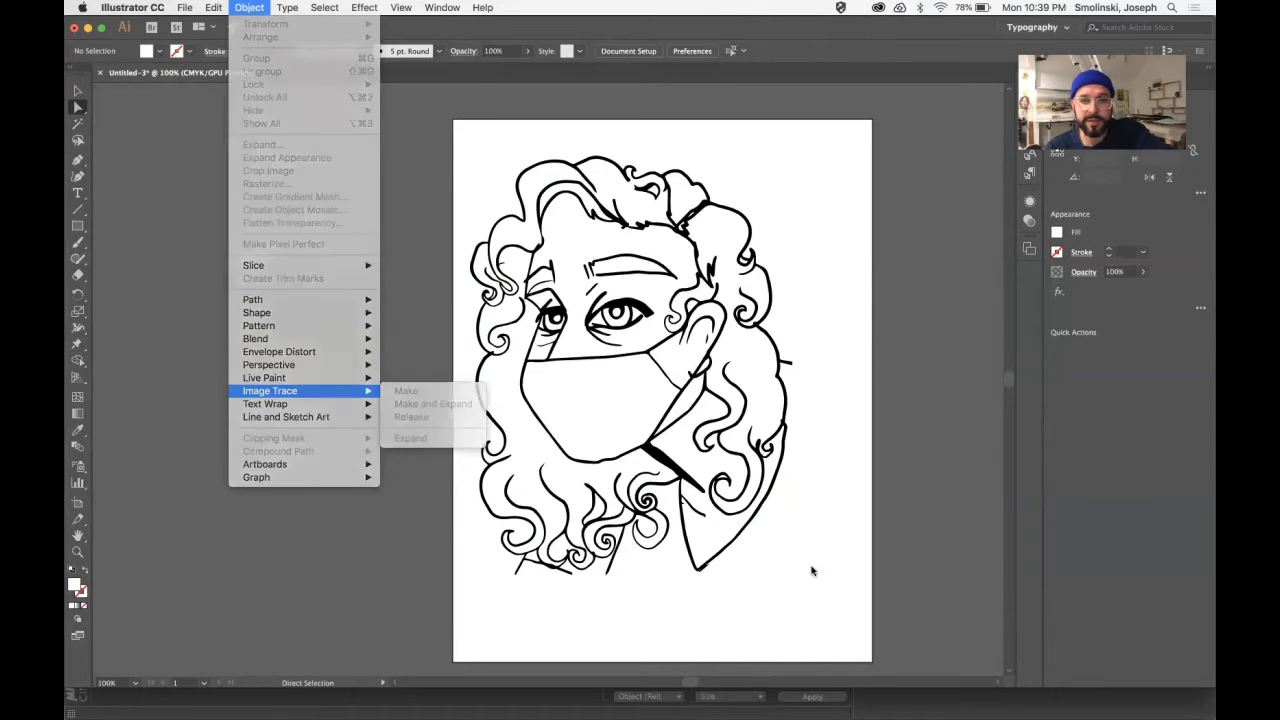
click(812, 570)
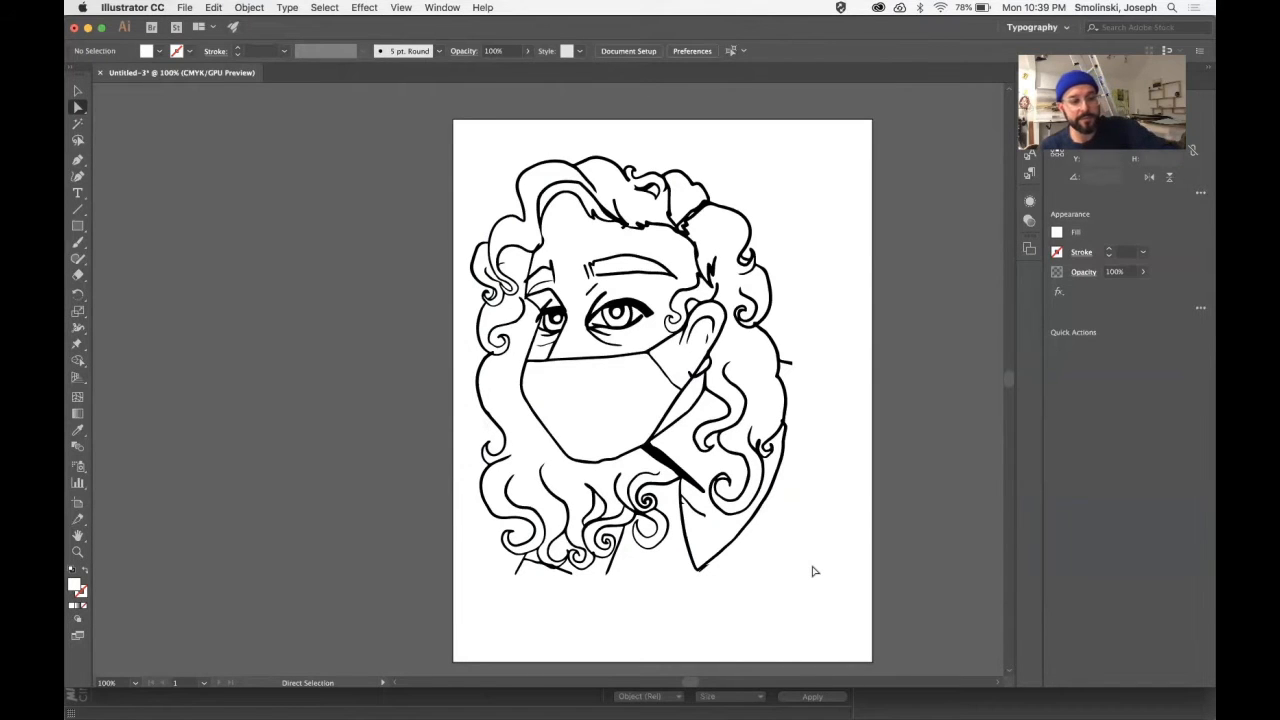
- Show the transparency grid and delete the white background shape surrounding the traced portrait
key(super+shift+d)
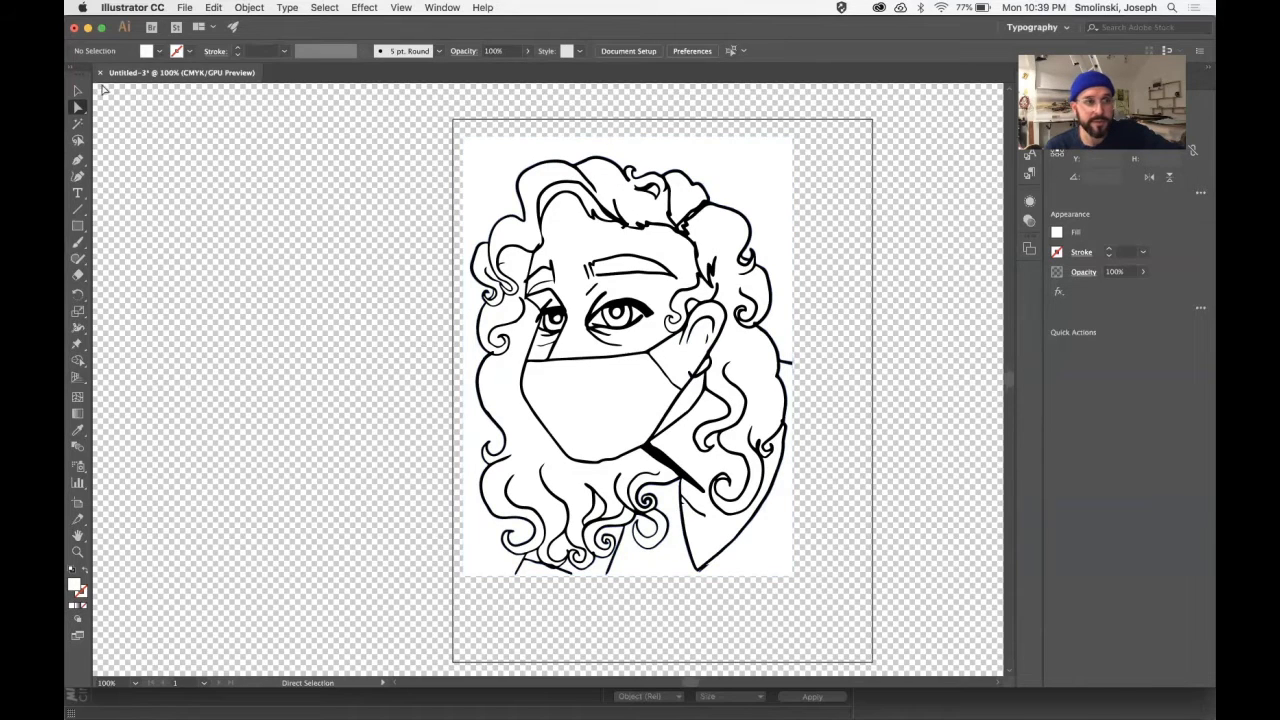
click(75, 92)
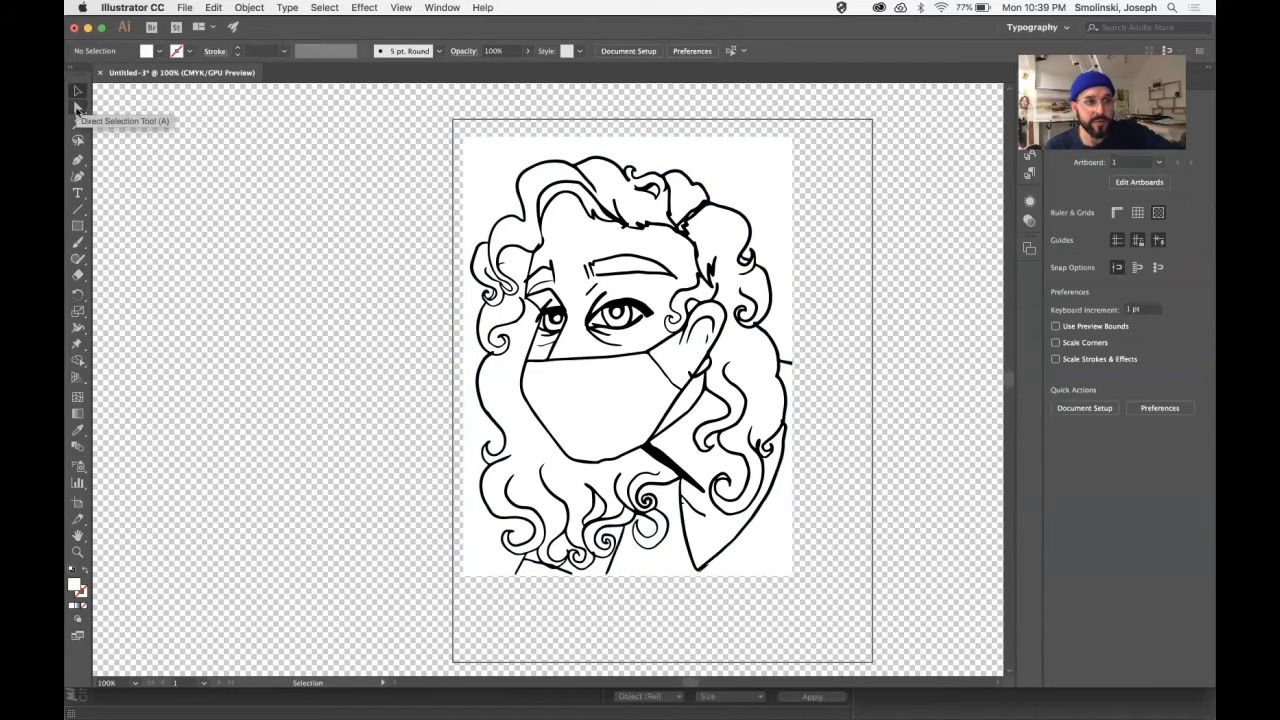
click(77, 108)
click(764, 189)
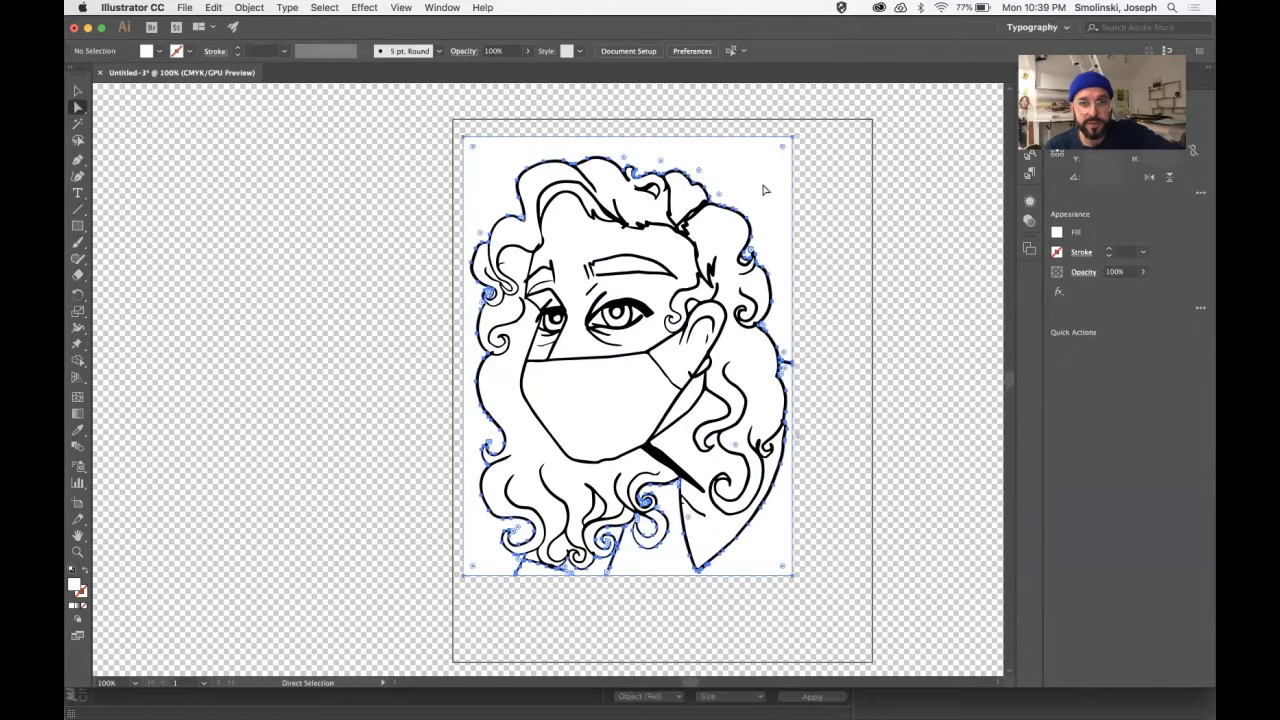
click(764, 189)
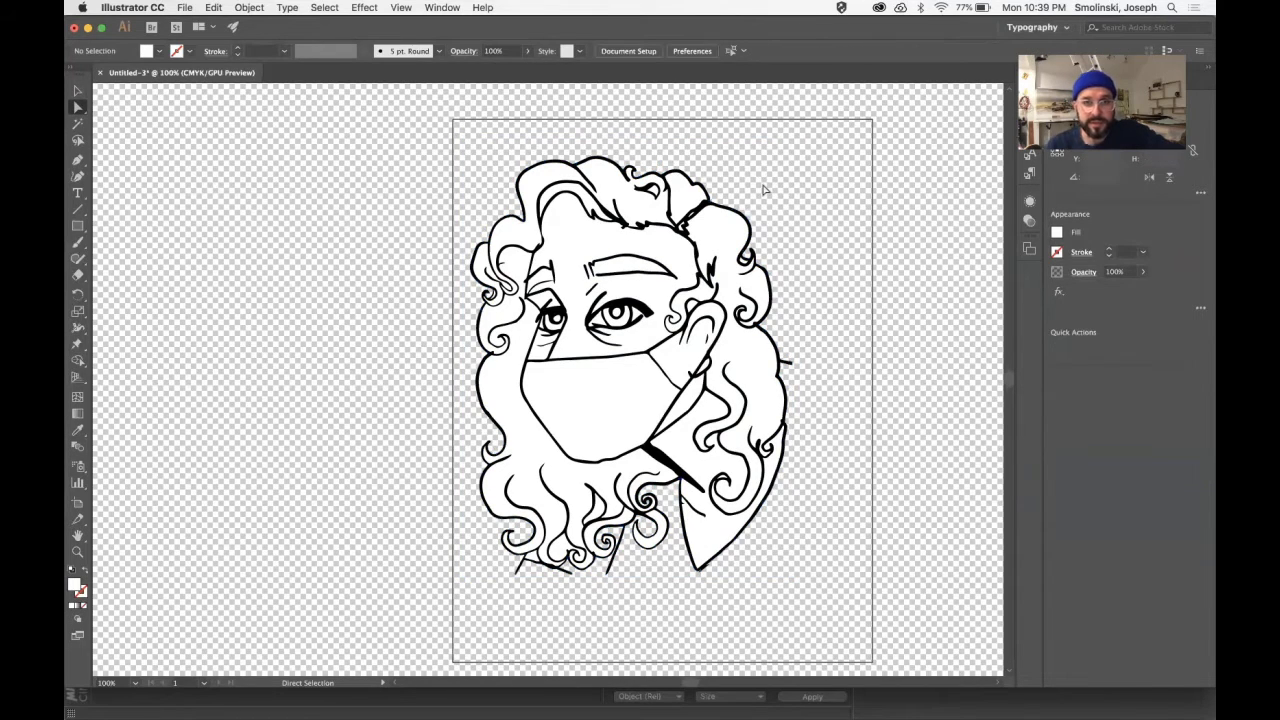
- Select all remaining shapes with the same white fill color and delete them, leaving only the black linework
click(323, 7)
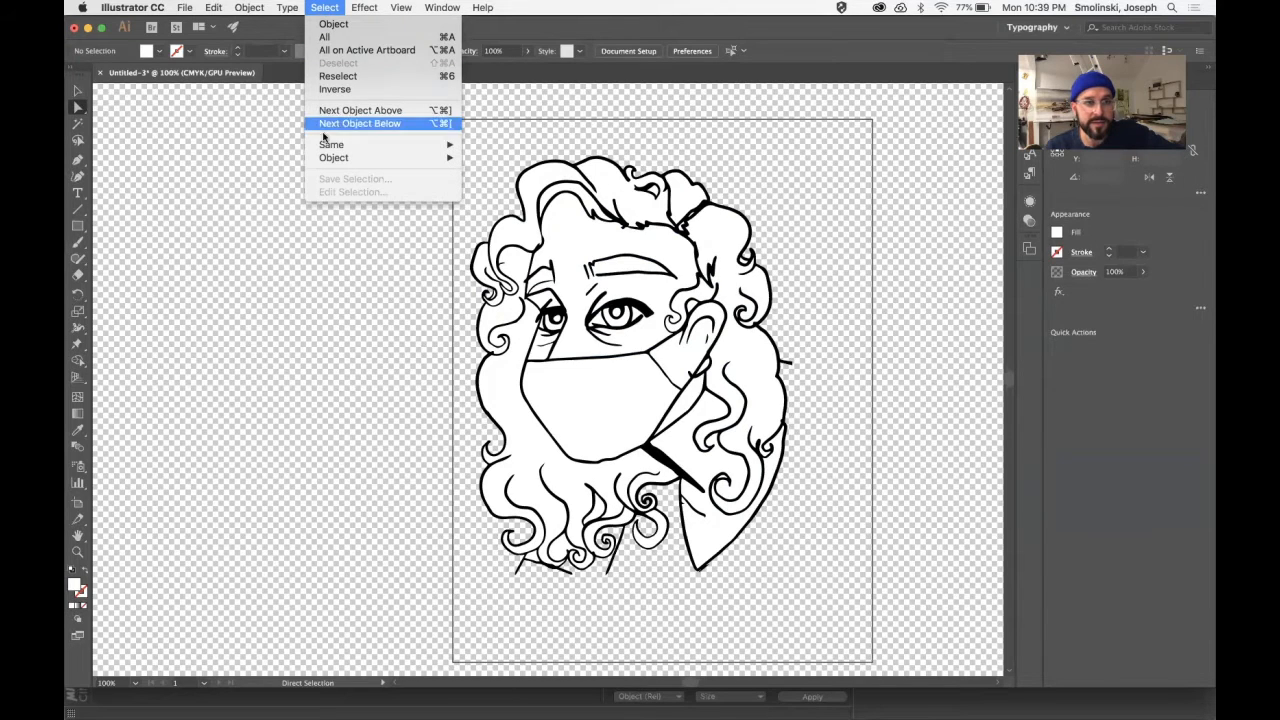
mouse_move(329, 147)
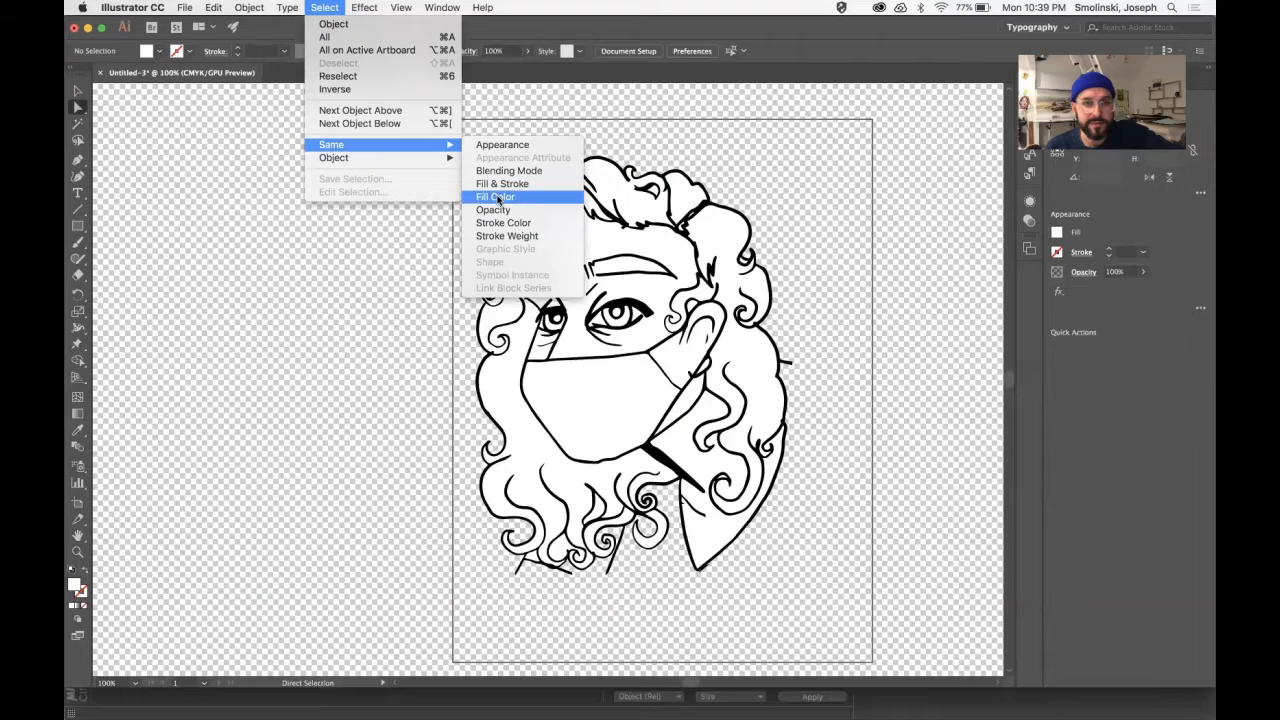
click(498, 197)
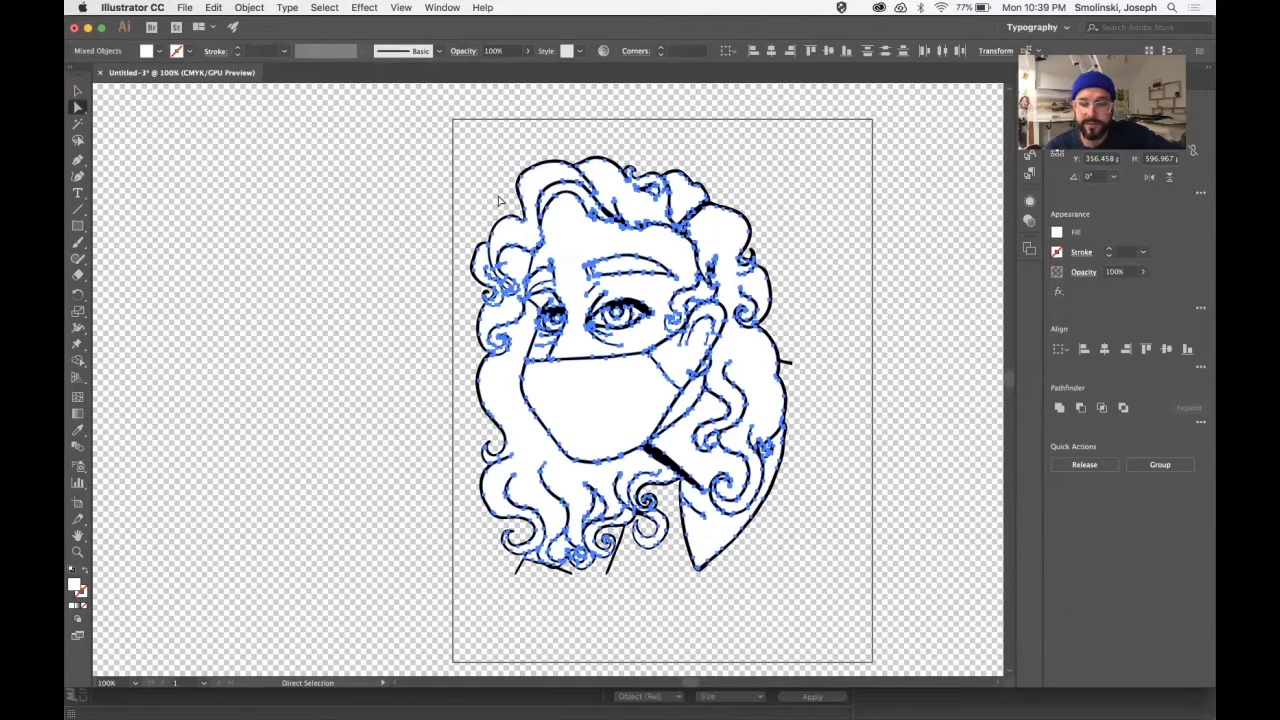
click(498, 200)
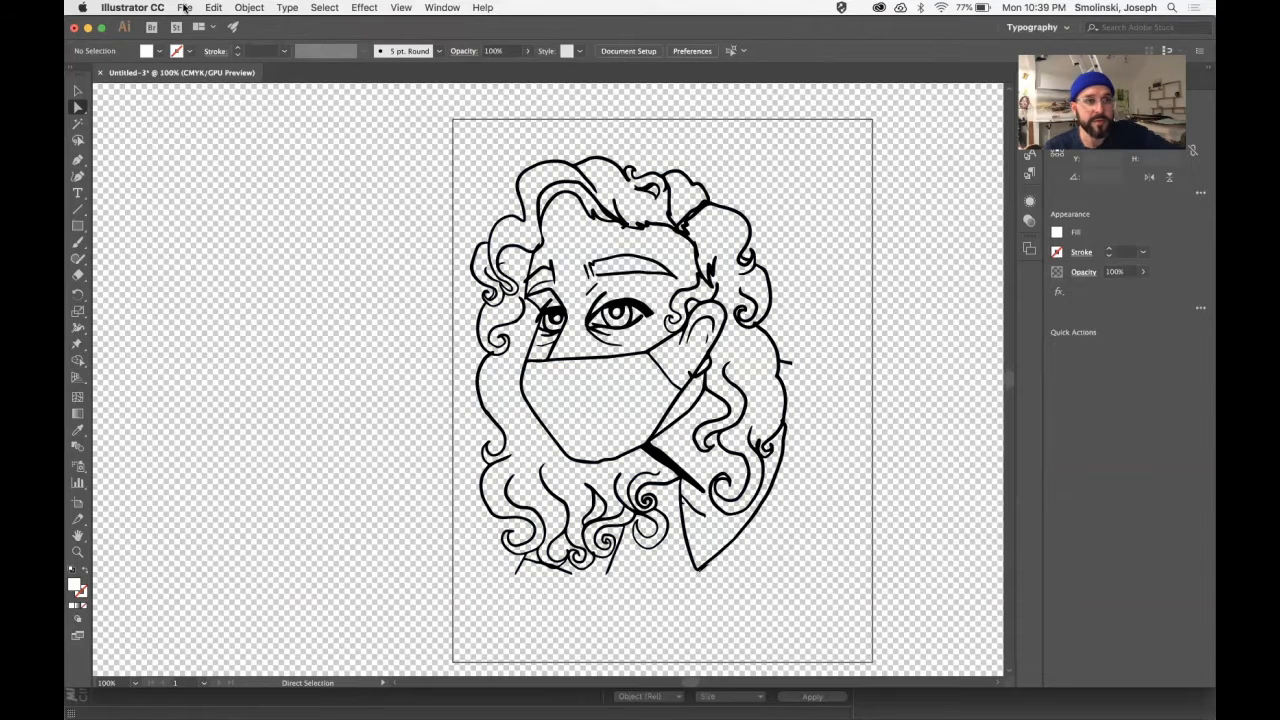
- Save the artwork as LizTest3.ai in the Liz folder, in Adobe Illustrator format with the Illustrator CC version options
click(184, 8)
click(204, 124)
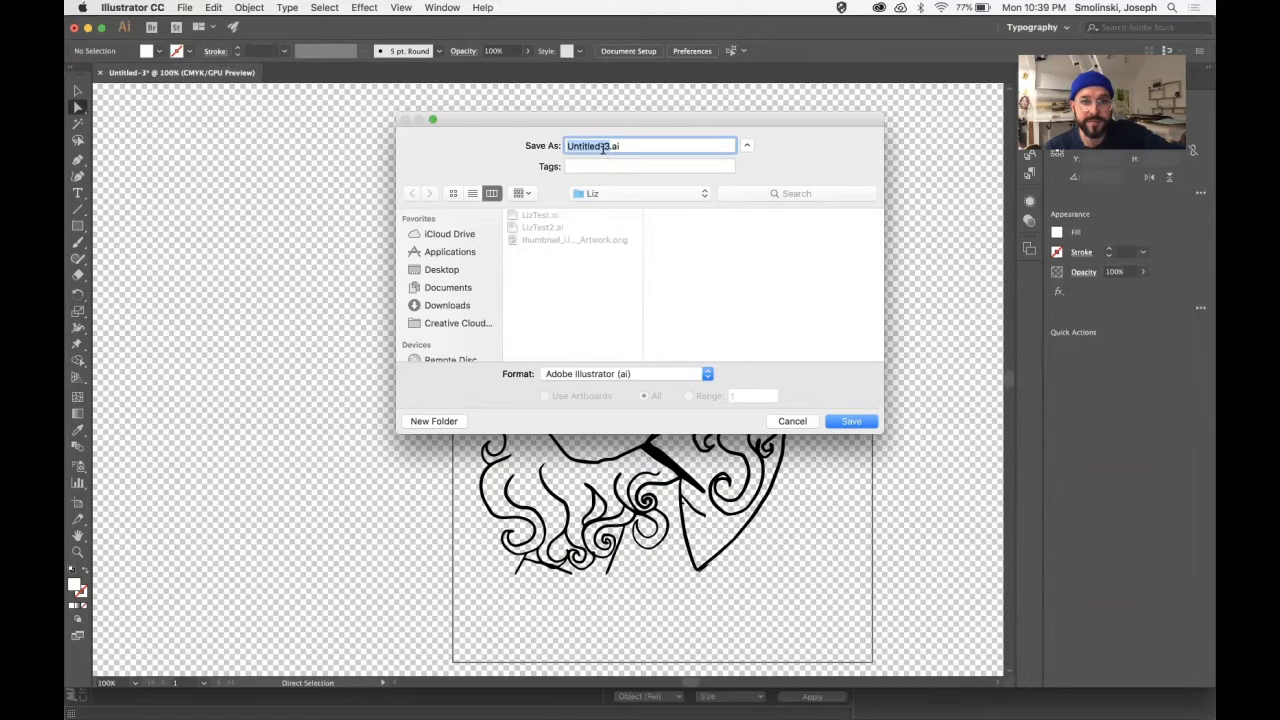
text(LizTest2)
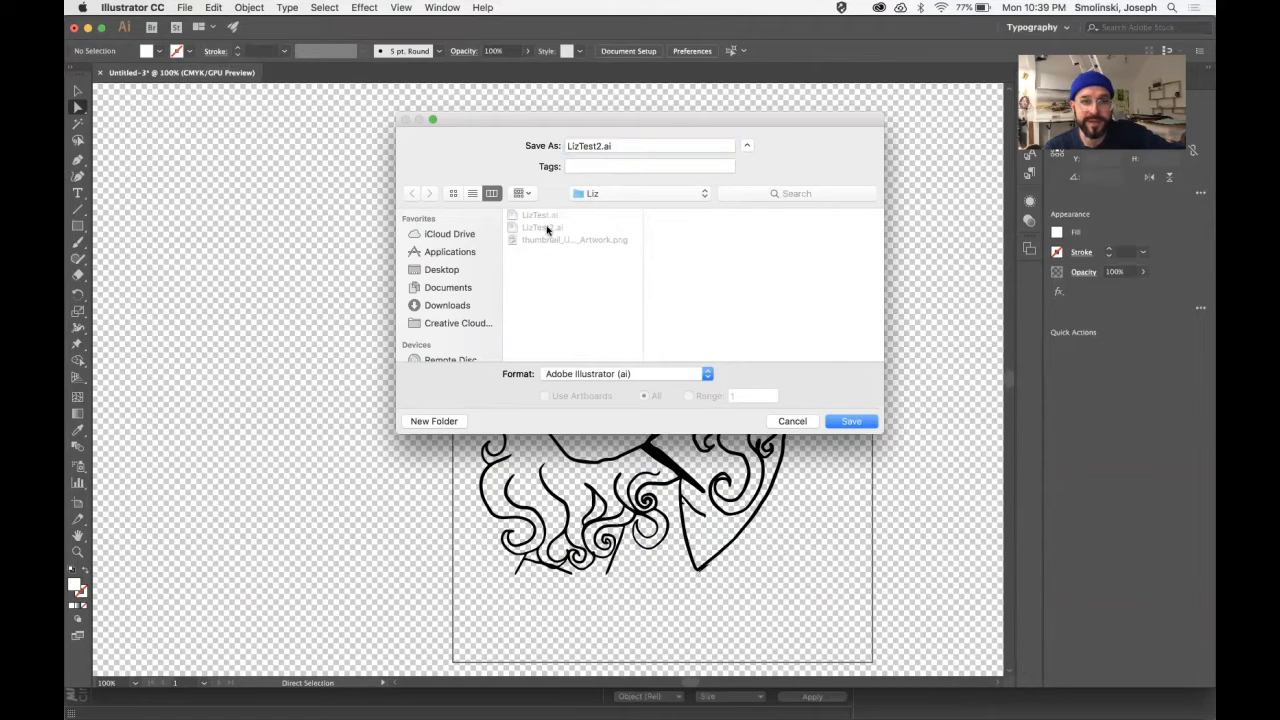
click(600, 146)
key(BackSpace)
text(3)
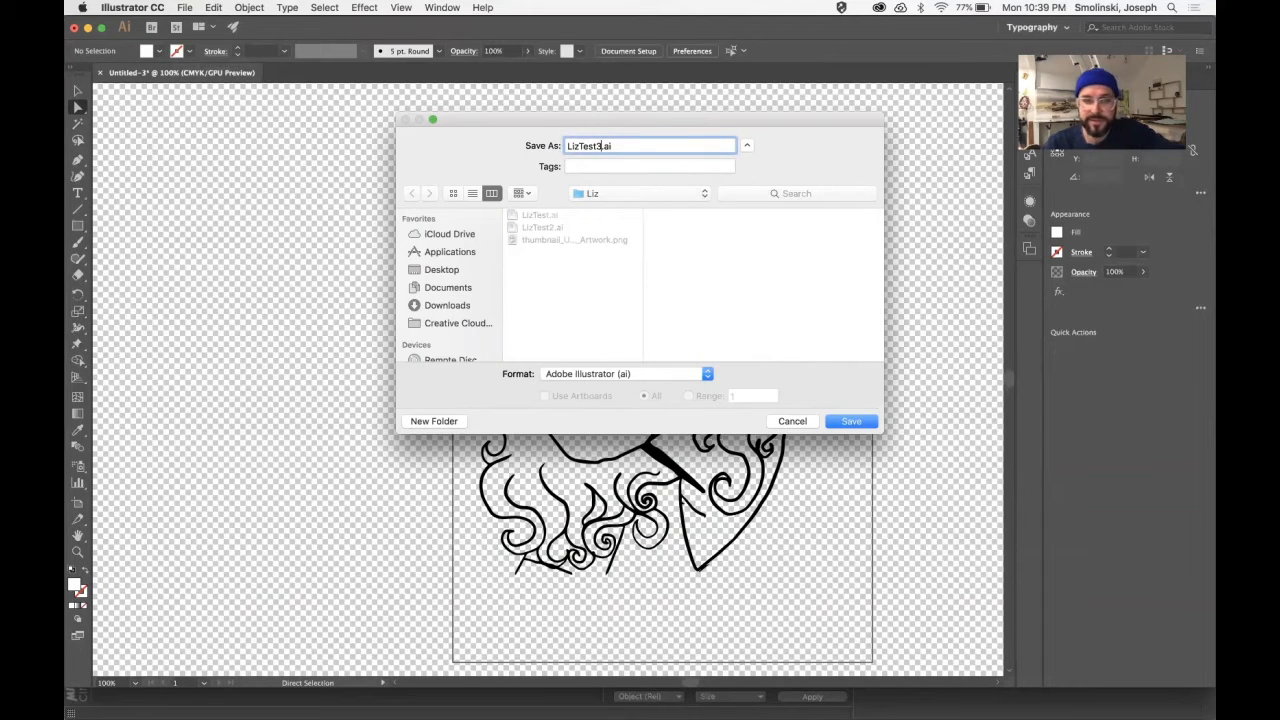
key(Return)
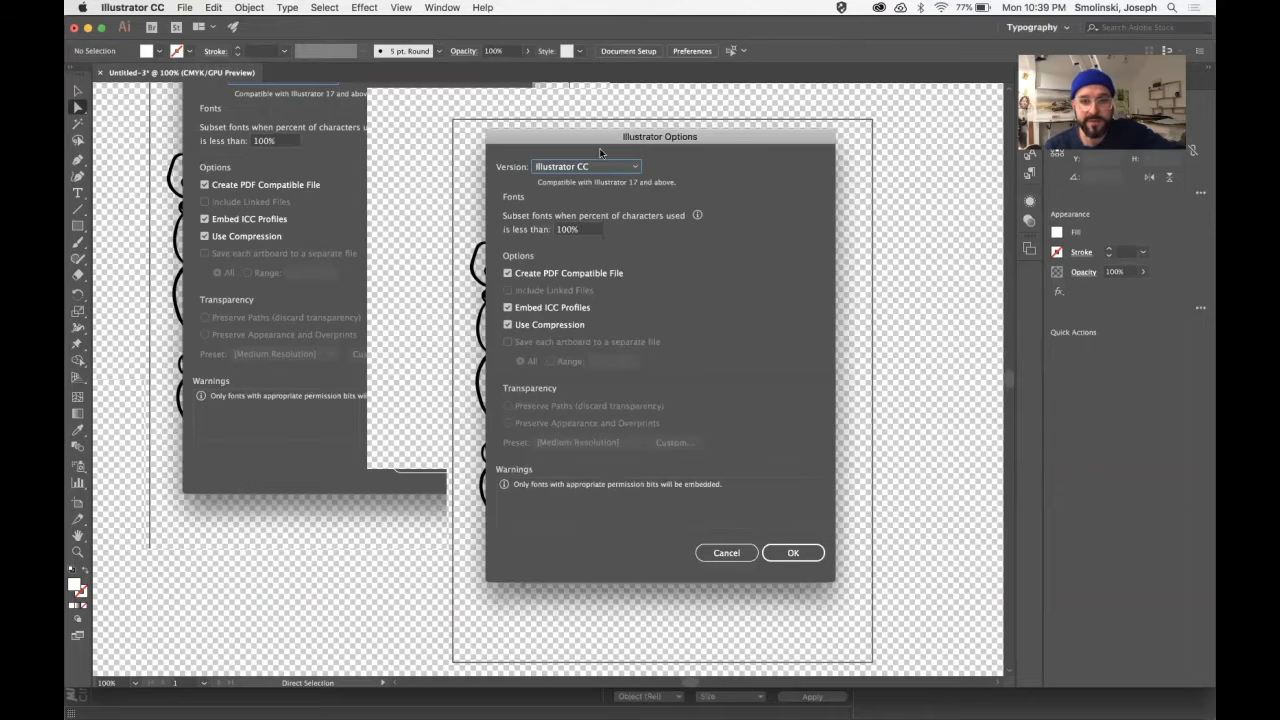
click(800, 556)
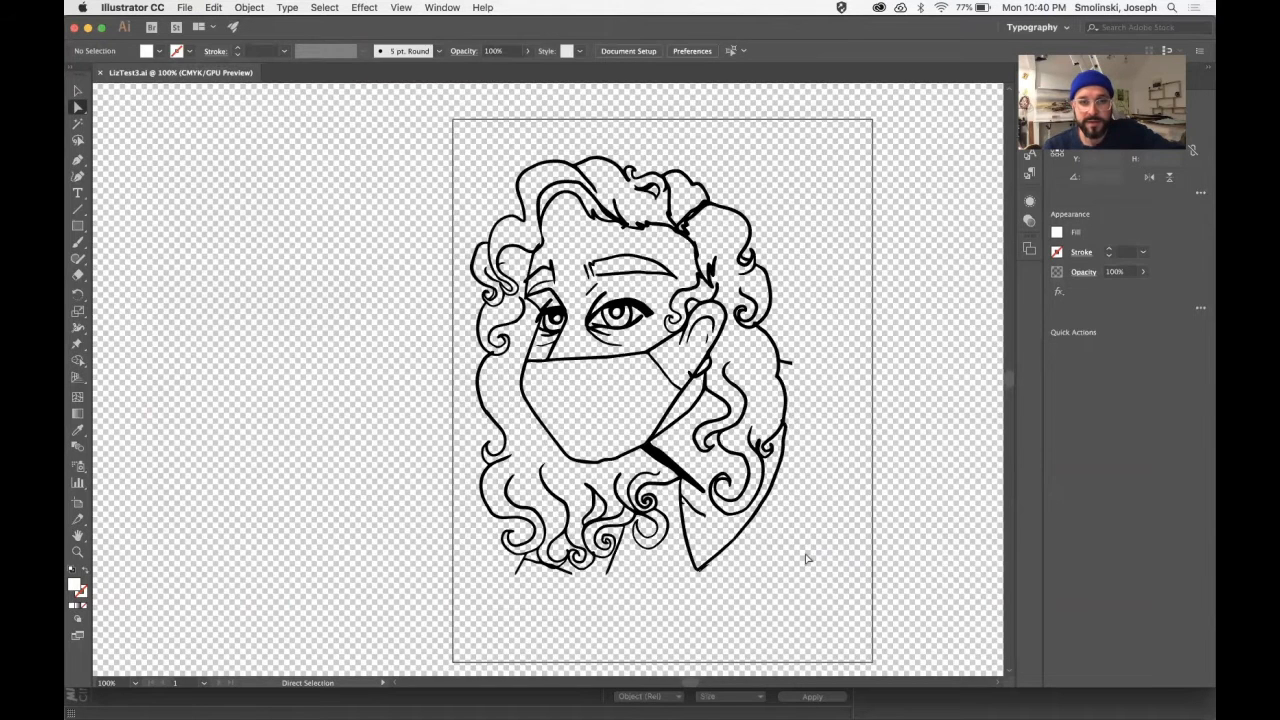
- Switch to Cinema 4D and create a new empty project
mouse_move(583, 703)
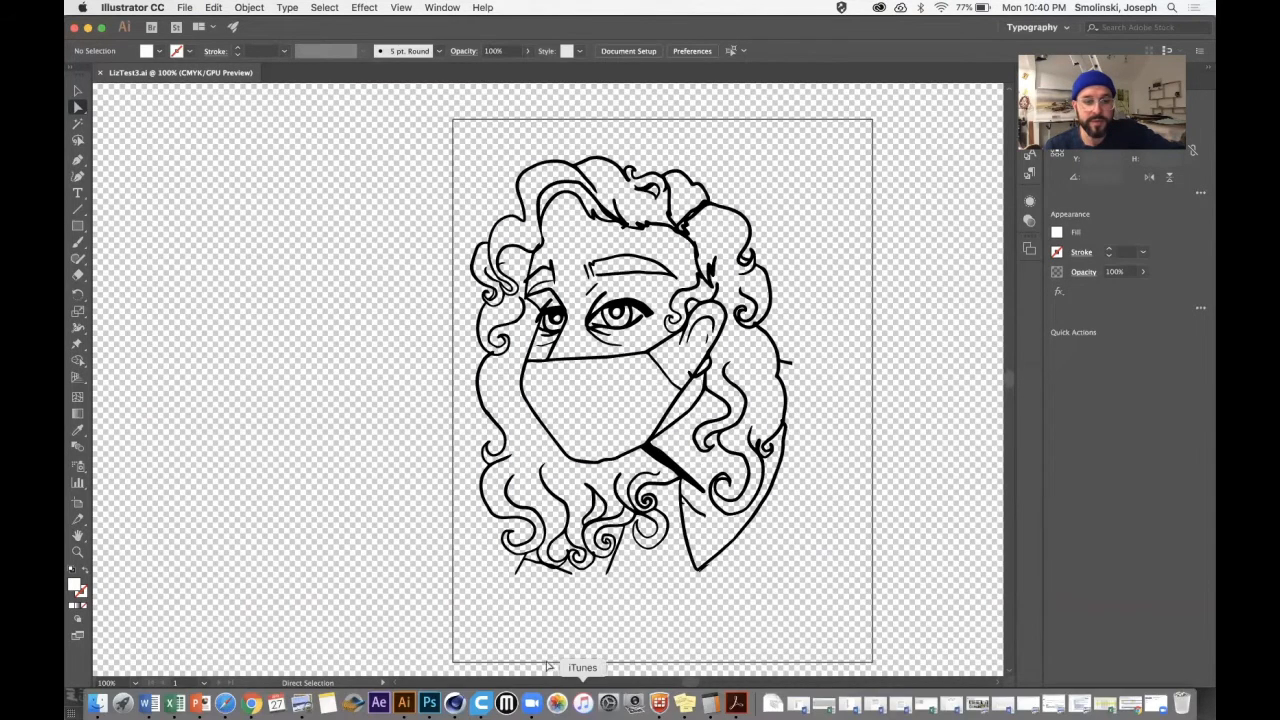
click(454, 703)
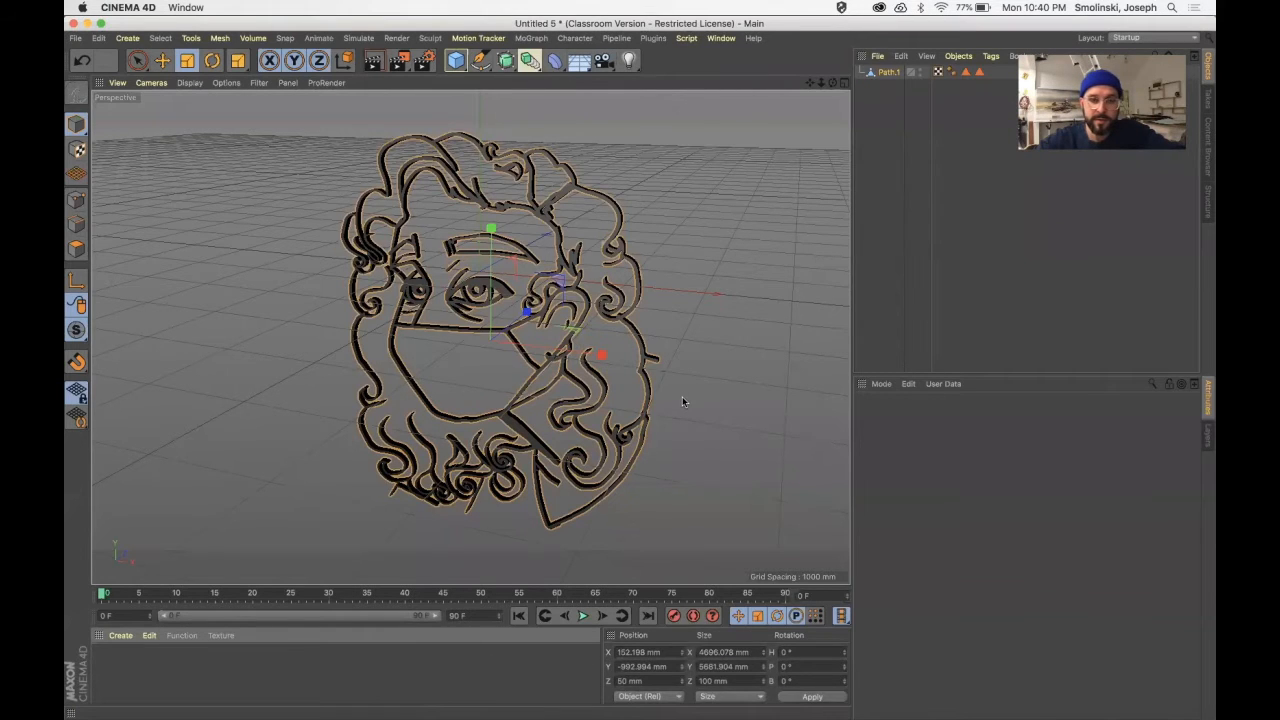
key(super+n)
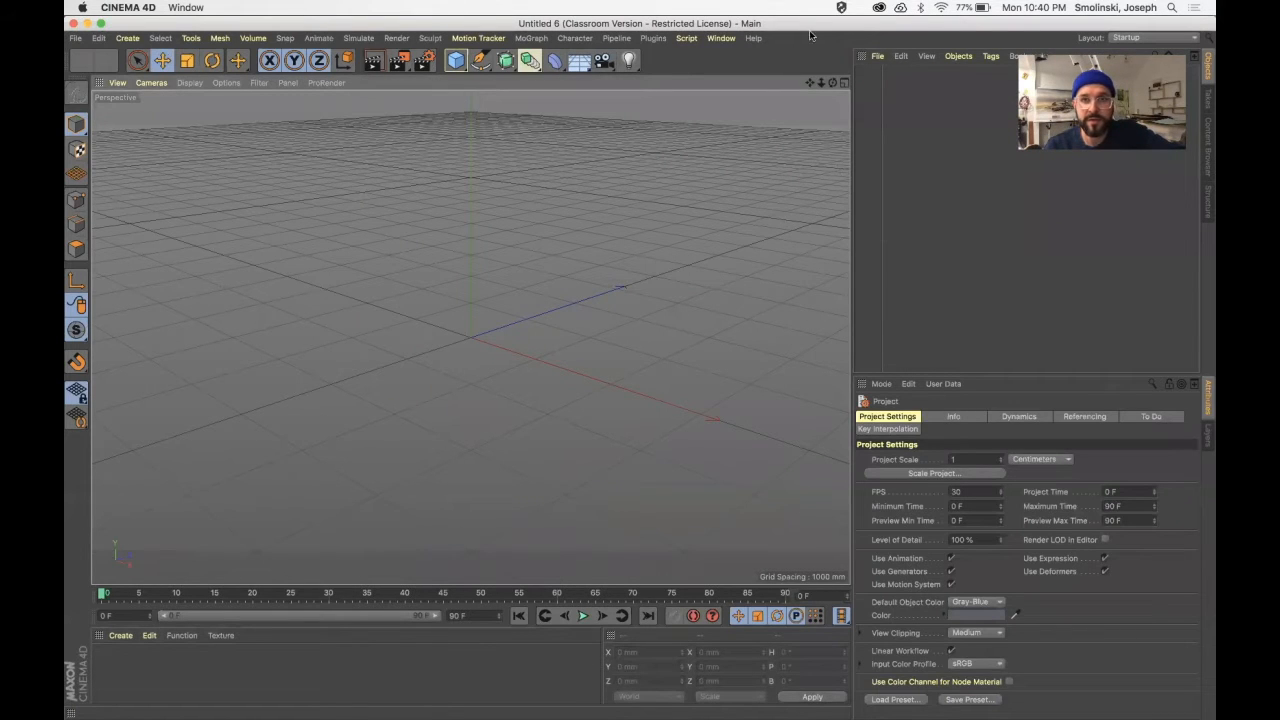
drag(894, 28, 894, 55)
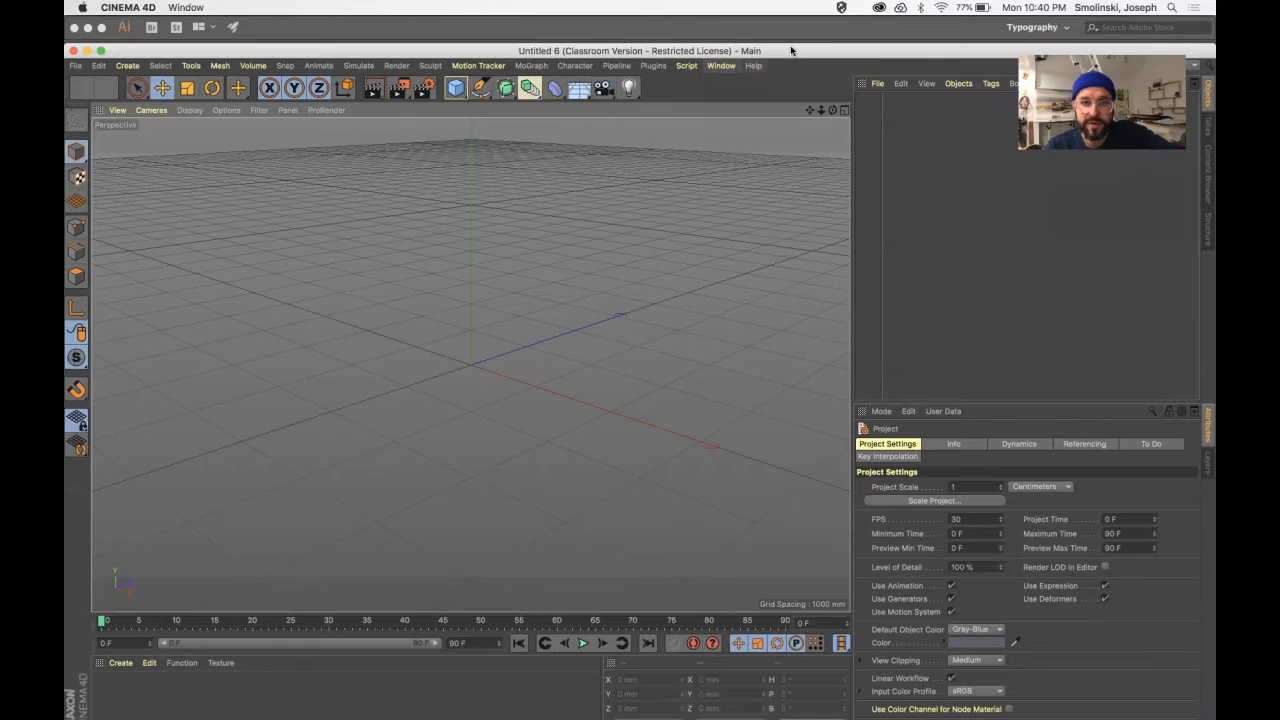
- Add a CV-ArtSmart Object to the scene and load LizTest3.ai as its artwork
click(652, 66)
mouse_move(662, 108)
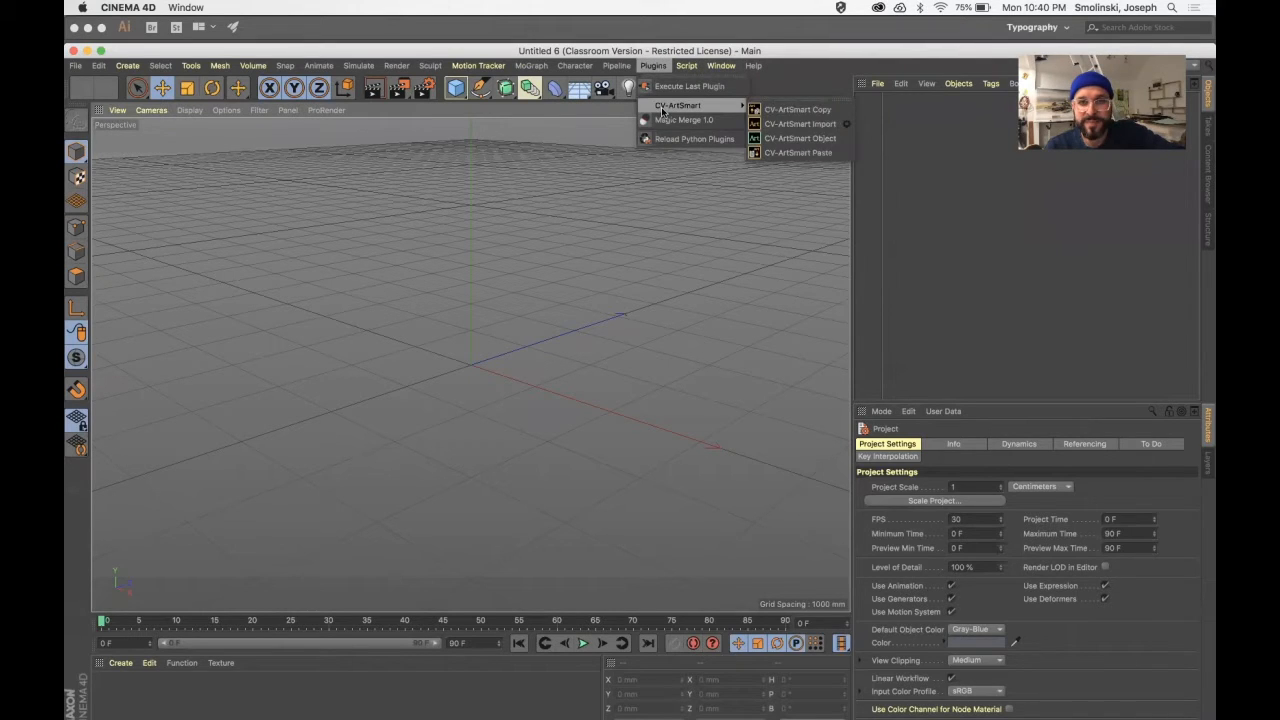
click(795, 139)
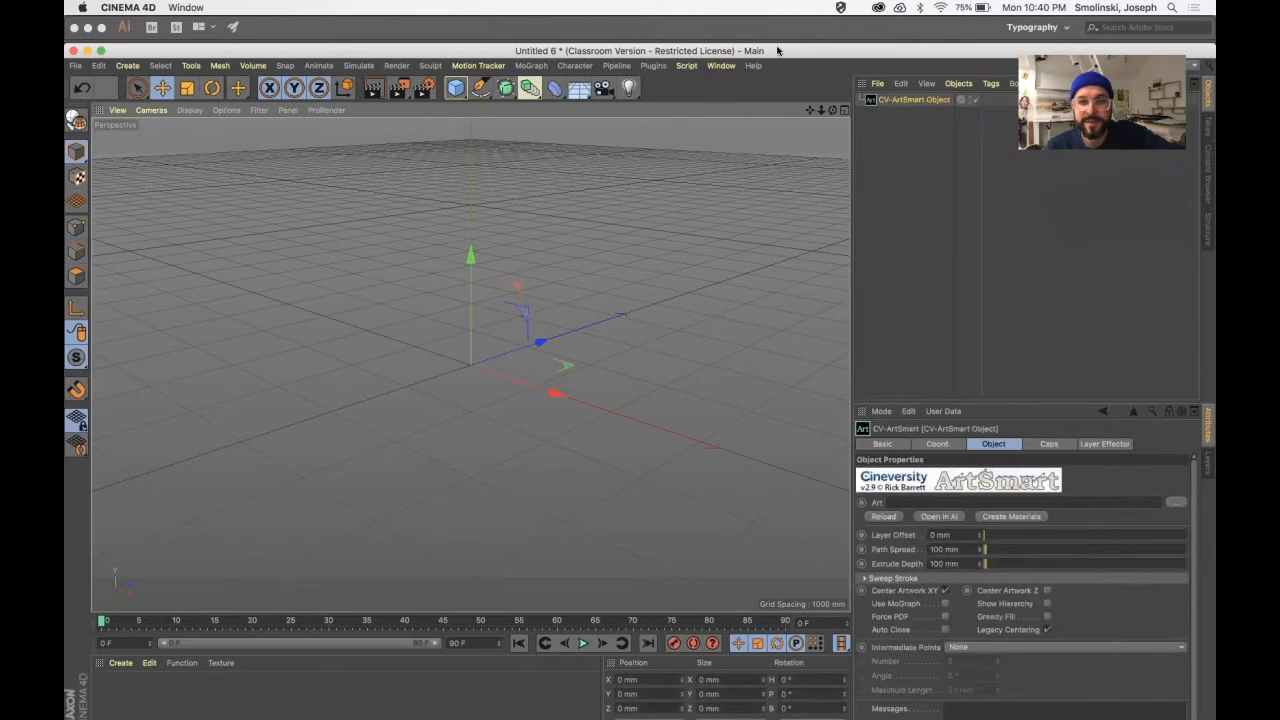
drag(778, 49, 780, 36)
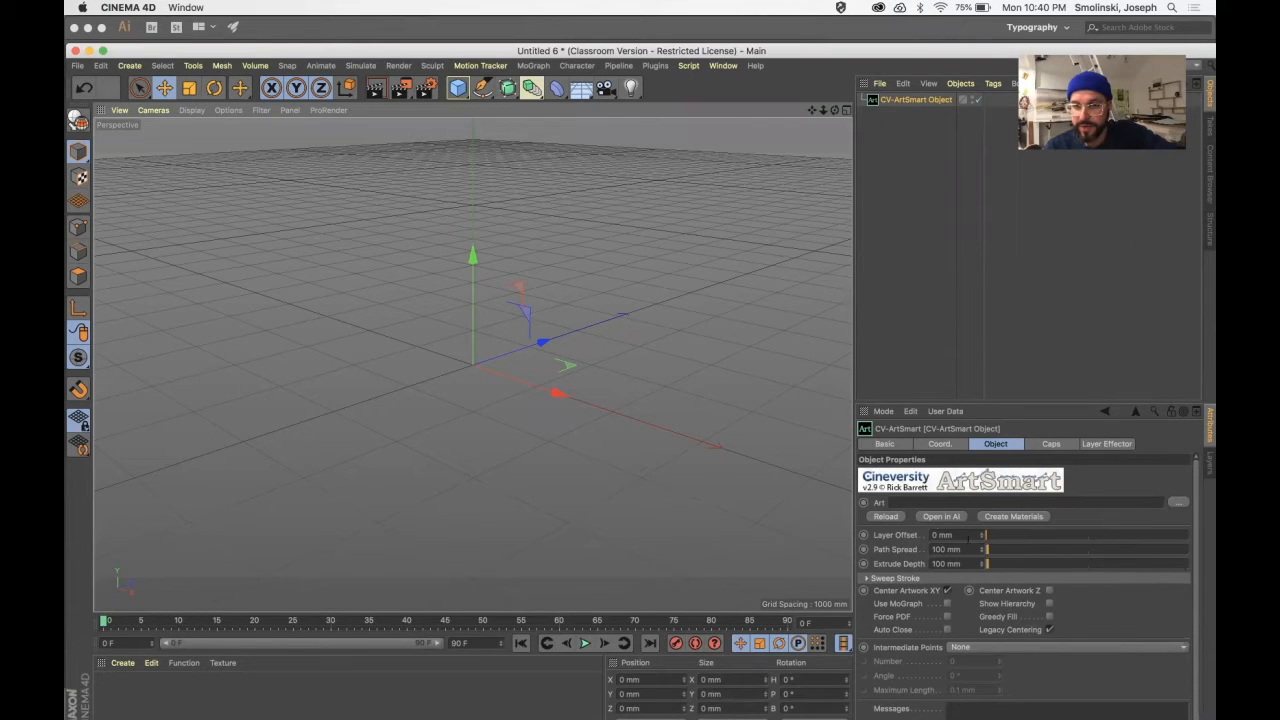
click(1177, 501)
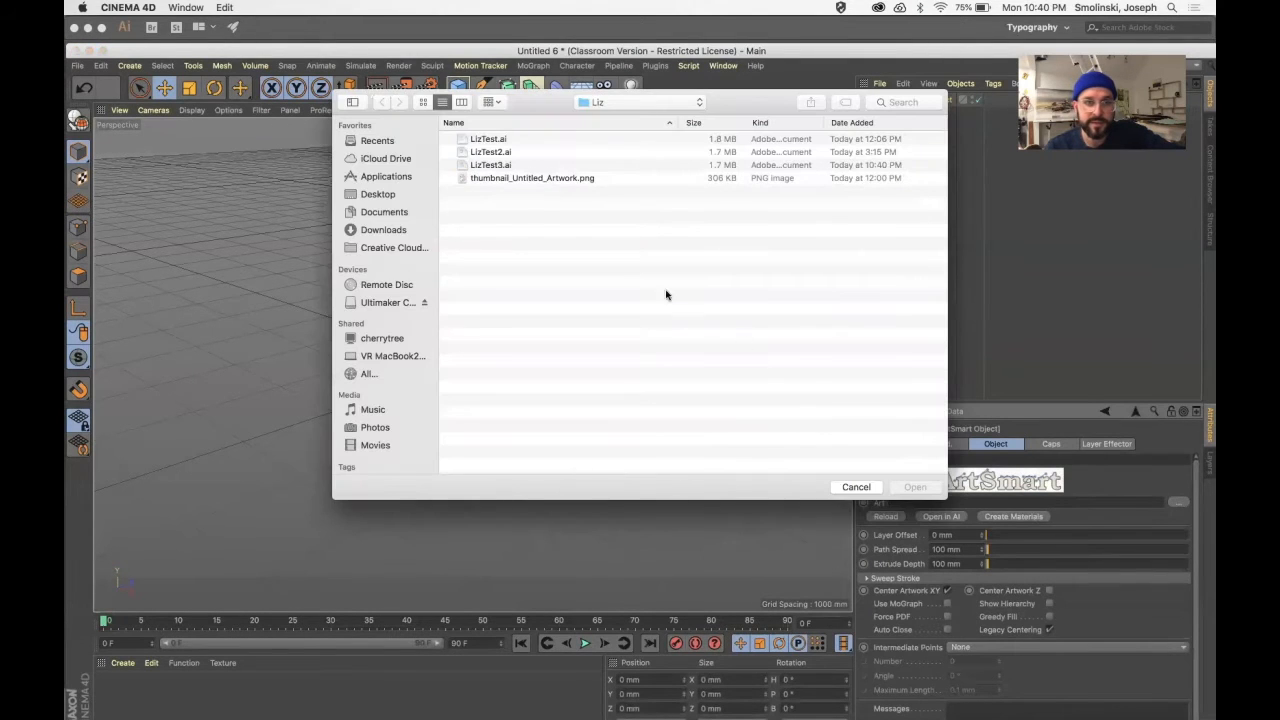
click(497, 166)
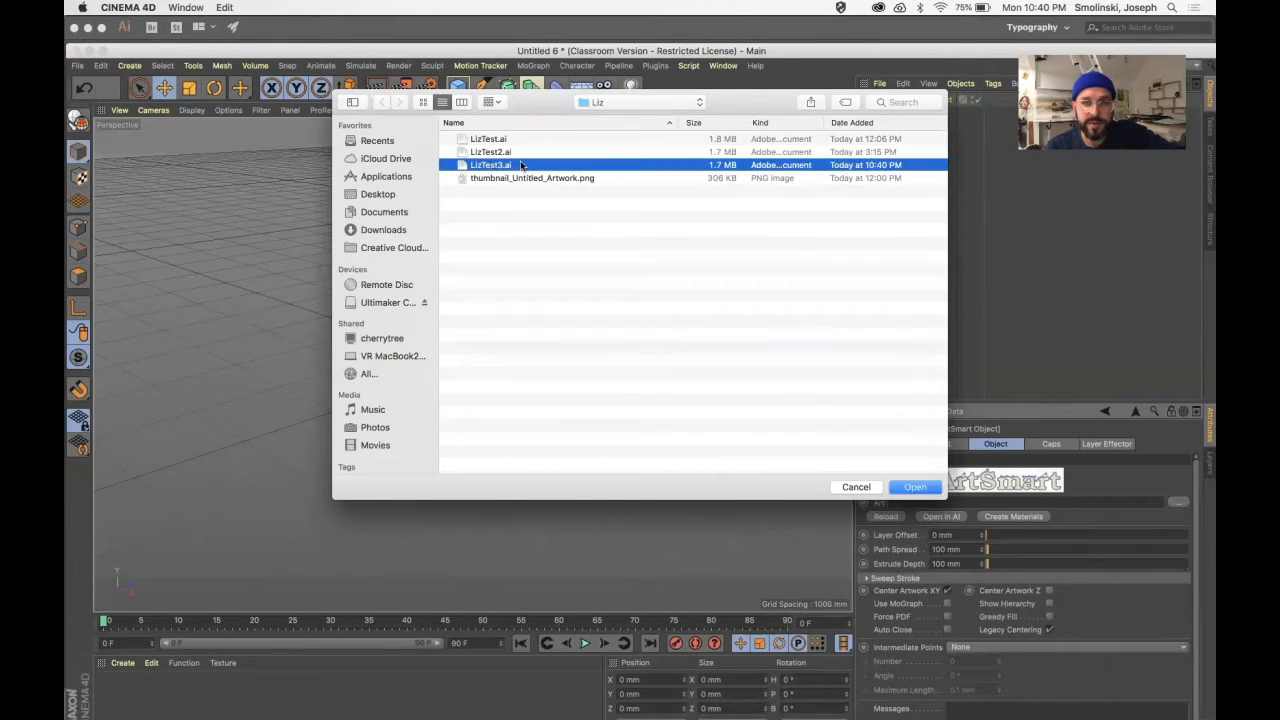
click(914, 487)
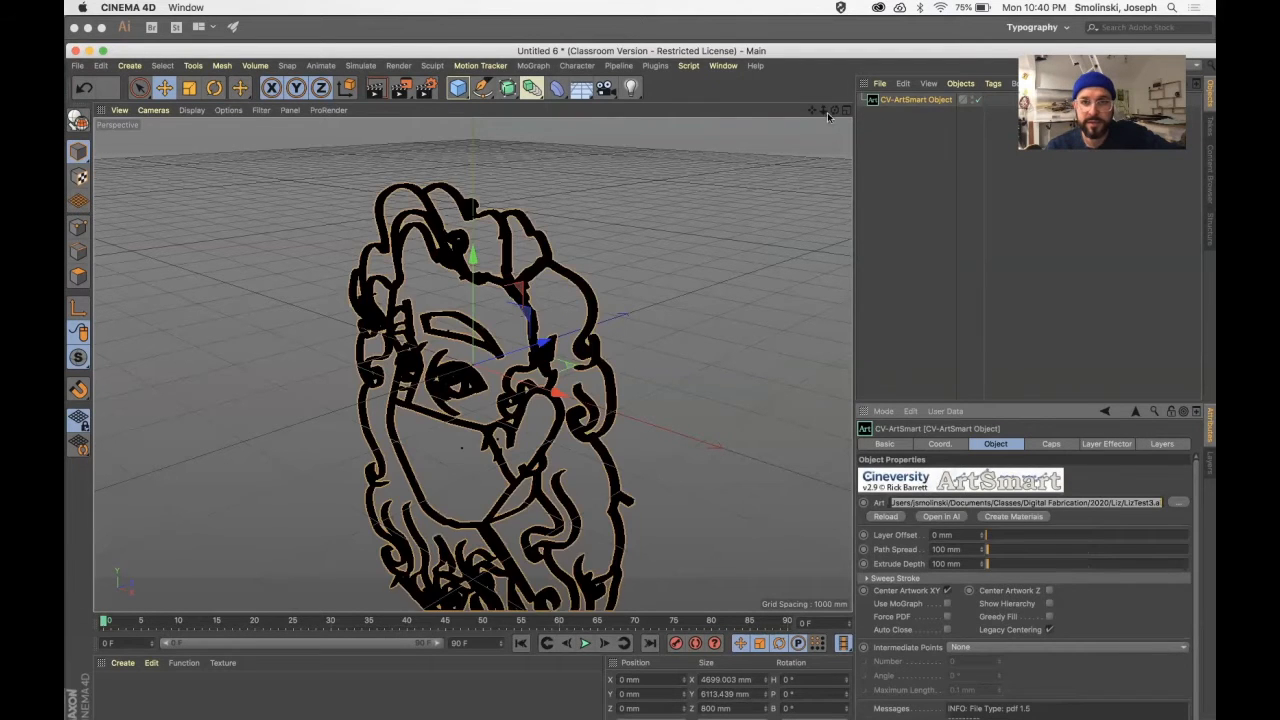
- Set the CV-ArtSmart Object's Path Spread to 0 mm and its Extrude Depth to 150 mm
drag(812, 111, 820, 59)
drag(834, 113, 812, 262)
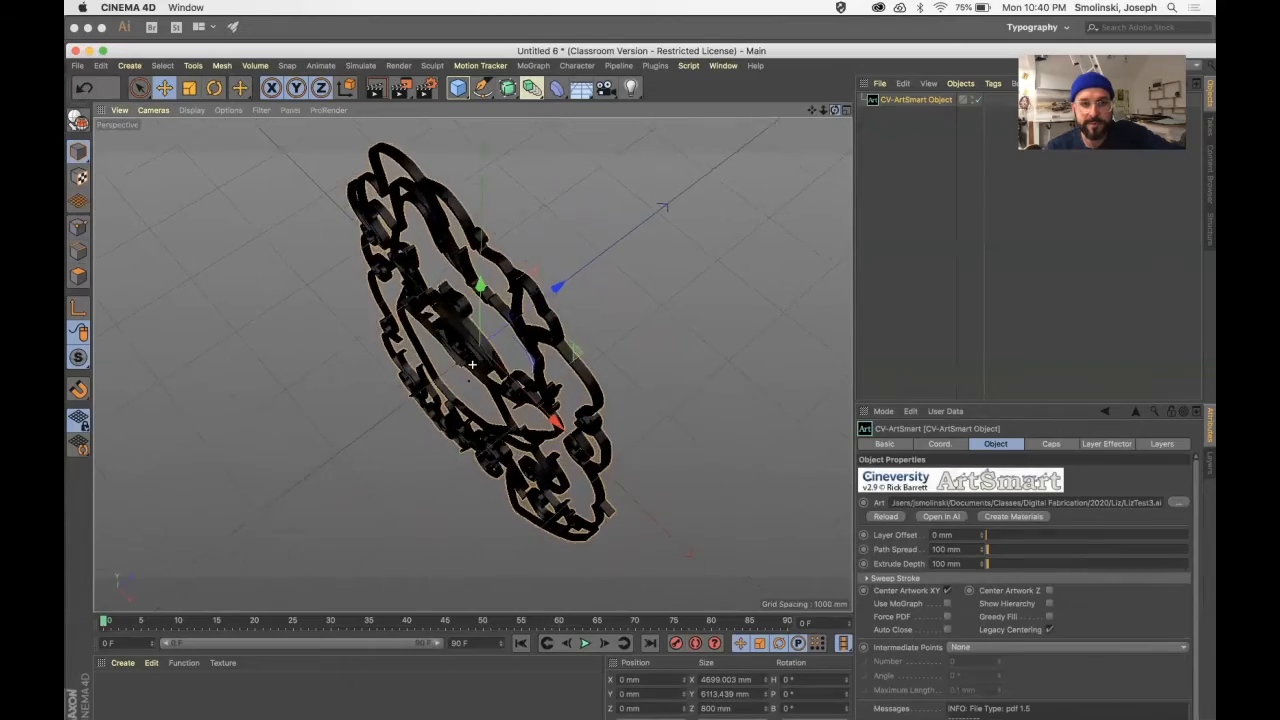
drag(834, 111, 819, 89)
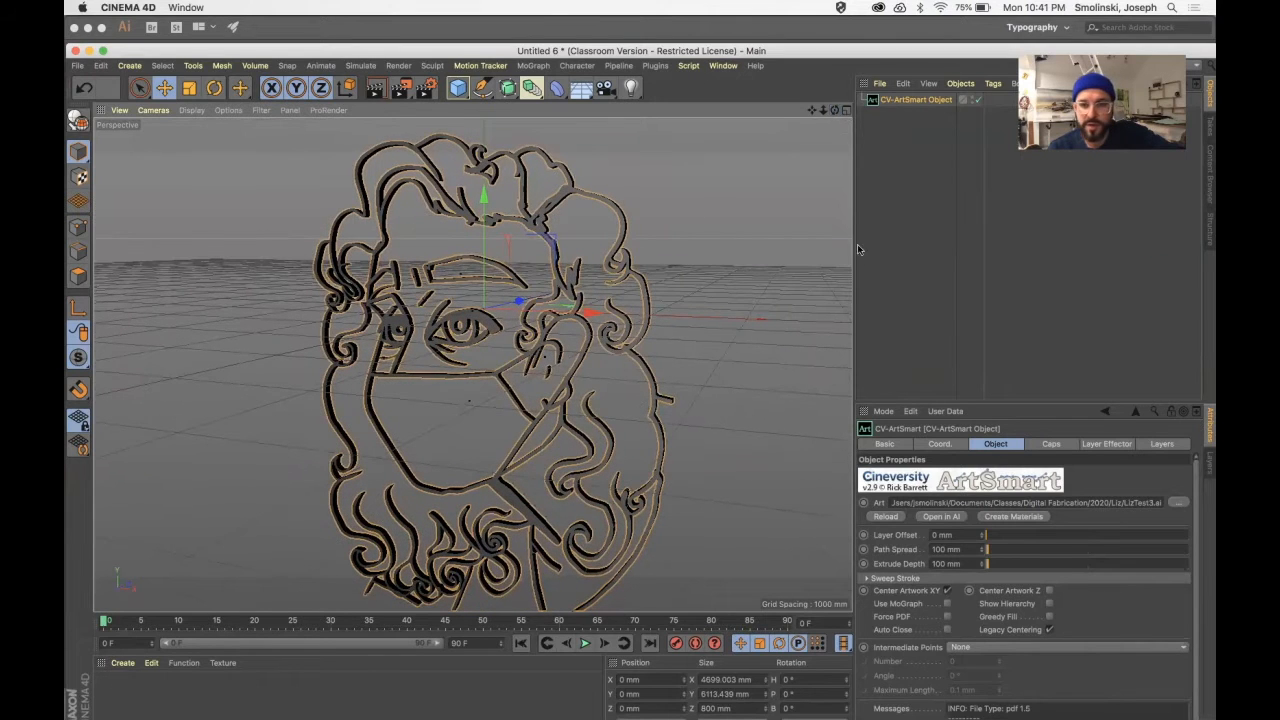
drag(947, 551, 877, 555)
text(0)
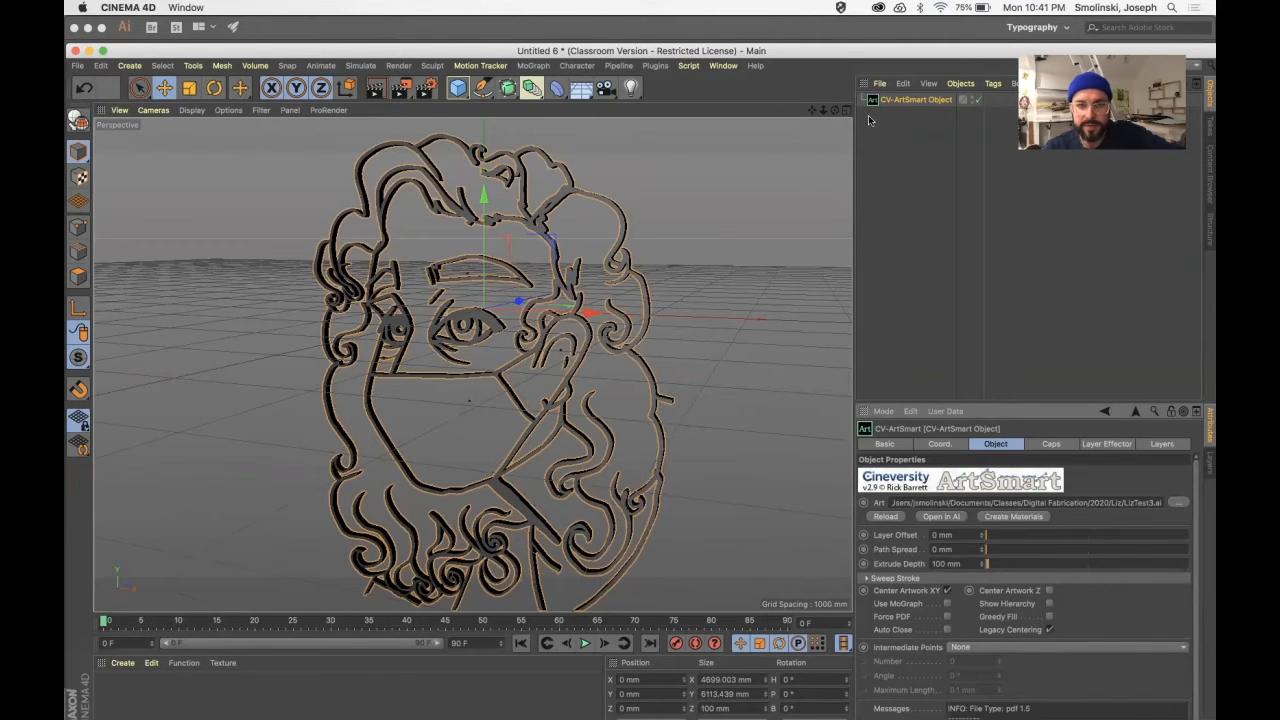
mouse_move(835, 110)
mouse_down()
mouse_move(702, 121)
mouse_move(836, 112)
mouse_up()
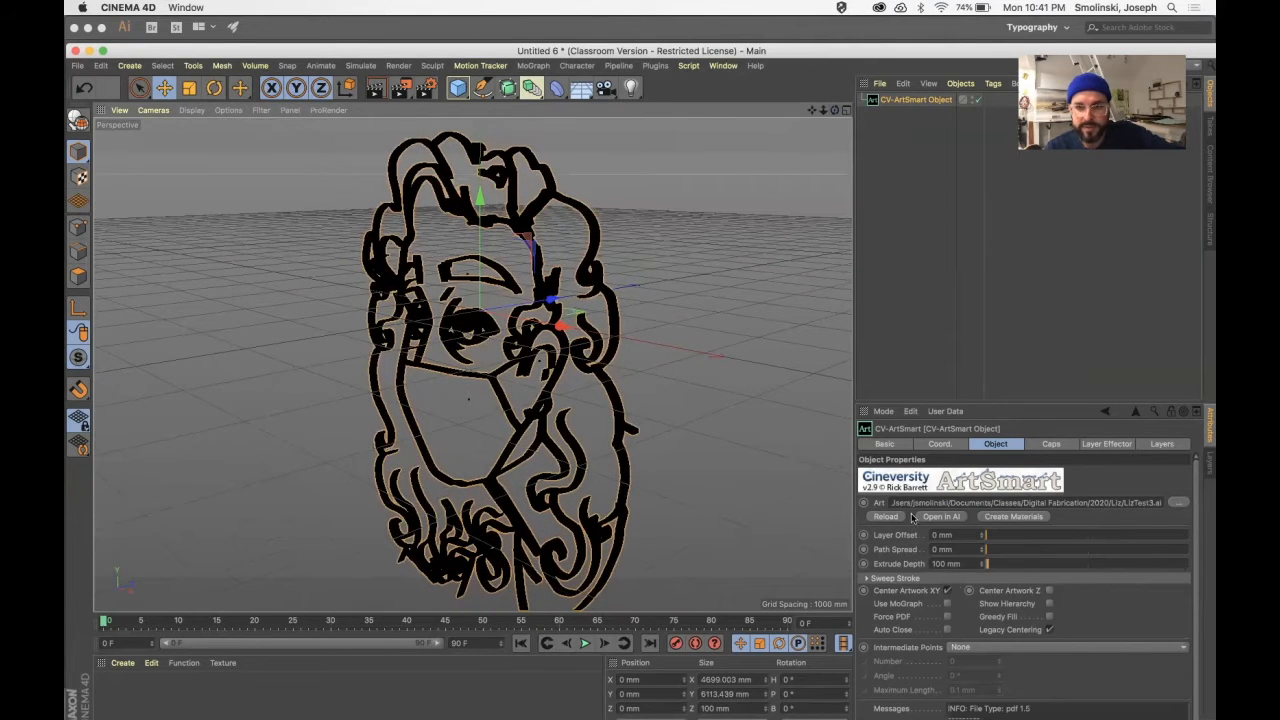
drag(945, 564, 872, 568)
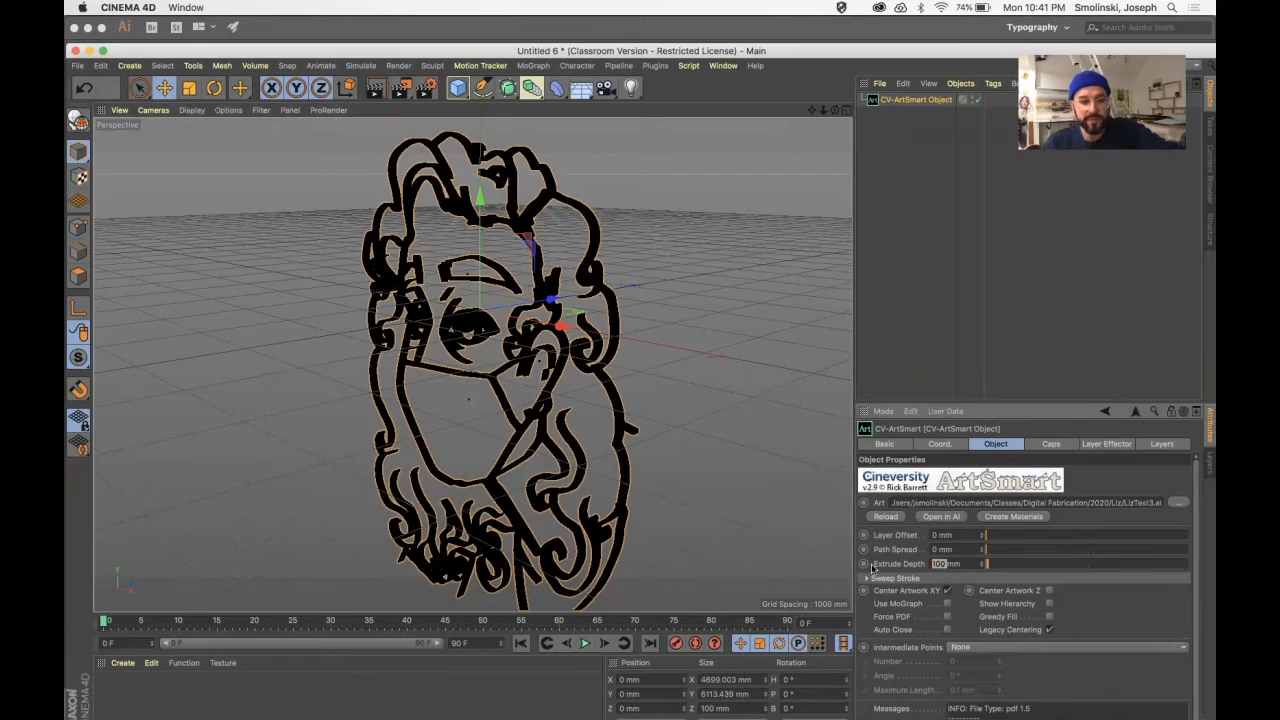
text(15)
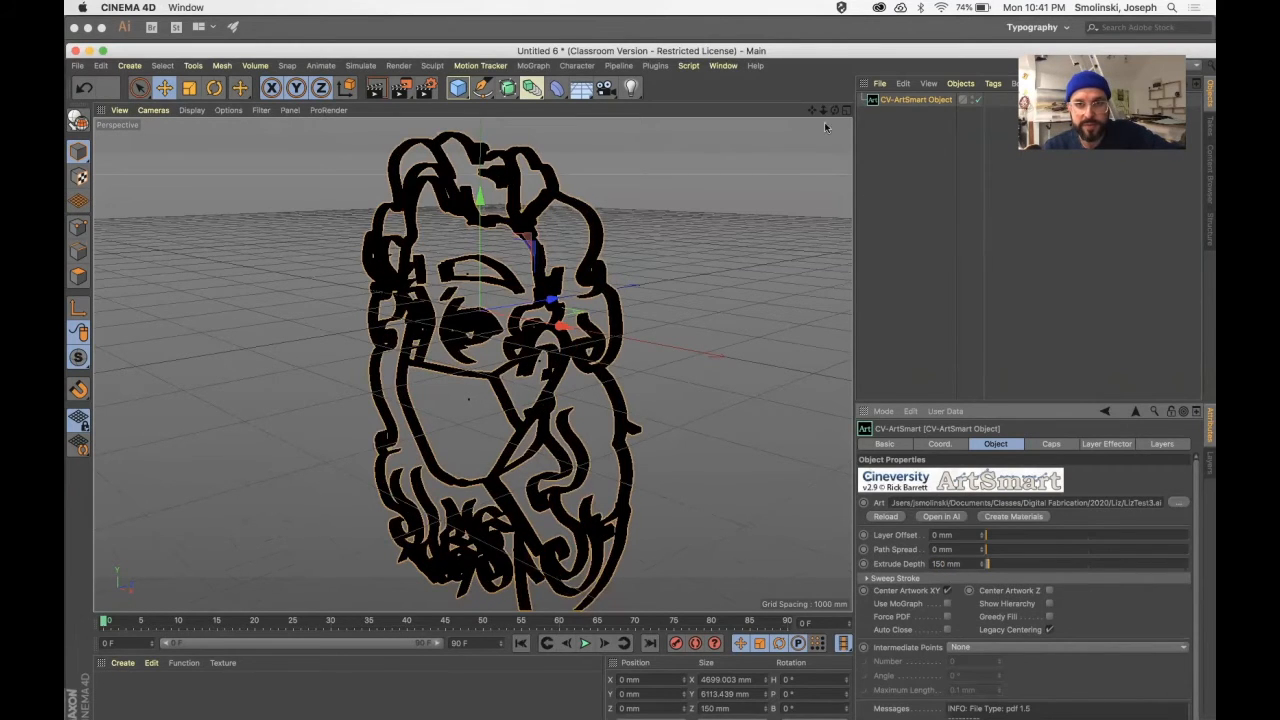
mouse_move(836, 111)
mouse_down()
mouse_move(759, 112)
mouse_move(824, 113)
mouse_up()
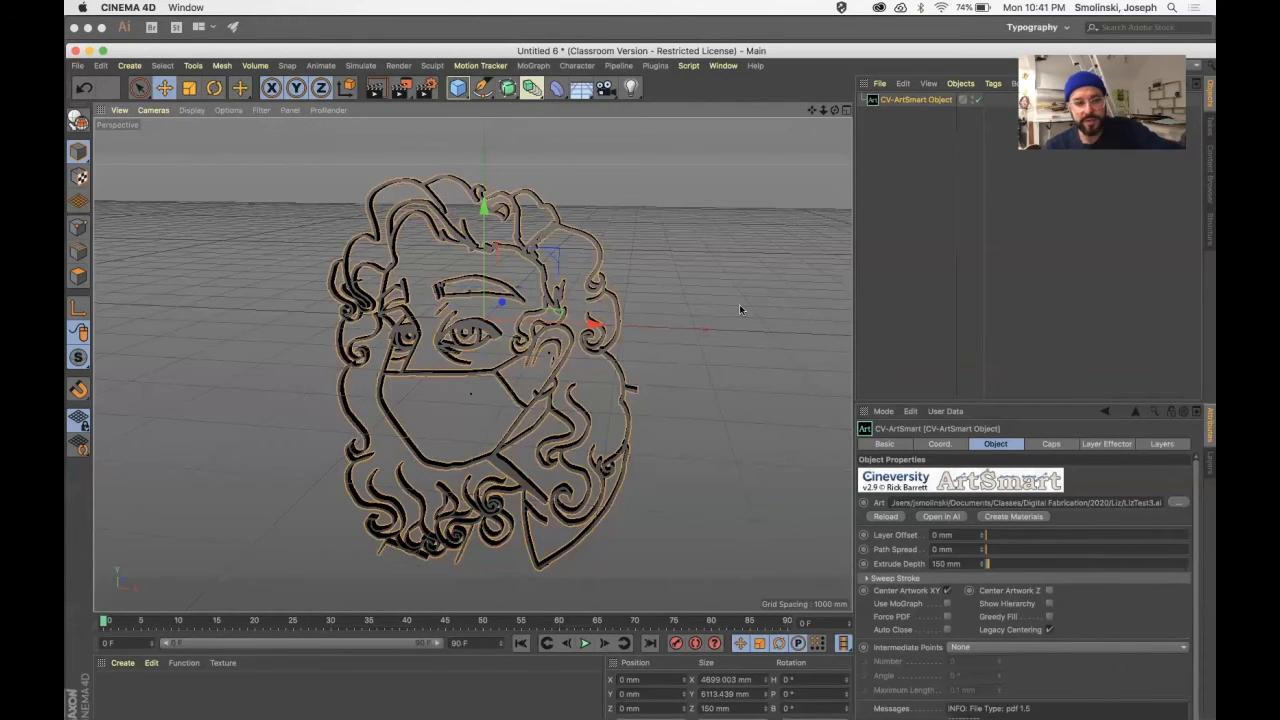
- Make the CV-ArtSmart Object editable and expand its hierarchy to expose the extruded paths inside all eight Path groups of Layer 1
click(908, 102)
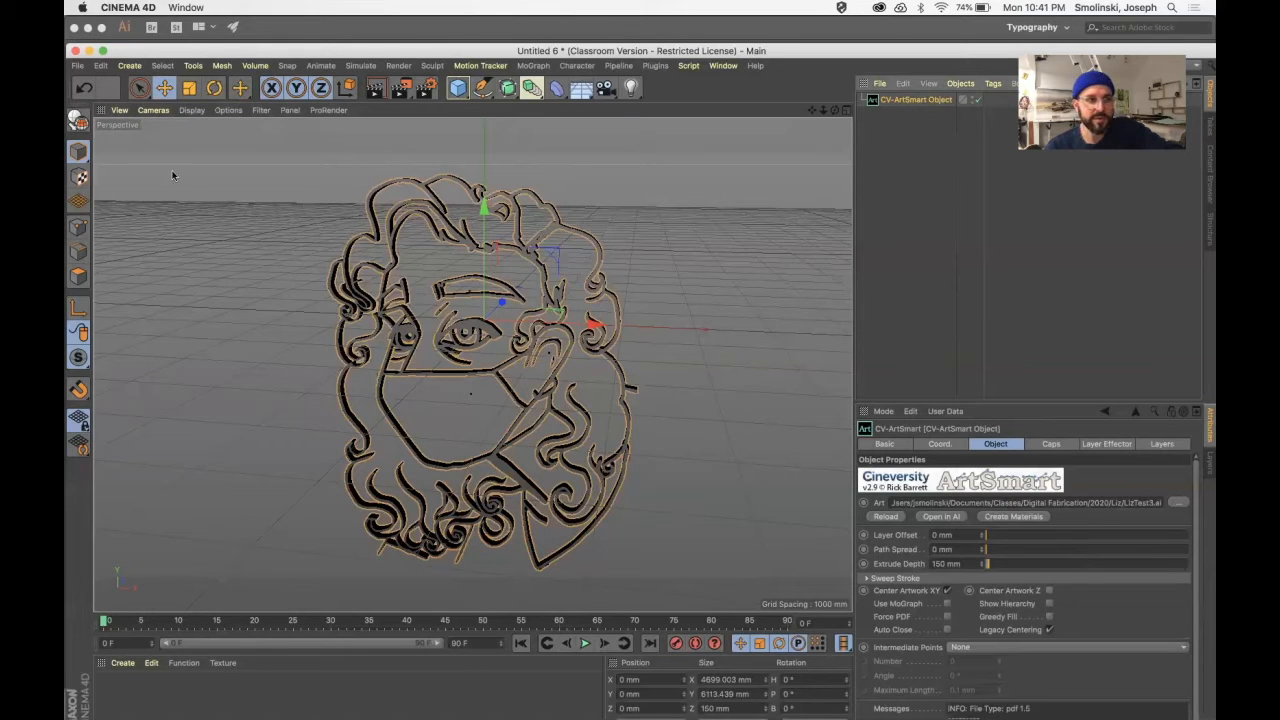
click(80, 122)
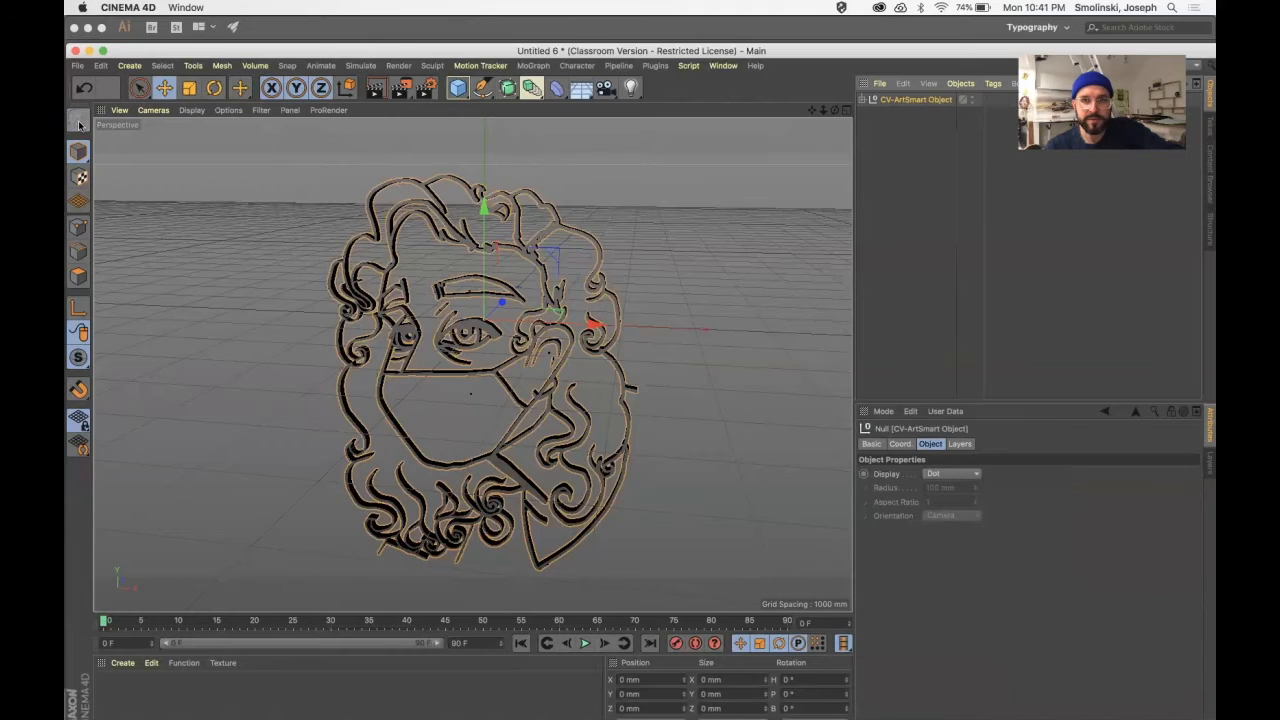
click(862, 100)
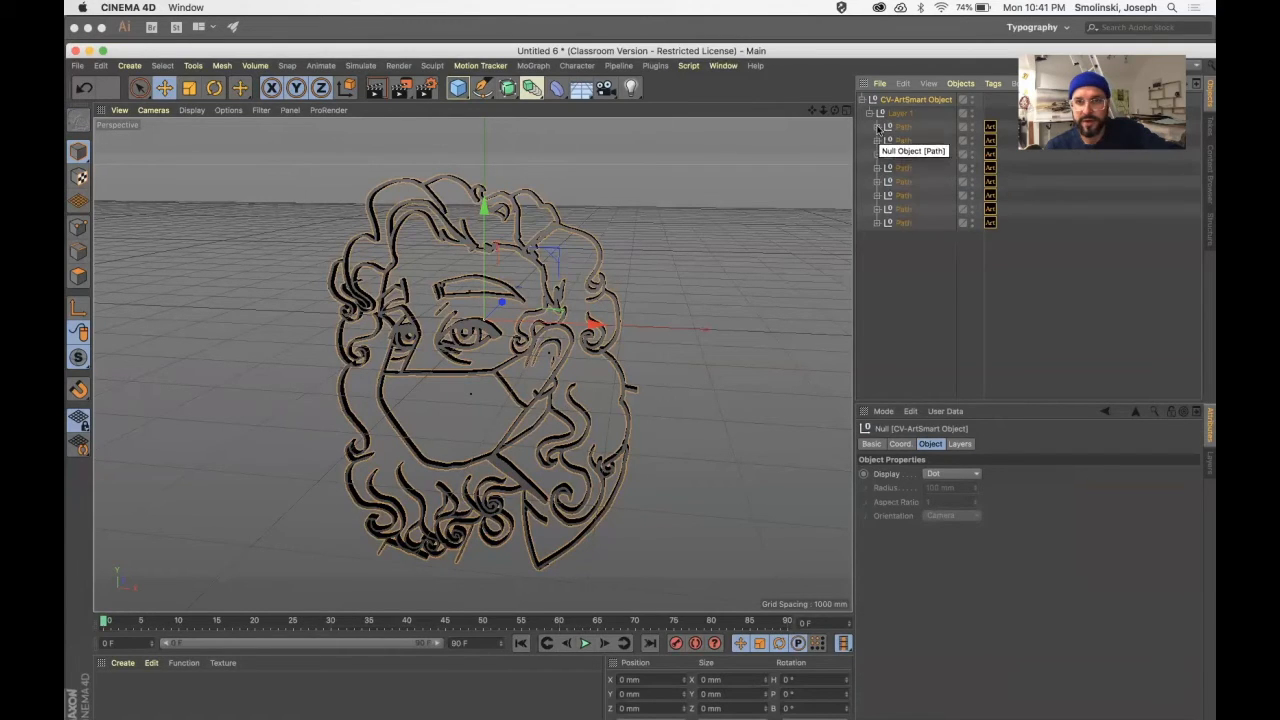
click(877, 127)
click(877, 154)
click(877, 181)
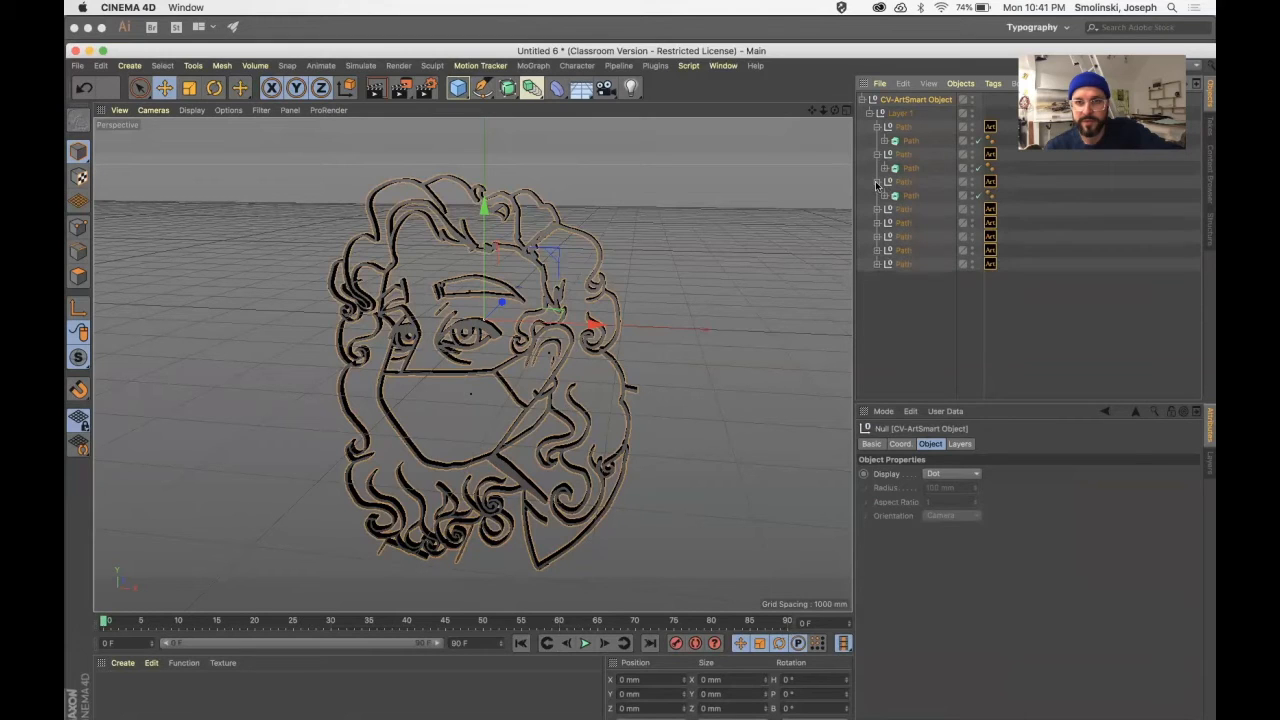
click(876, 208)
click(877, 236)
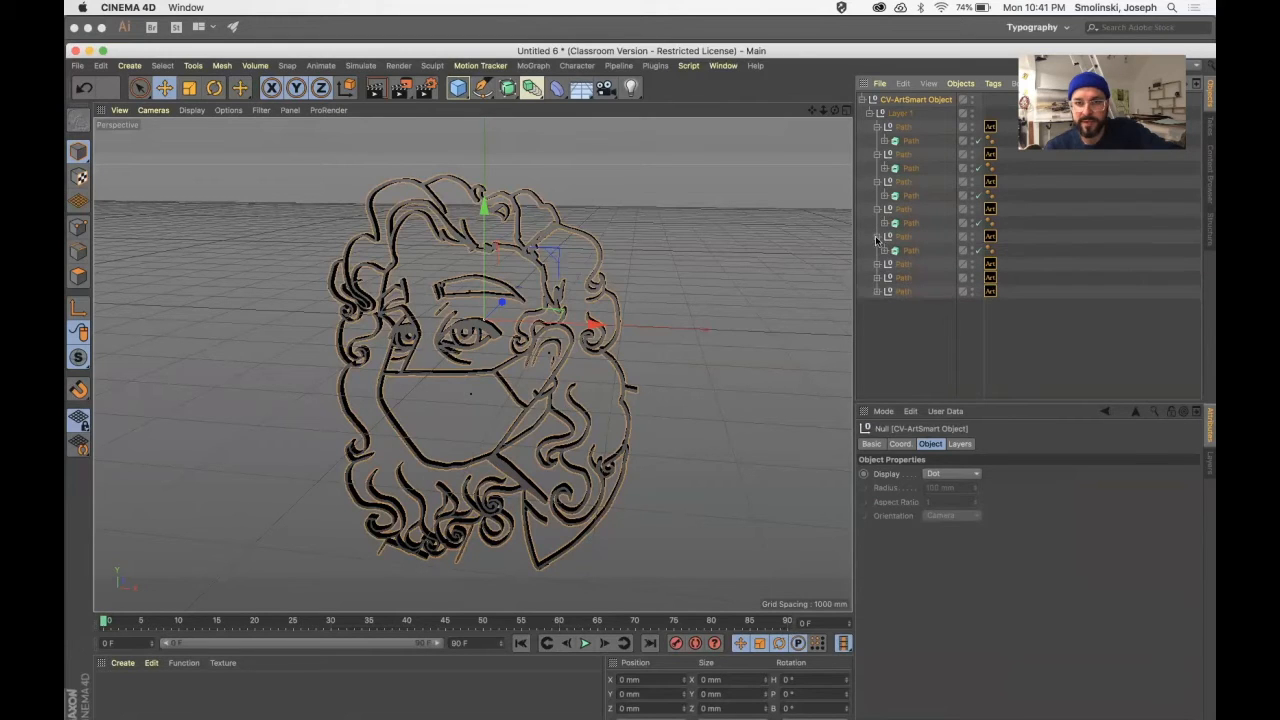
click(877, 263)
click(878, 291)
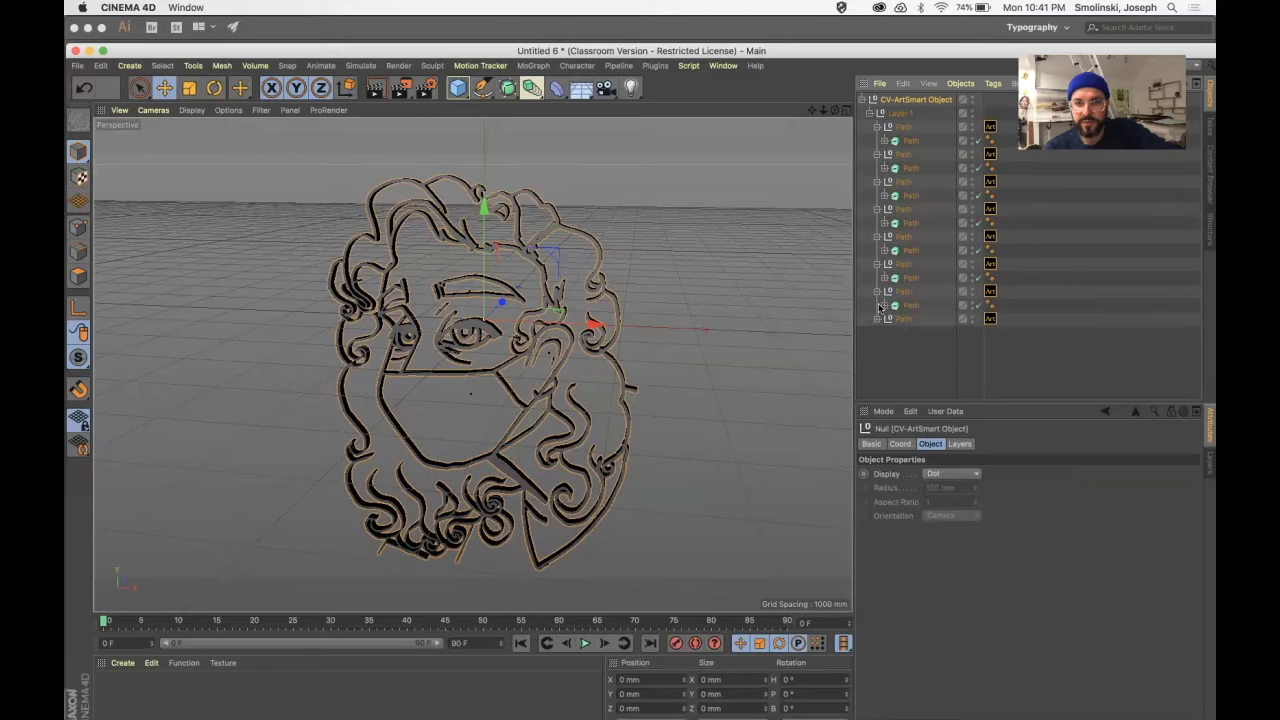
click(877, 318)
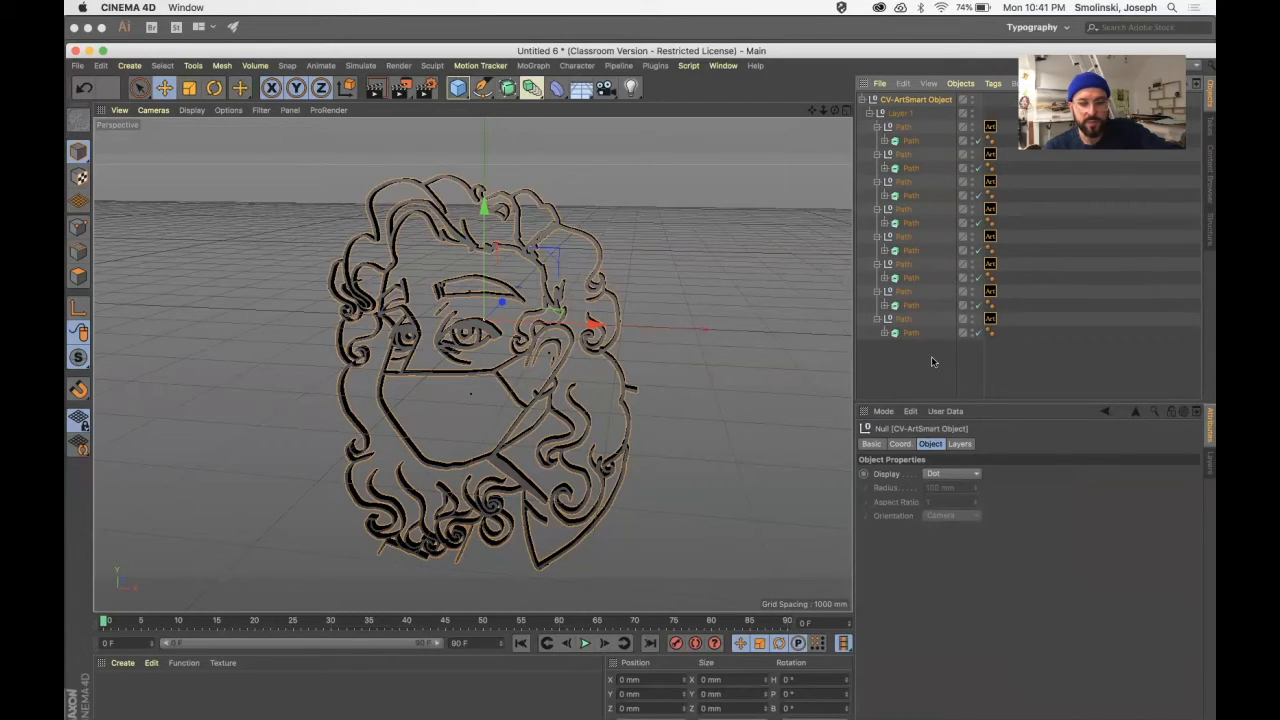
- Merge the eight extruded Path objects into a single polygon object with Connect Objects + Delete
click(911, 140)
super+click(911, 168)
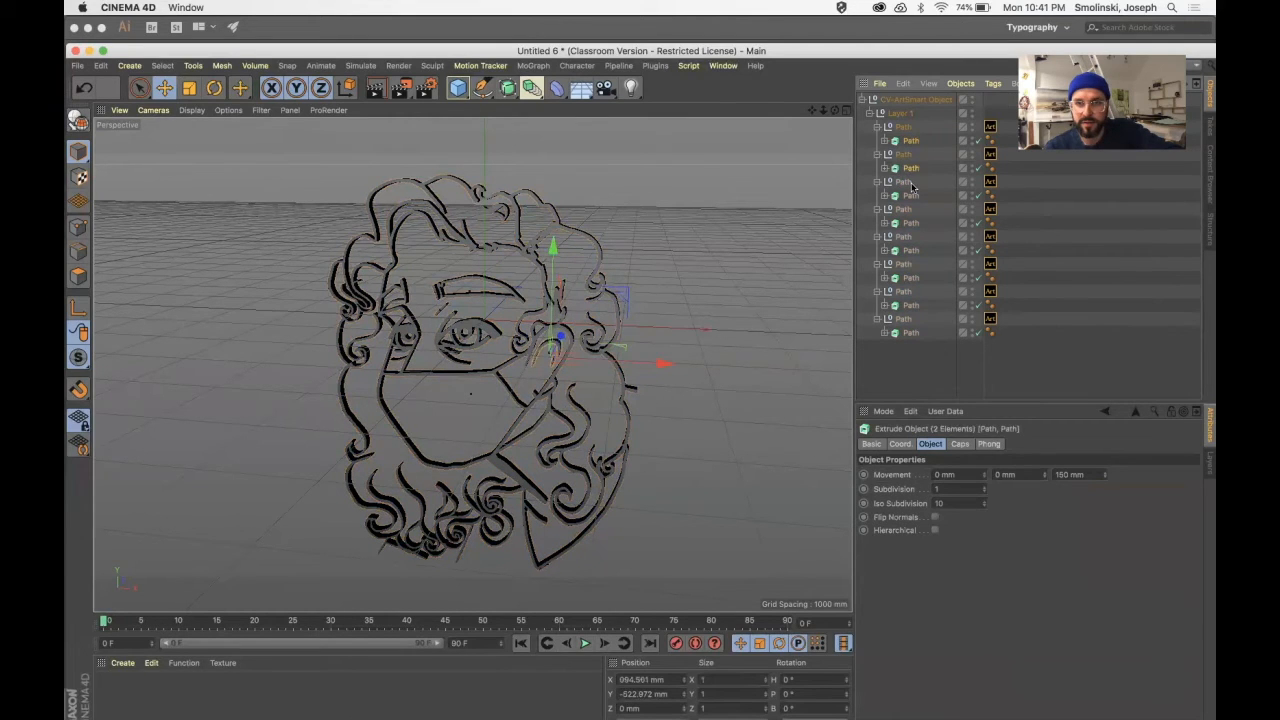
super+click(910, 196)
super+click(911, 222)
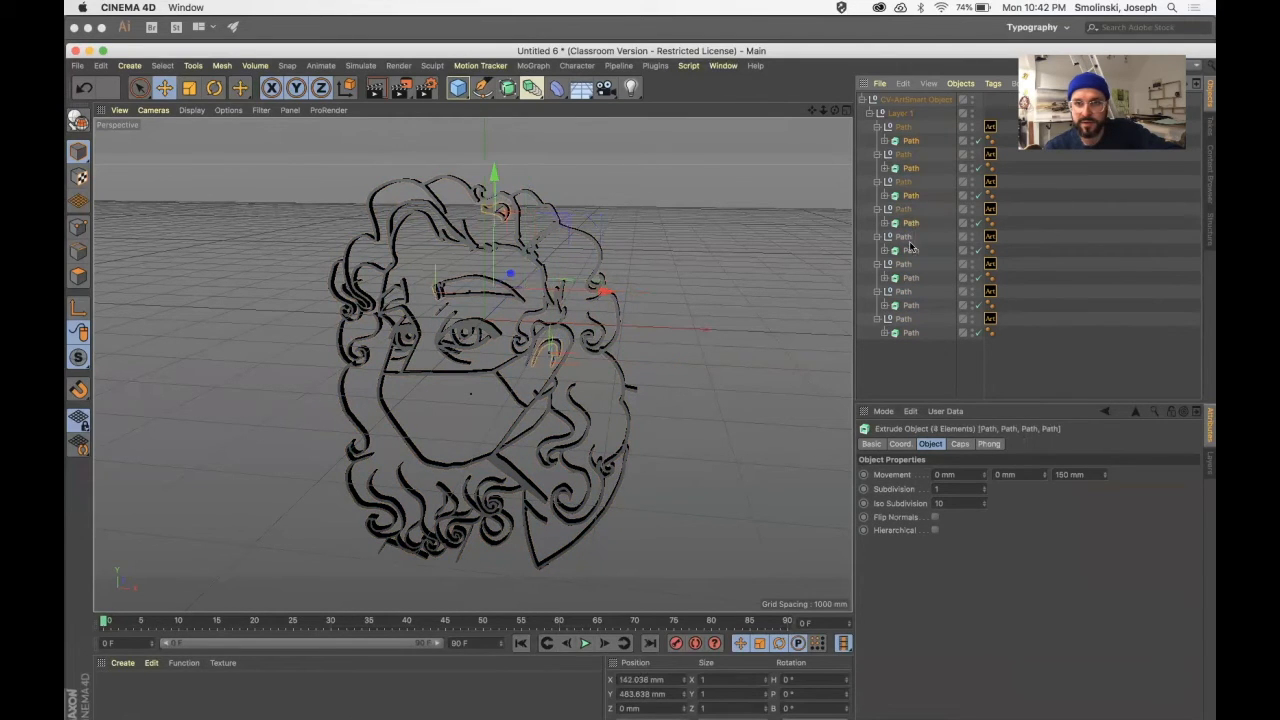
super+click(910, 251)
super+click(915, 278)
super+click(911, 305)
super+click(911, 333)
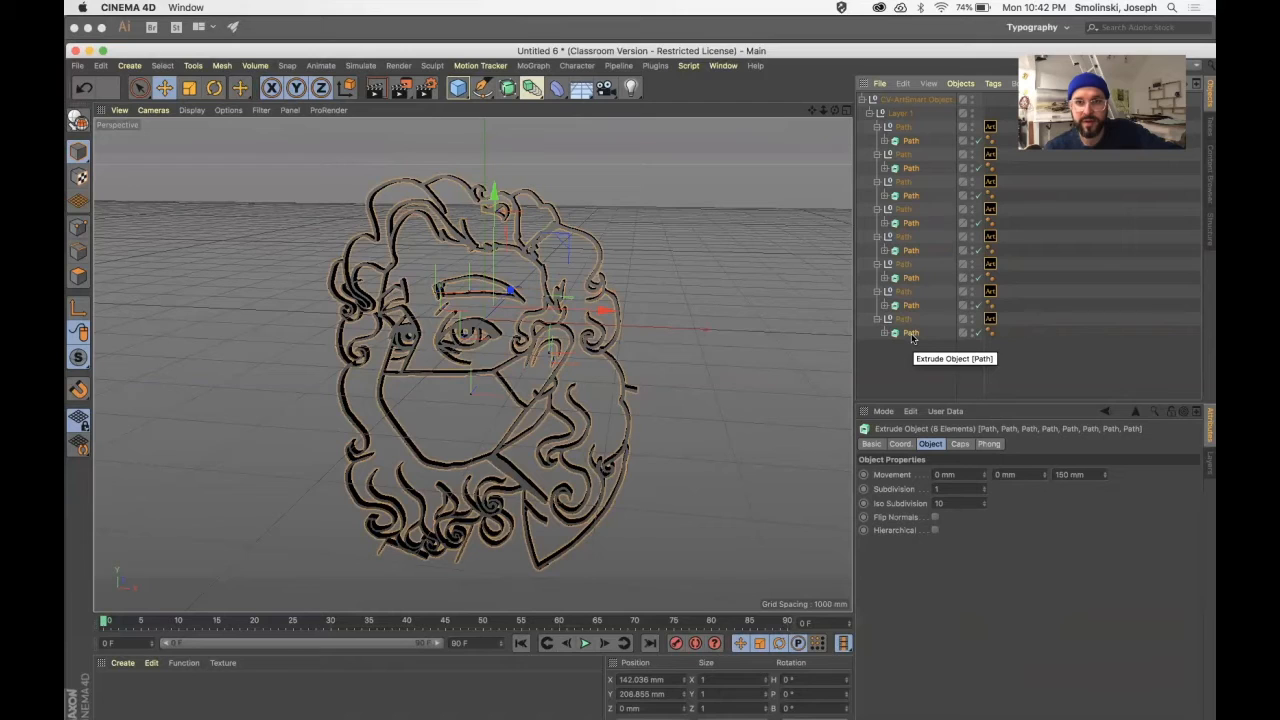
click(221, 66)
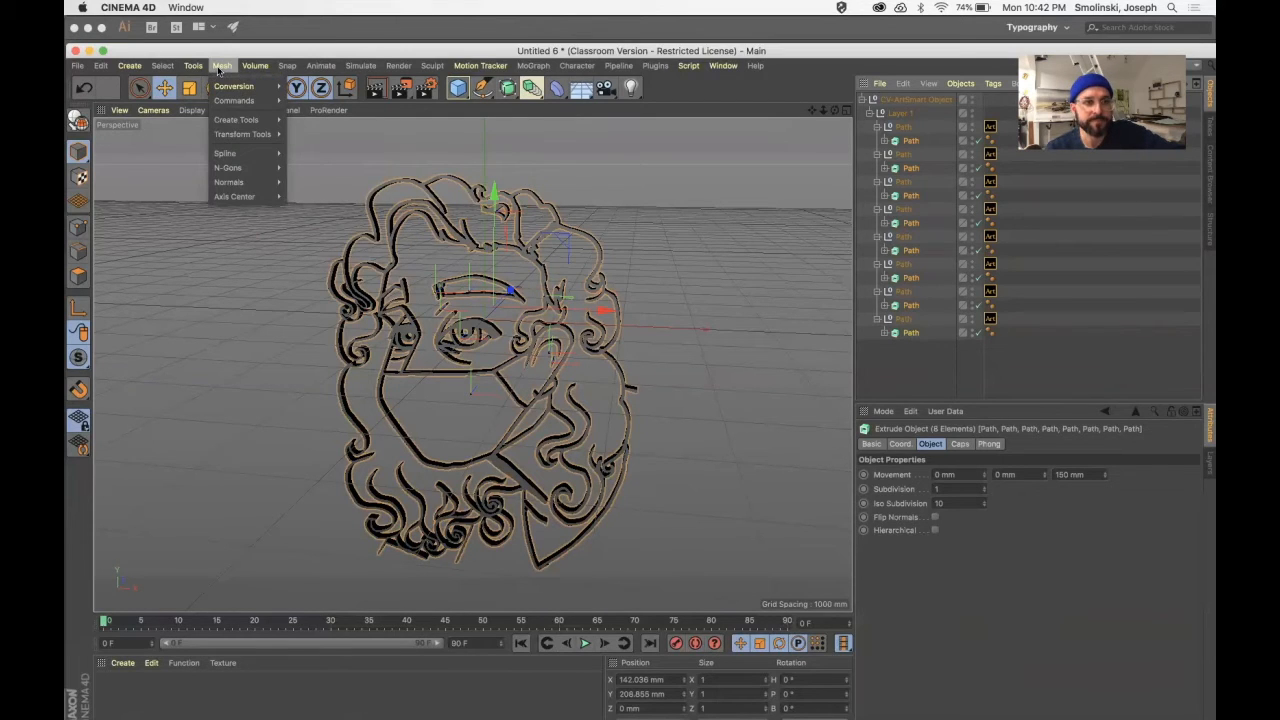
mouse_move(220, 87)
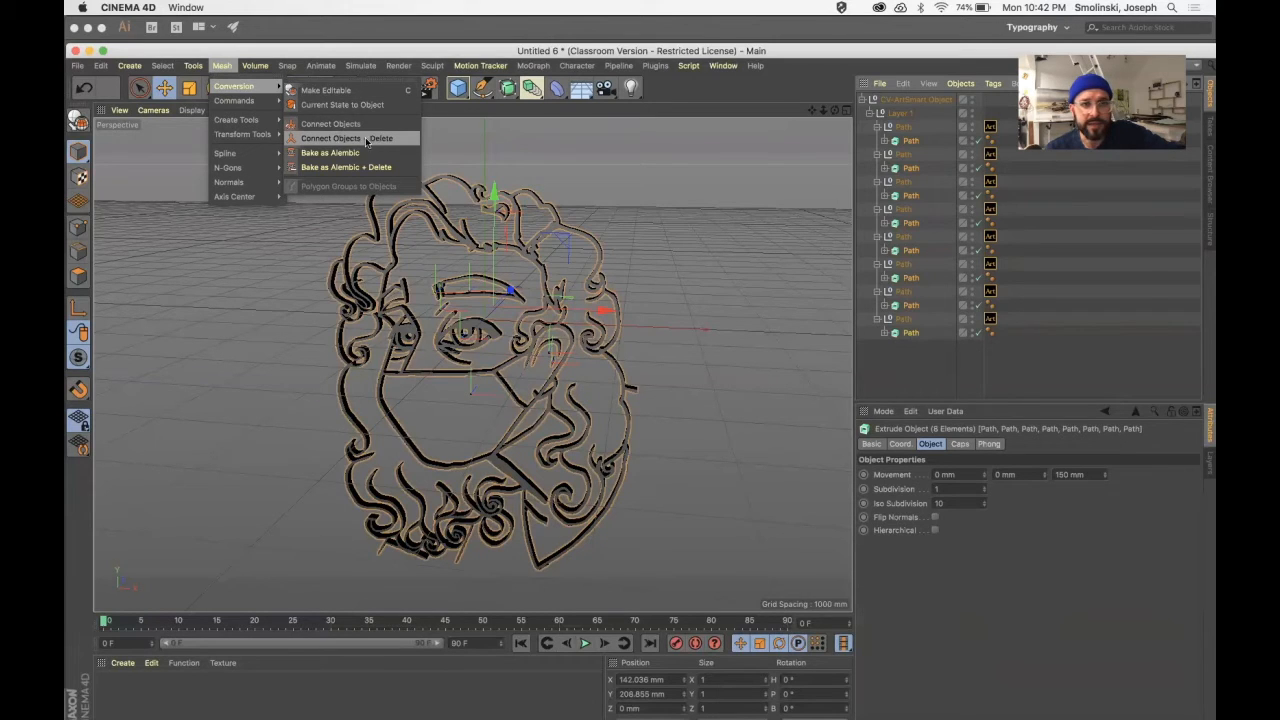
click(372, 139)
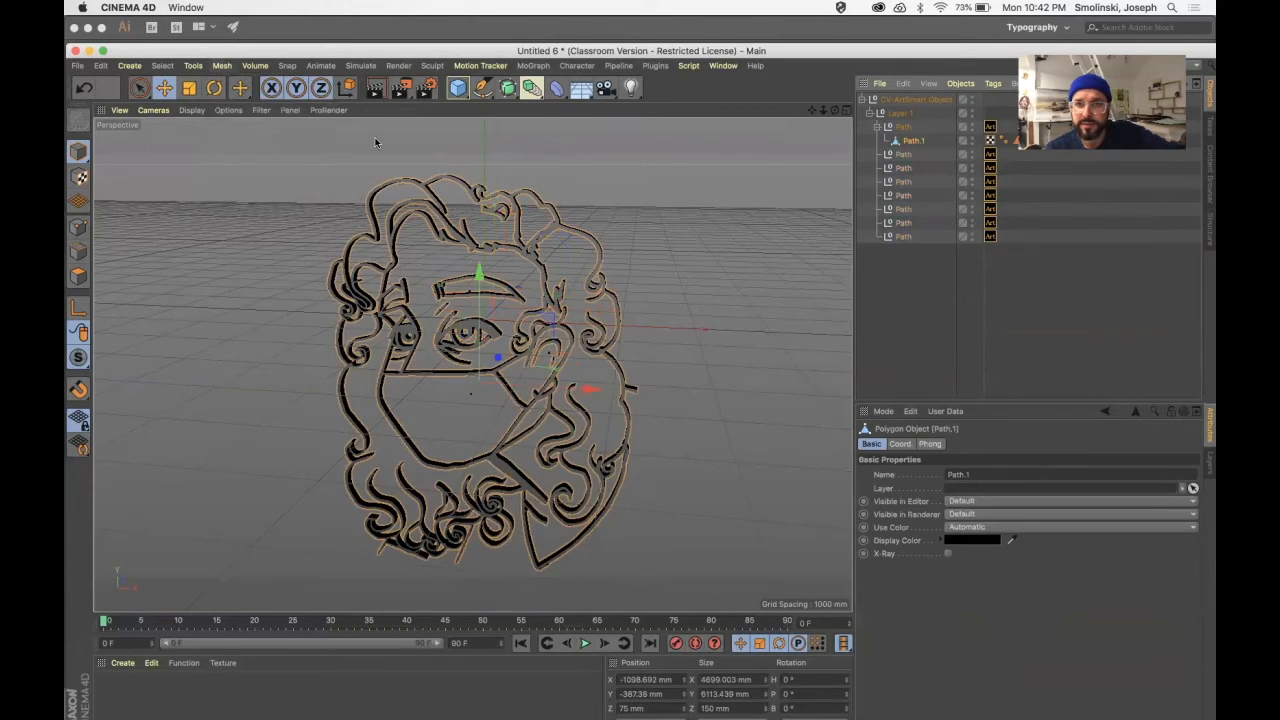
- Move the merged polygon object out of the hierarchy and delete the leftover CV-ArtSmart Object with its empty nulls
drag(897, 145, 882, 272)
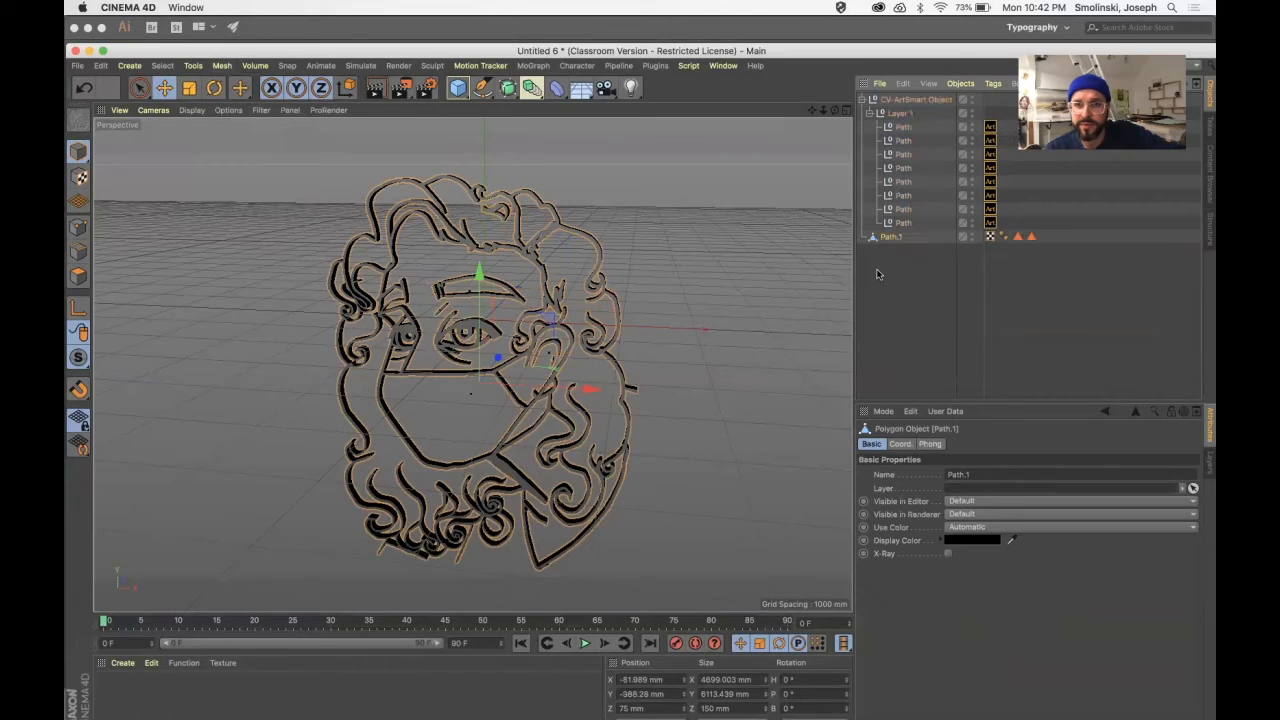
click(899, 223)
click(901, 101)
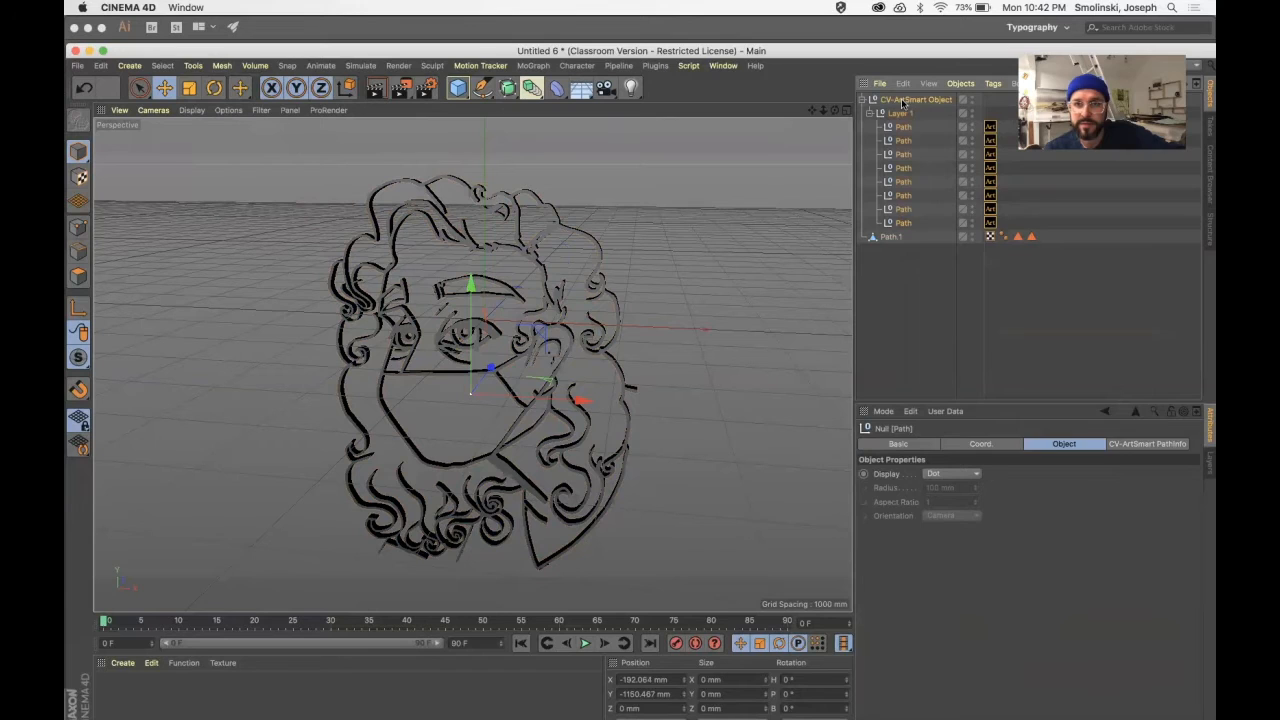
key(Delete)
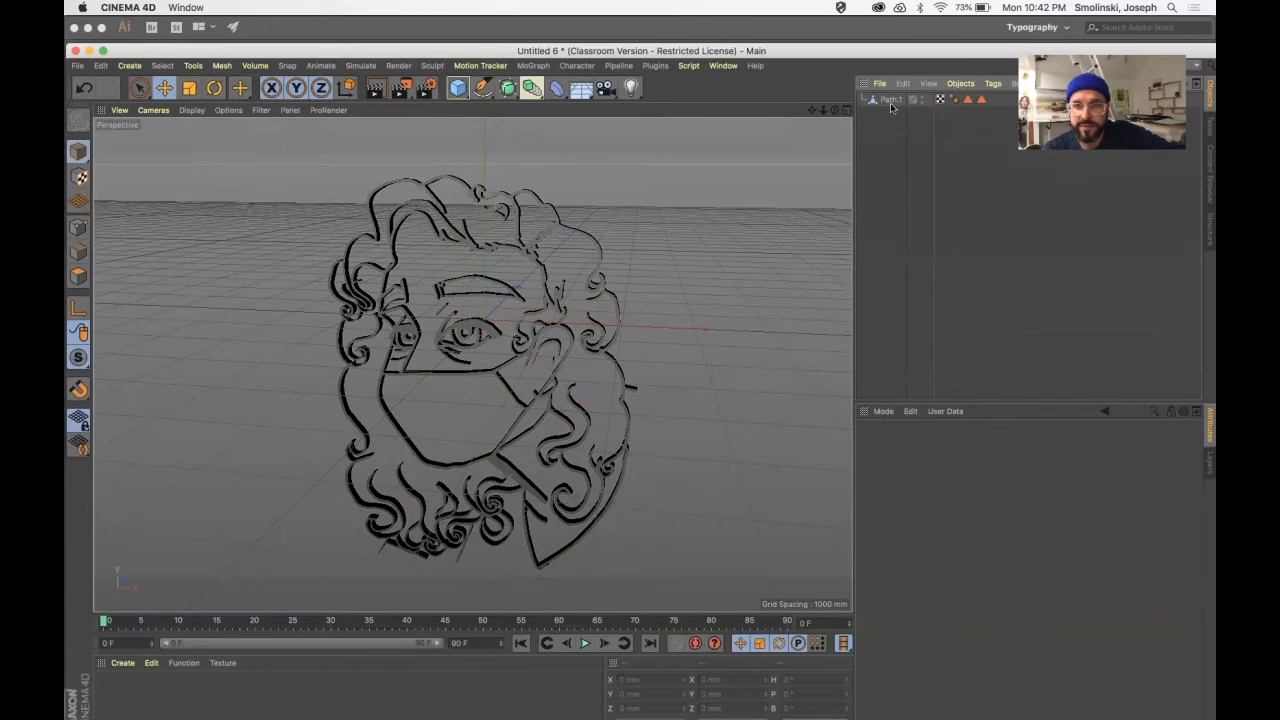
- Rename the merged polygon object as LizDrawing
click(888, 101)
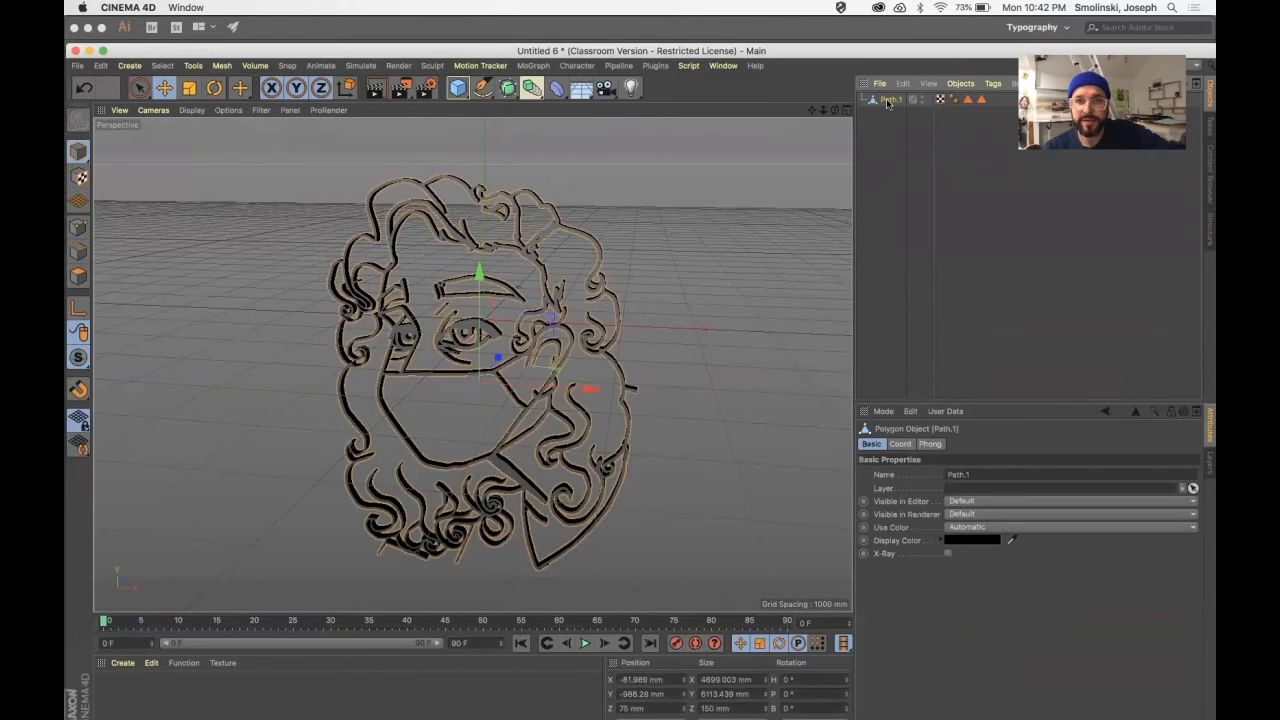
double_click(888, 101)
text(L)
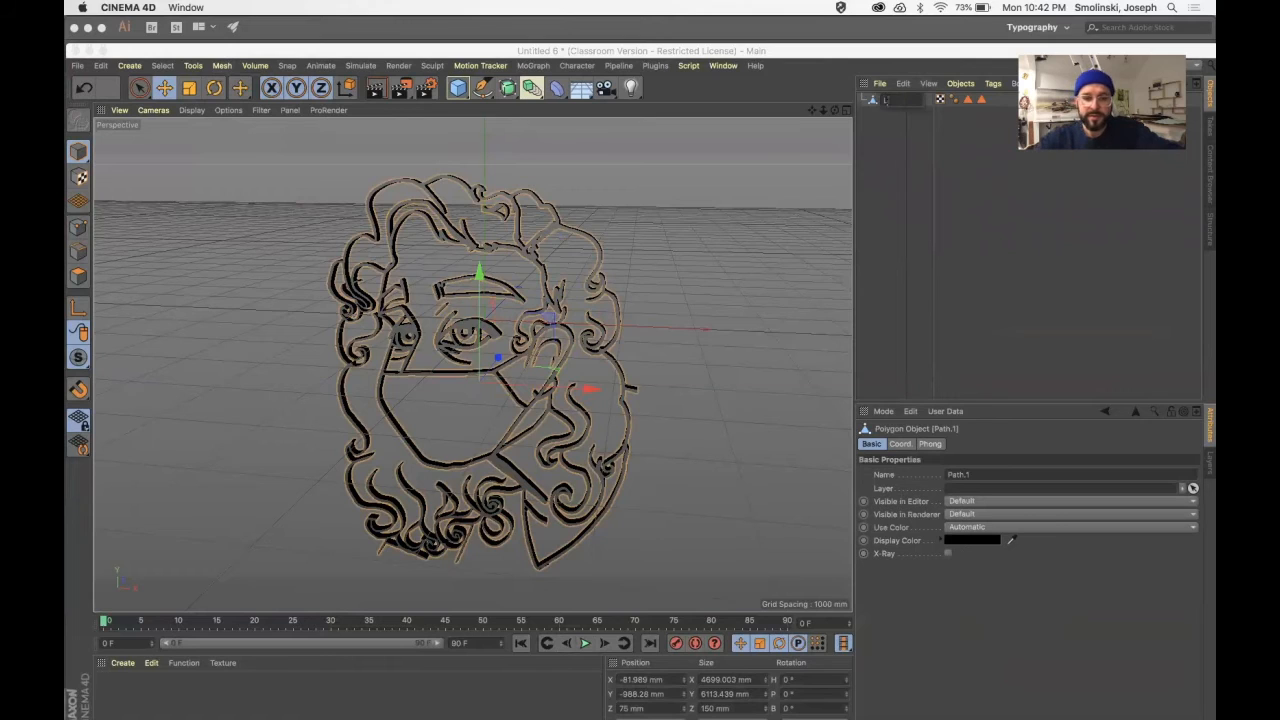
text(izDrawing)
key(Return)
click(897, 145)
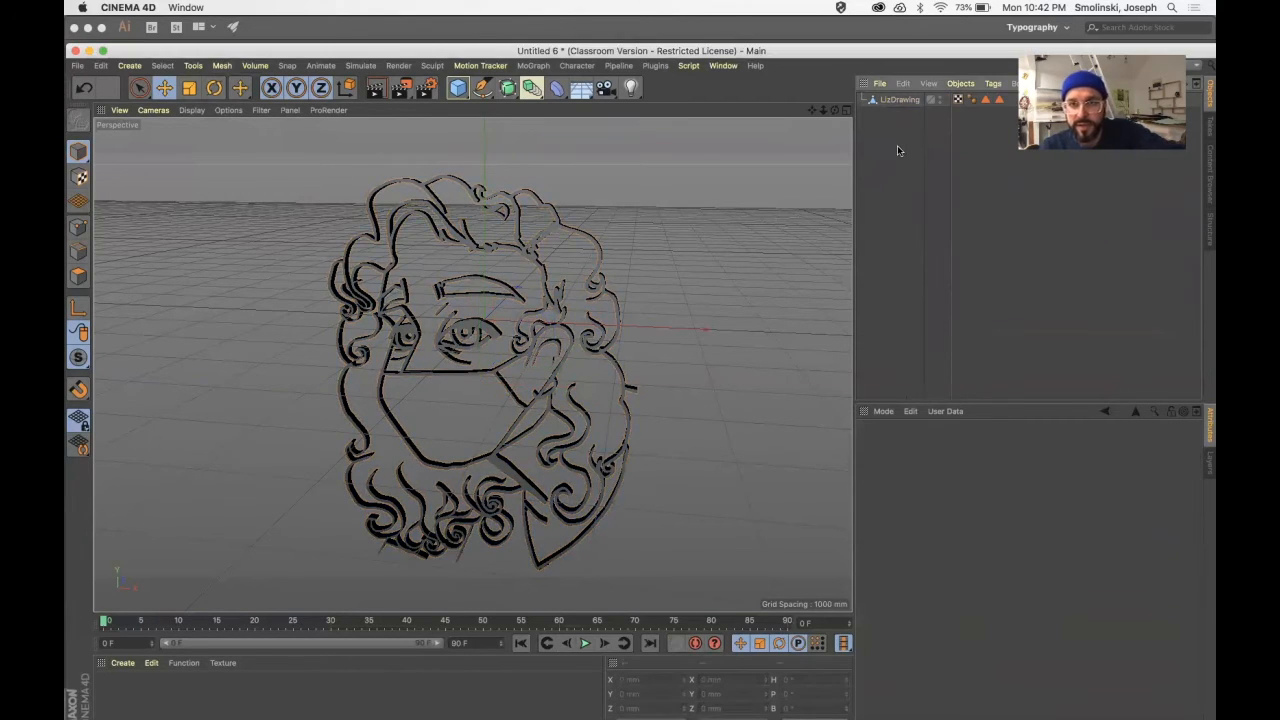
- Rotate LizDrawing to a pitch of -90° so that it lies flat, parallel to the ground plane
click(898, 99)
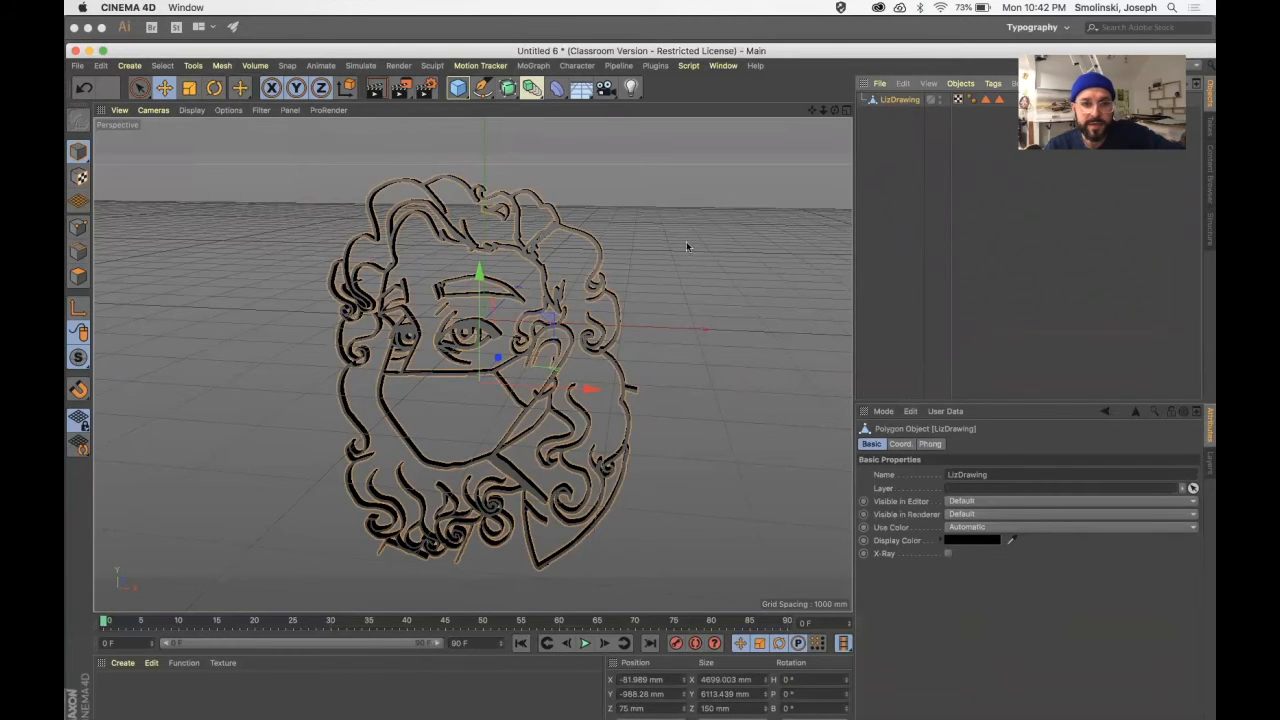
drag(835, 113, 825, 152)
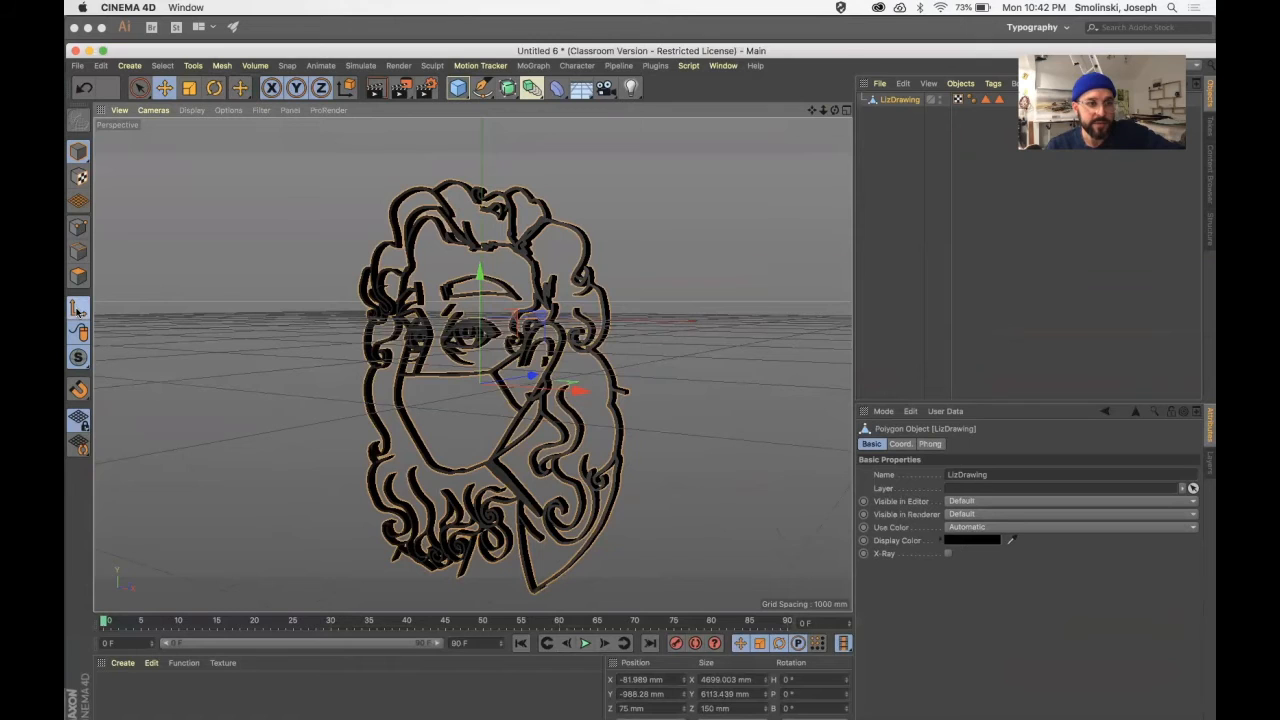
key(r)
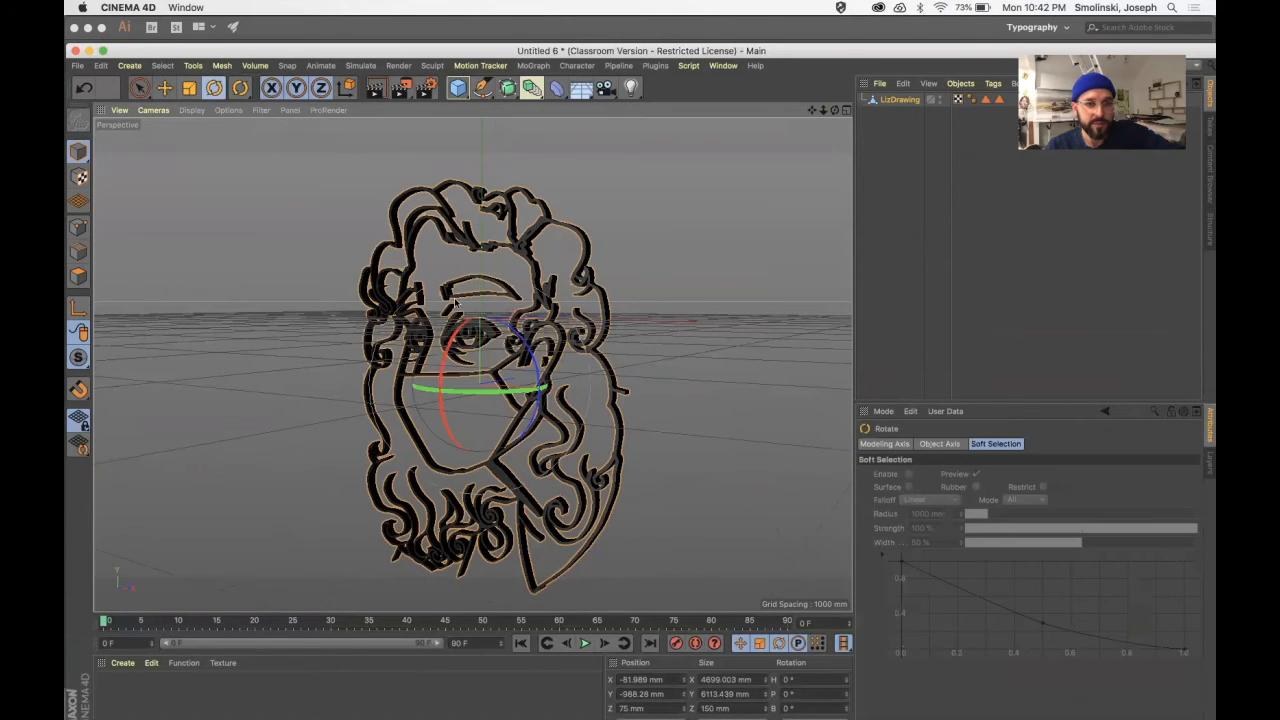
drag(445, 358, 485, 297)
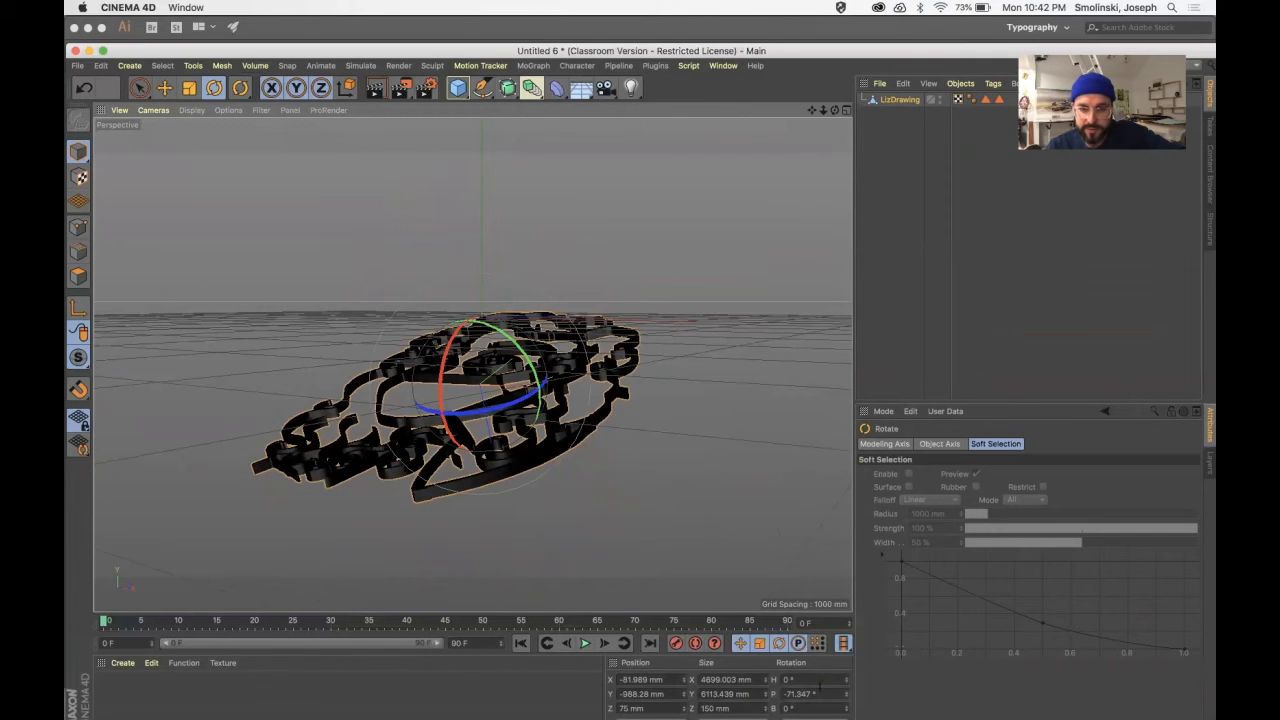
double_click(815, 694)
text(-90)
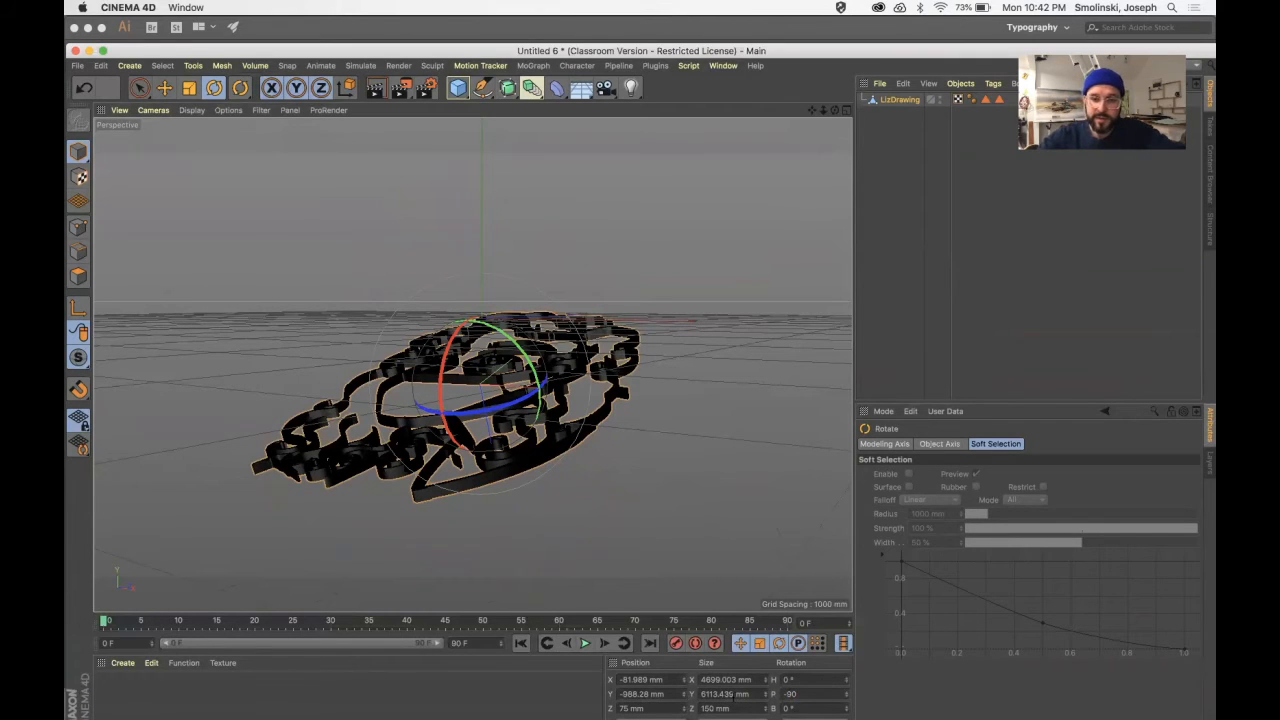
key(Return)
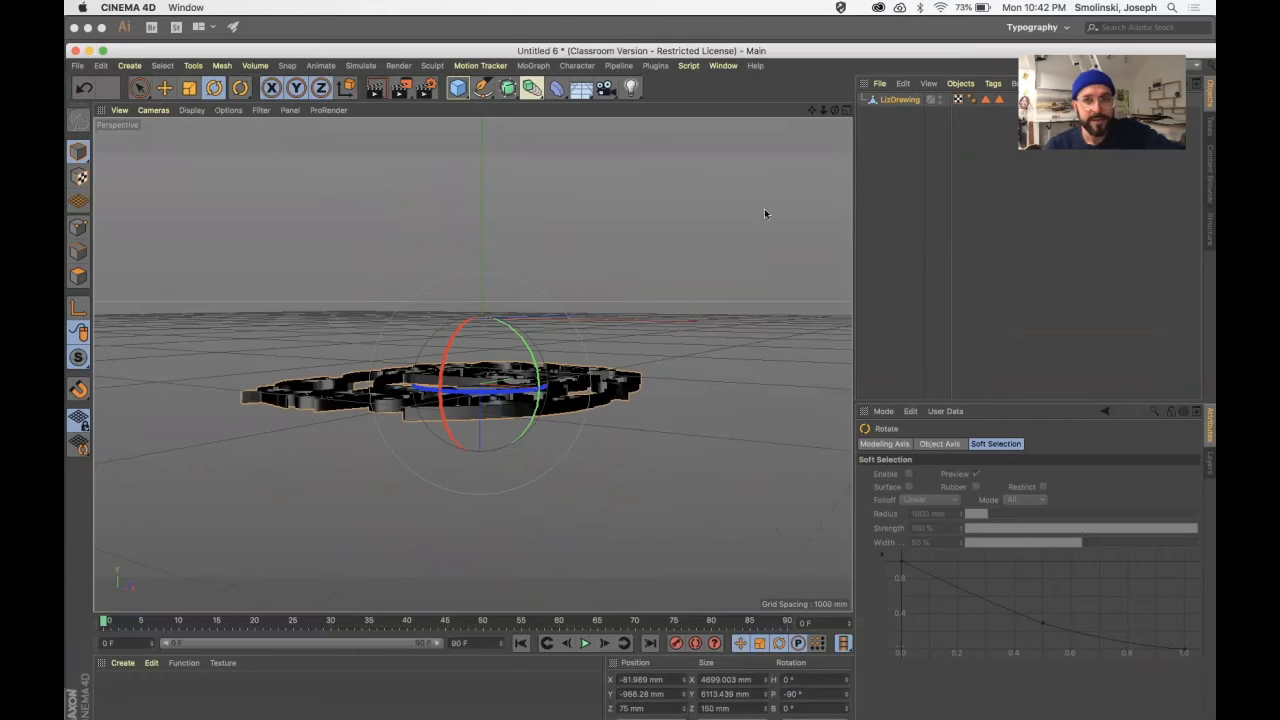
- Reset only LizDrawing's axis to a pitch of 0° with axis editing enabled, then leave axis editing with the Move tool active
drag(835, 111, 850, 140)
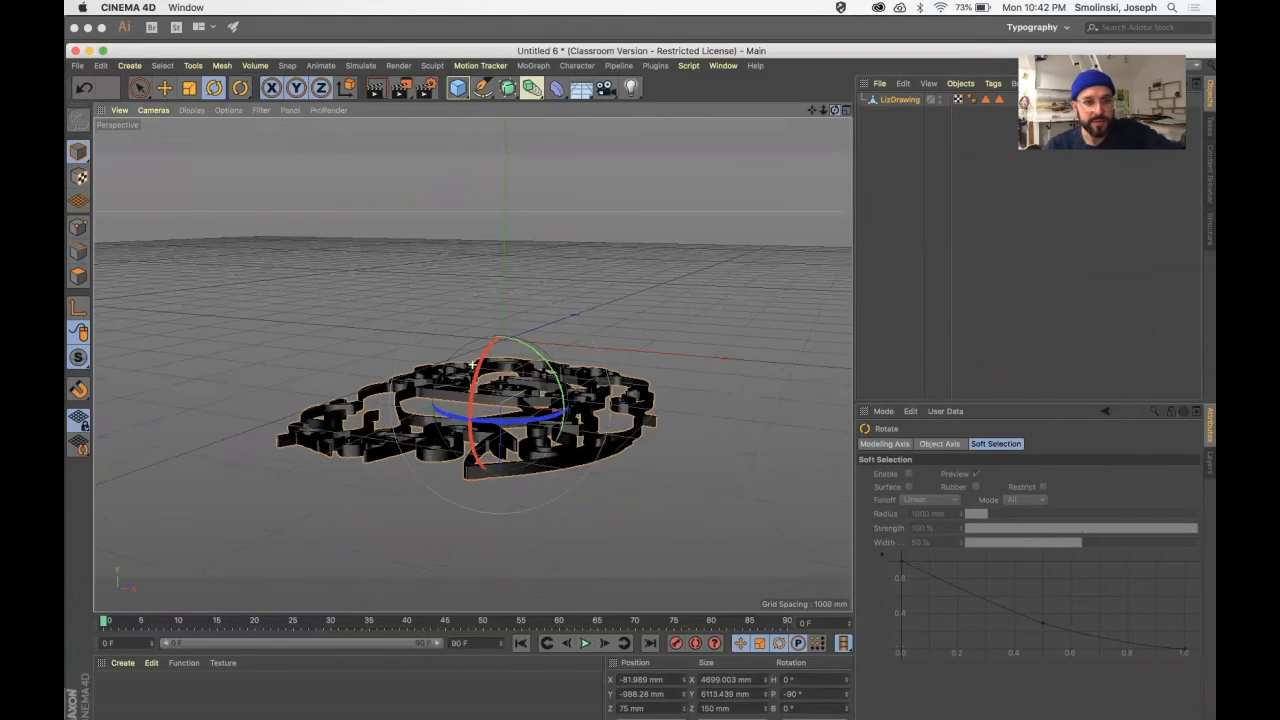
click(78, 312)
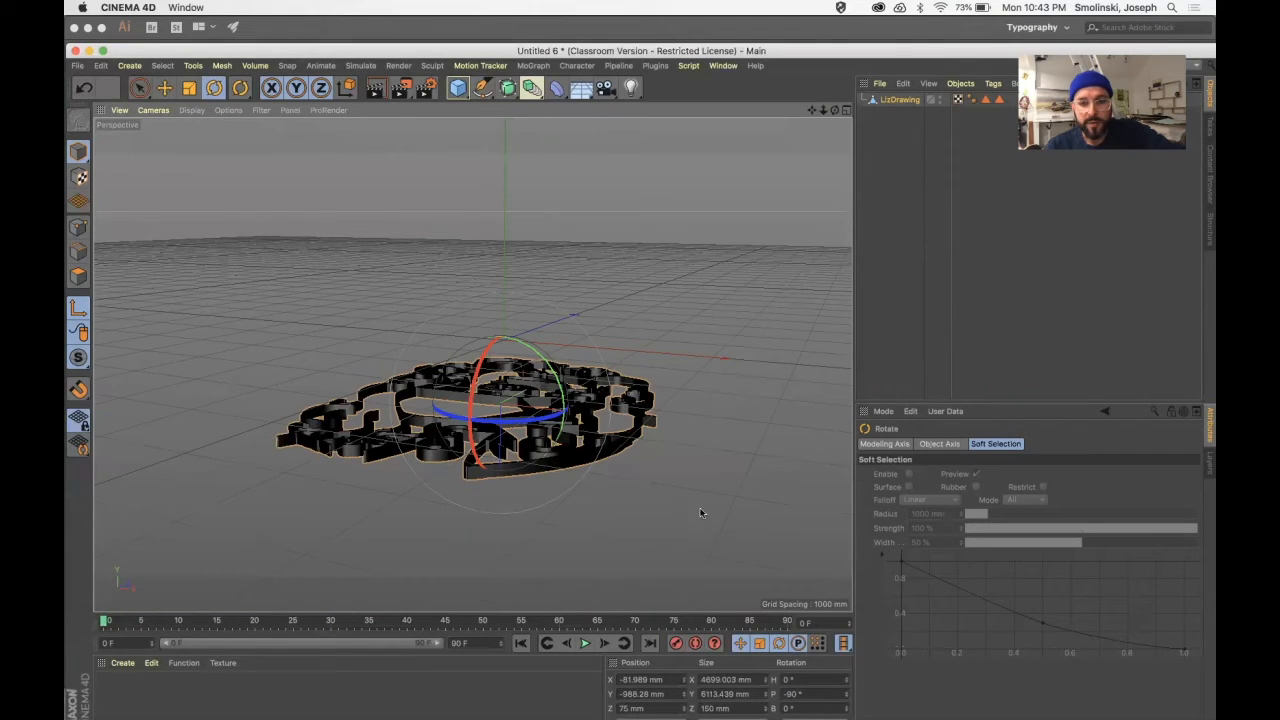
double_click(800, 694)
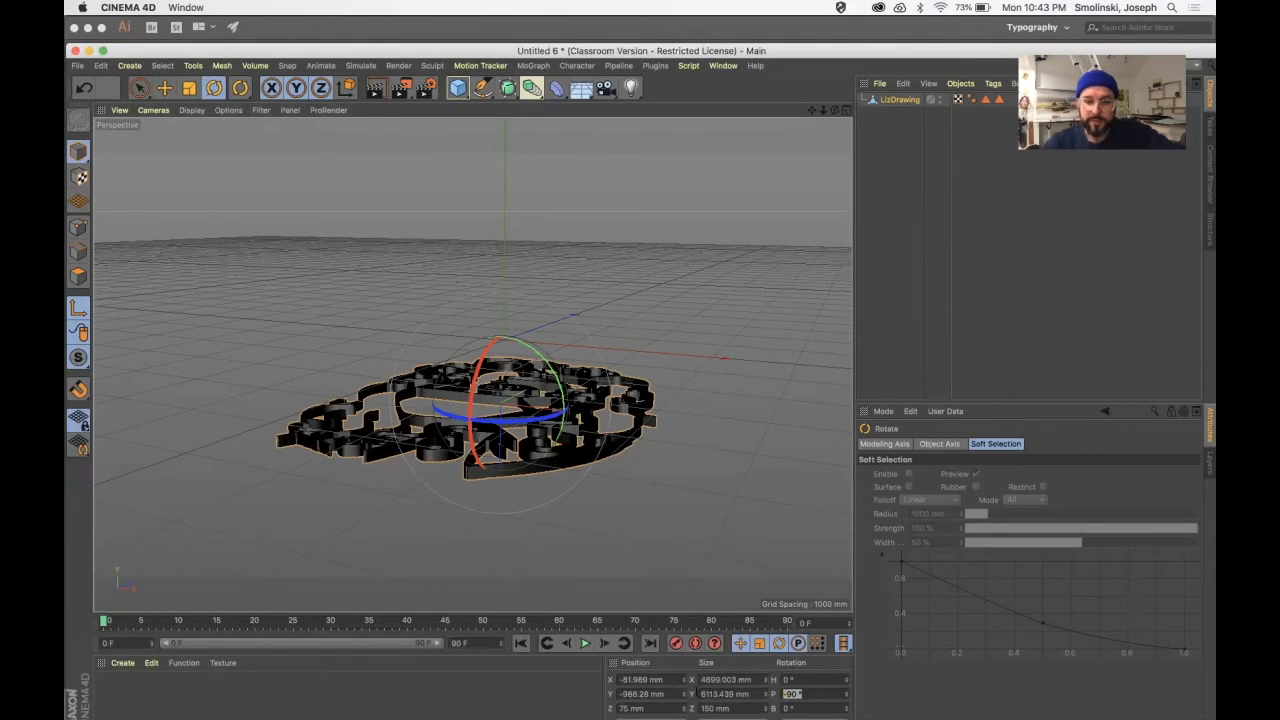
text(0)
key(Return)
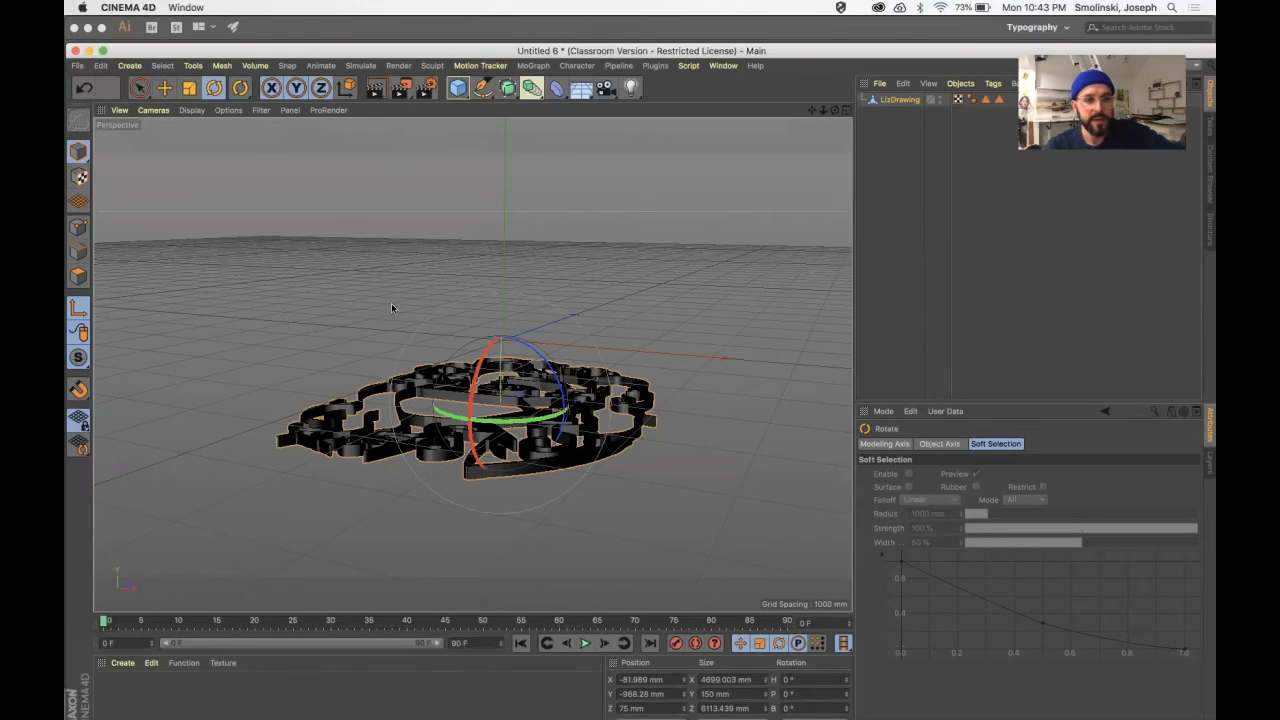
click(164, 88)
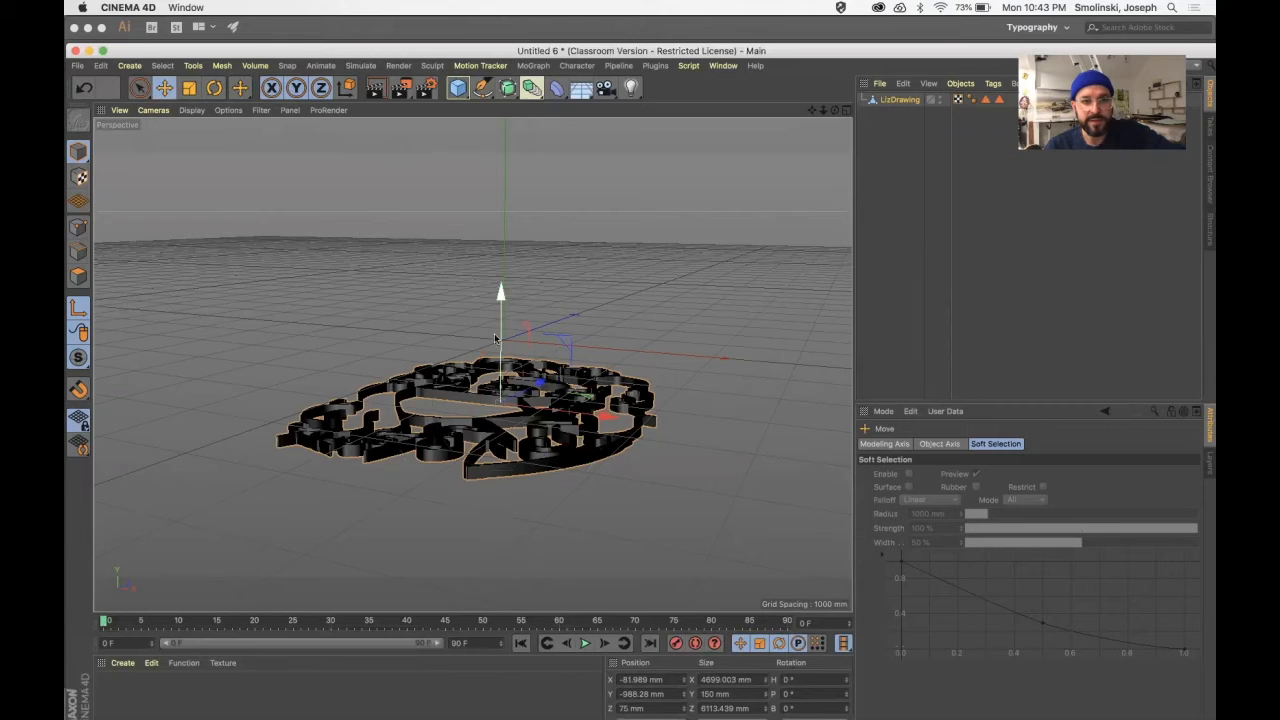
click(79, 312)
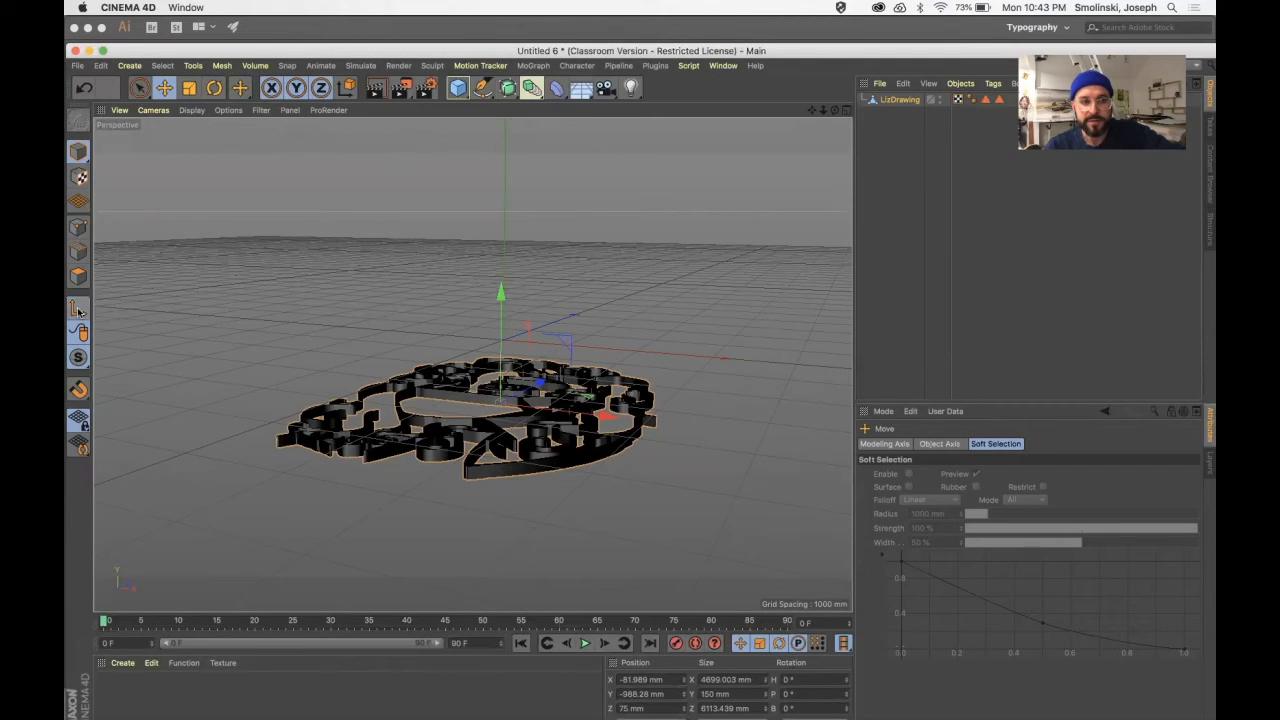
- Raise LizDrawing along Y in the front view to about 78 mm so its underside sits at the ground plane
click(847, 111)
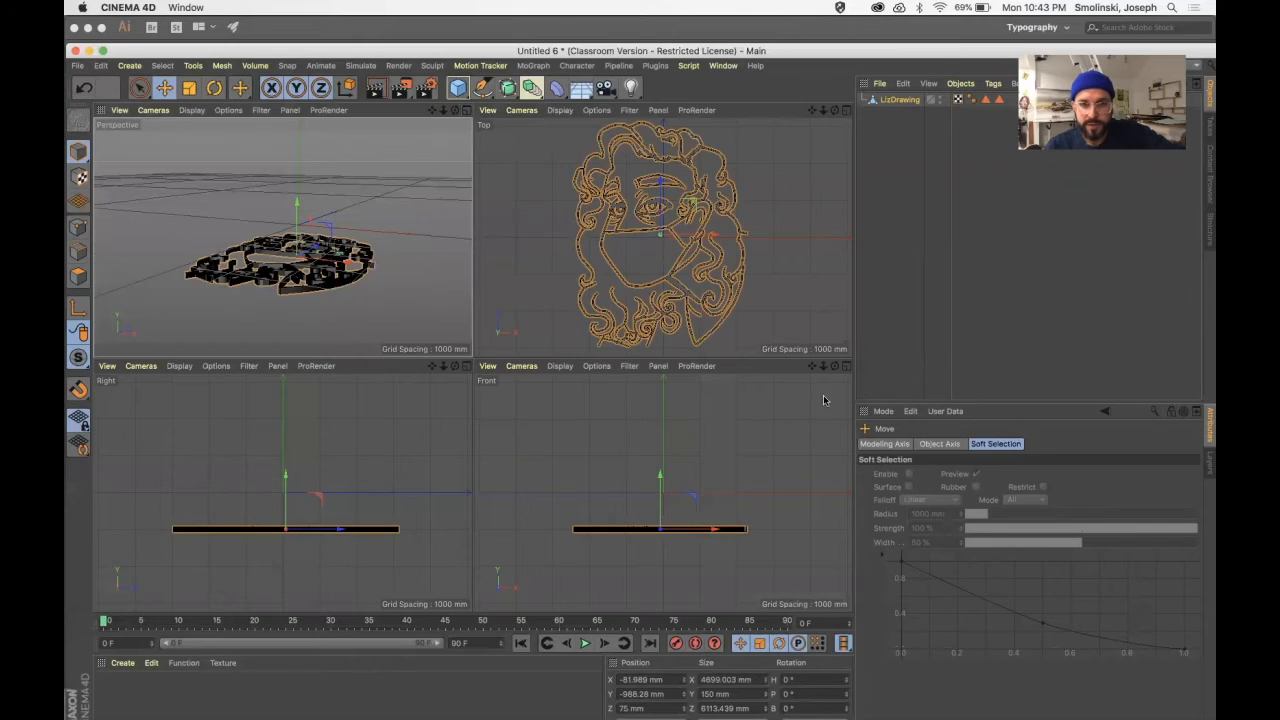
drag(824, 370, 816, 372)
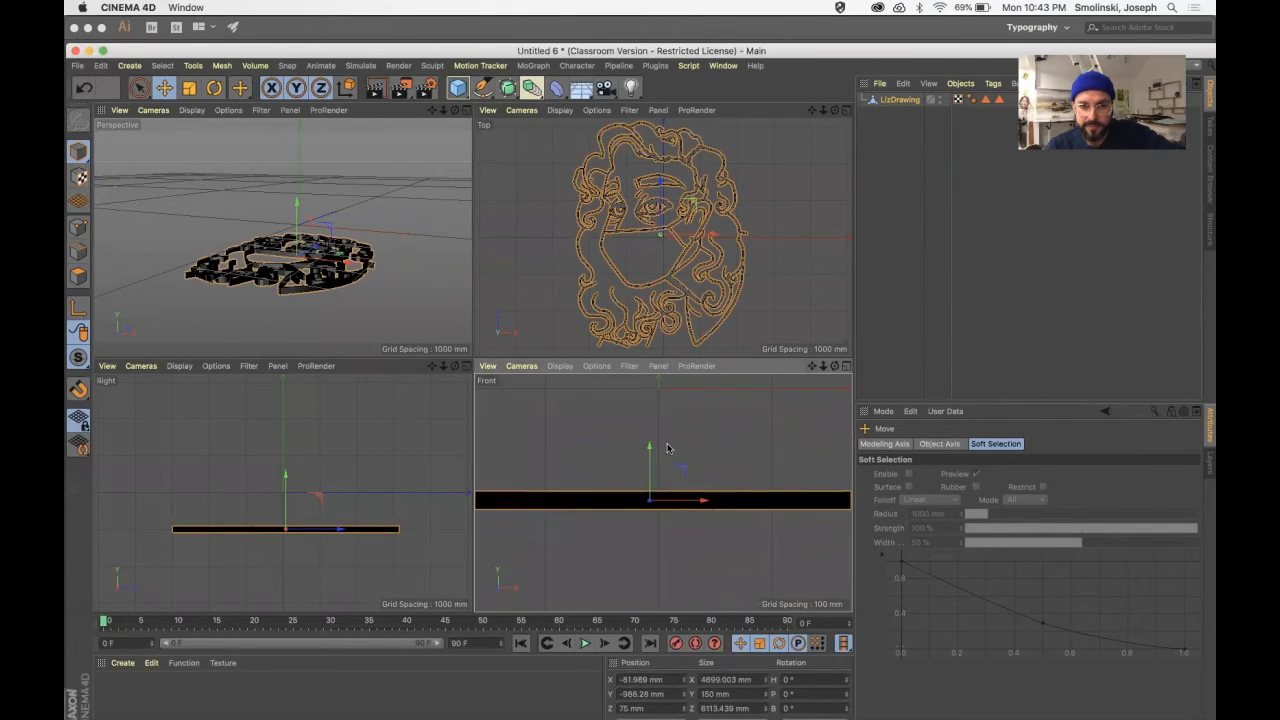
drag(648, 448, 648, 331)
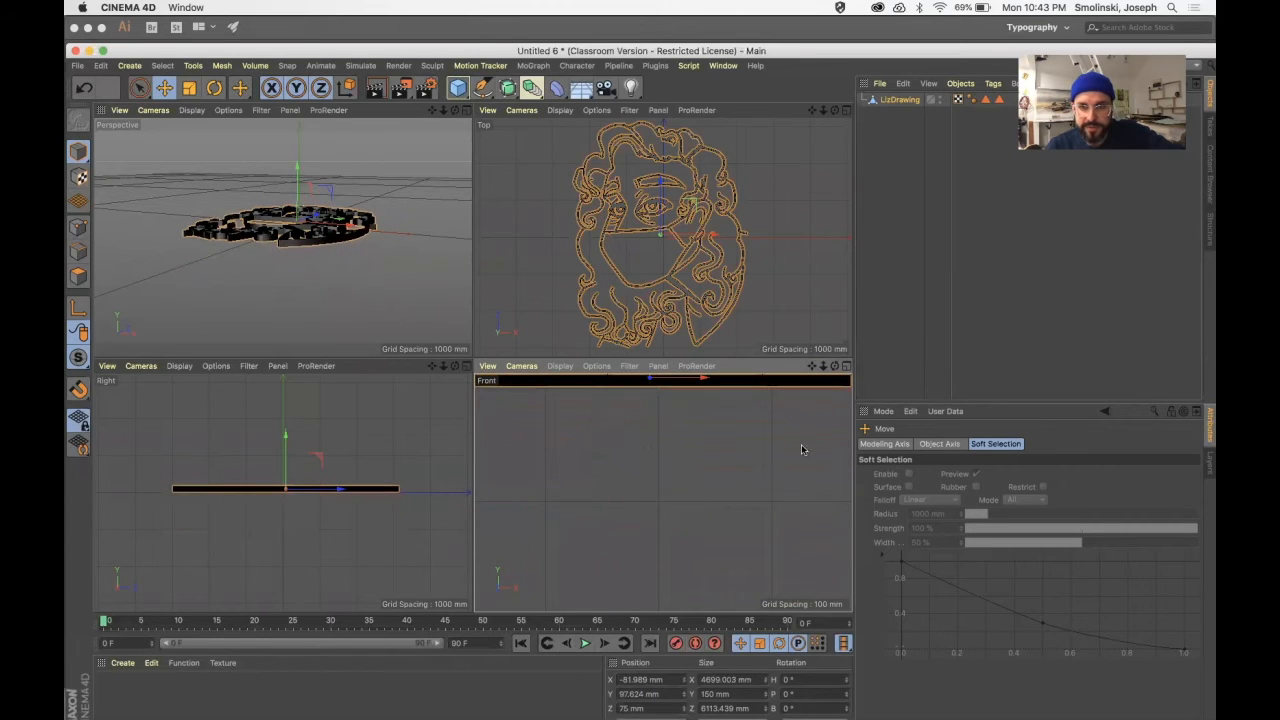
click(846, 367)
drag(812, 114, 795, 345)
drag(823, 112, 823, 114)
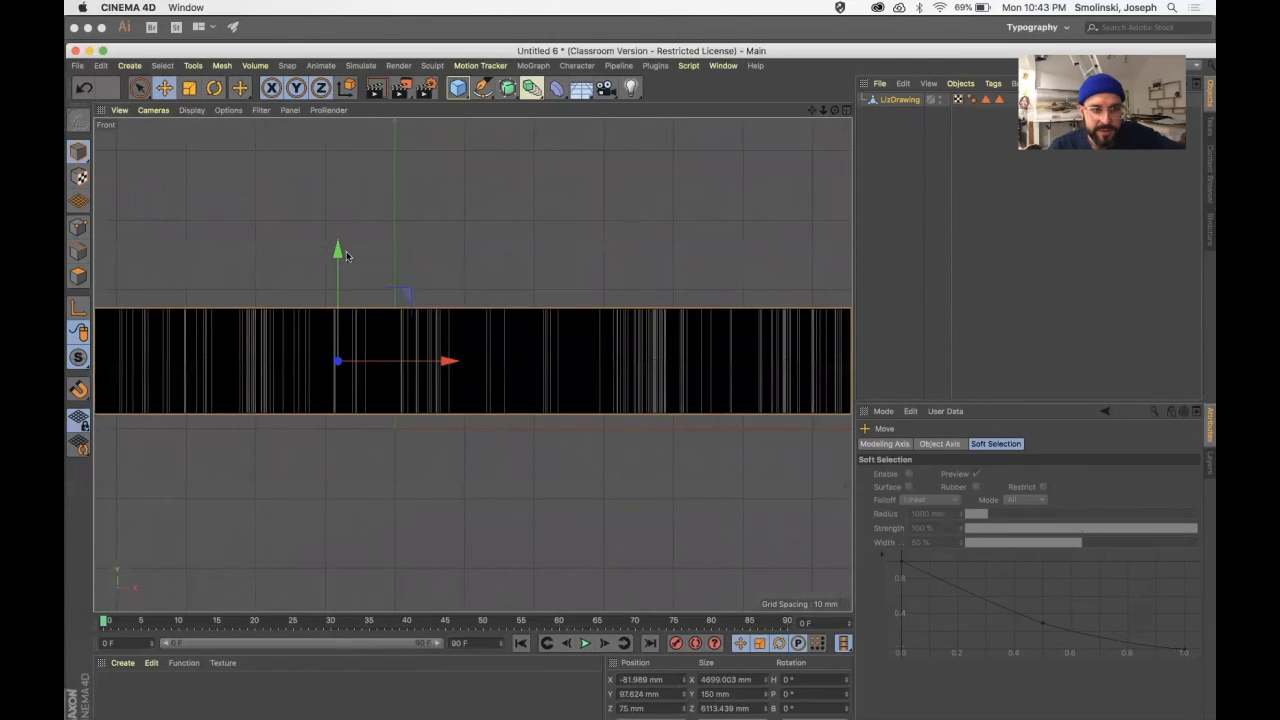
drag(338, 252, 336, 266)
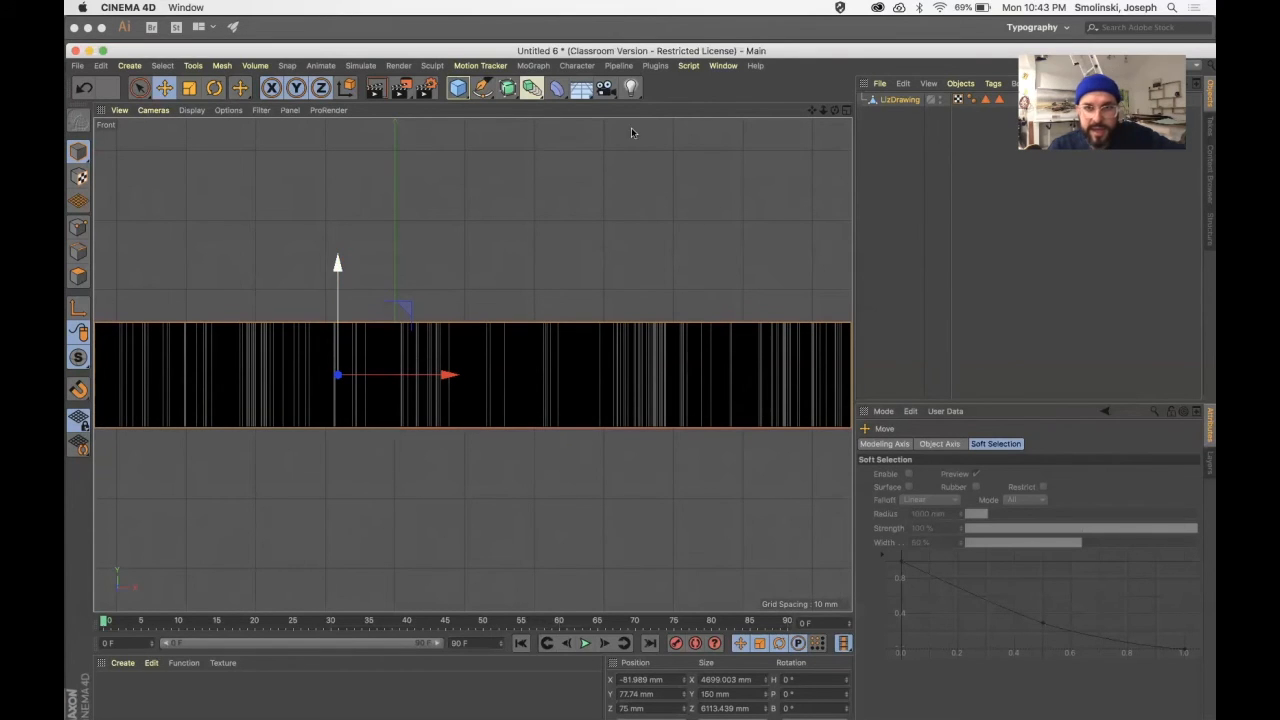
click(845, 112)
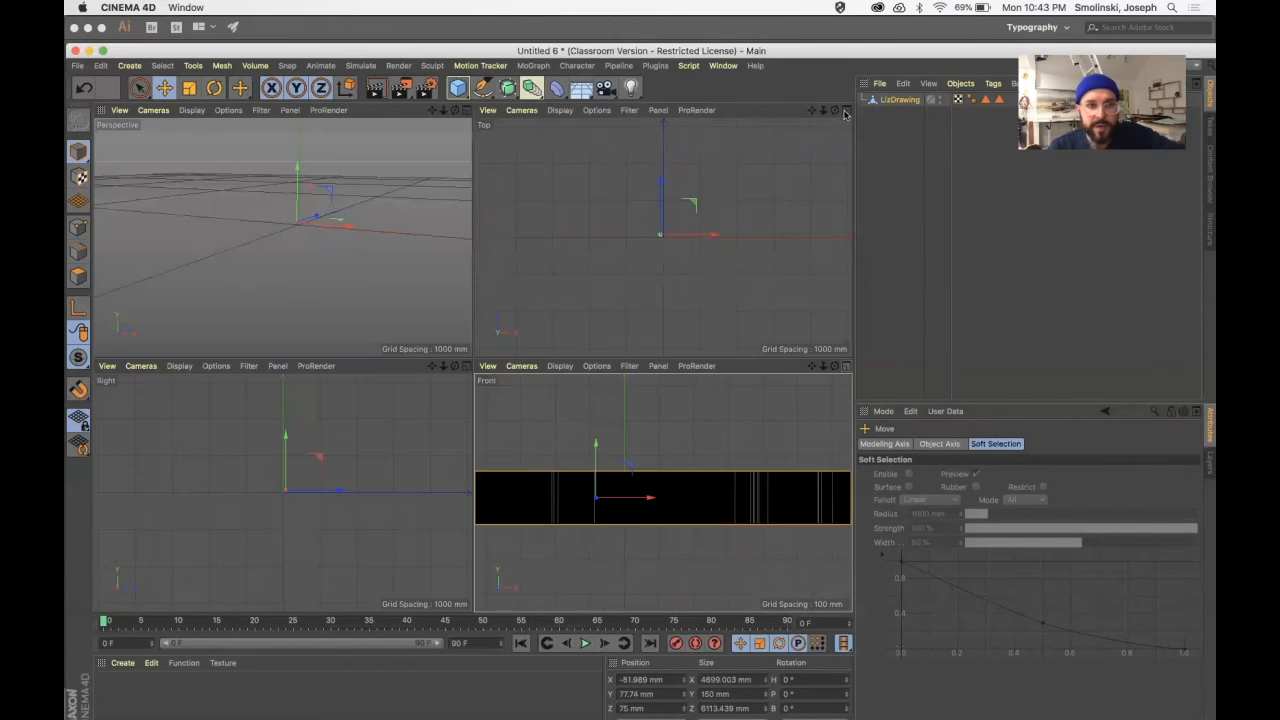
click(466, 112)
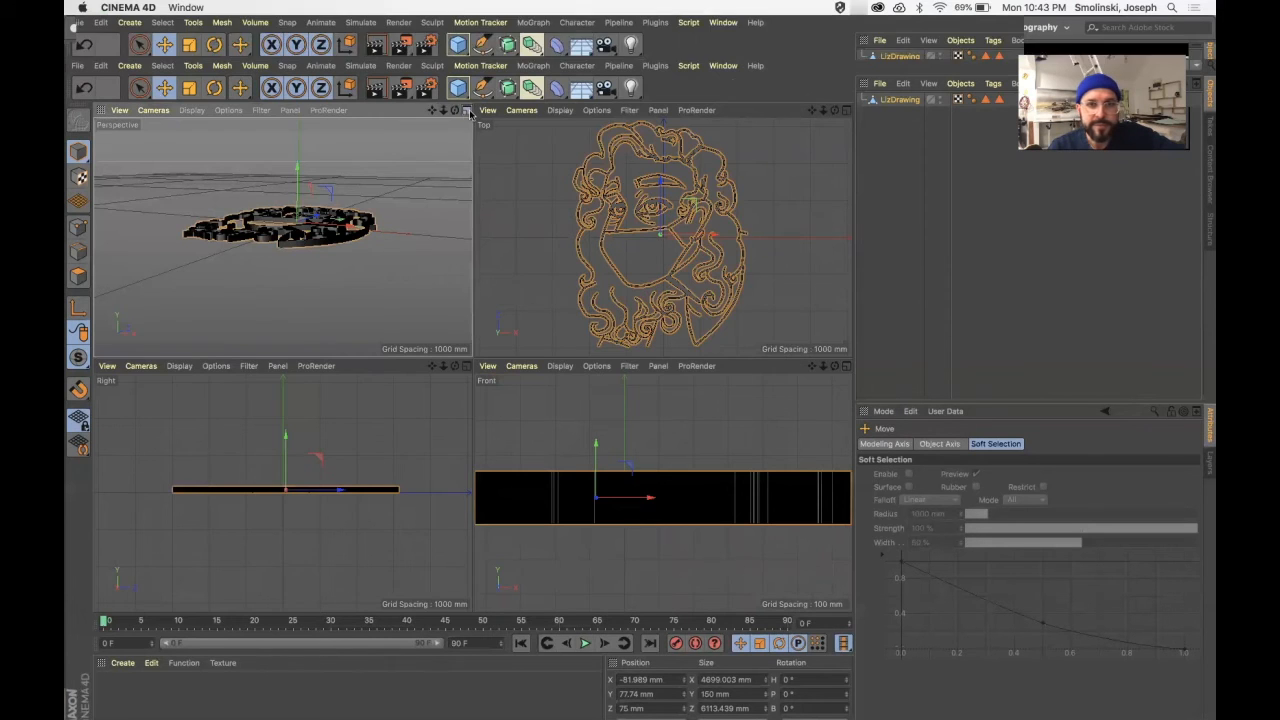
mouse_move(835, 111)
mouse_down()
mouse_move(830, 200)
mouse_move(830, 111)
mouse_move(846, 126)
mouse_move(817, 155)
mouse_move(830, 112)
mouse_up()
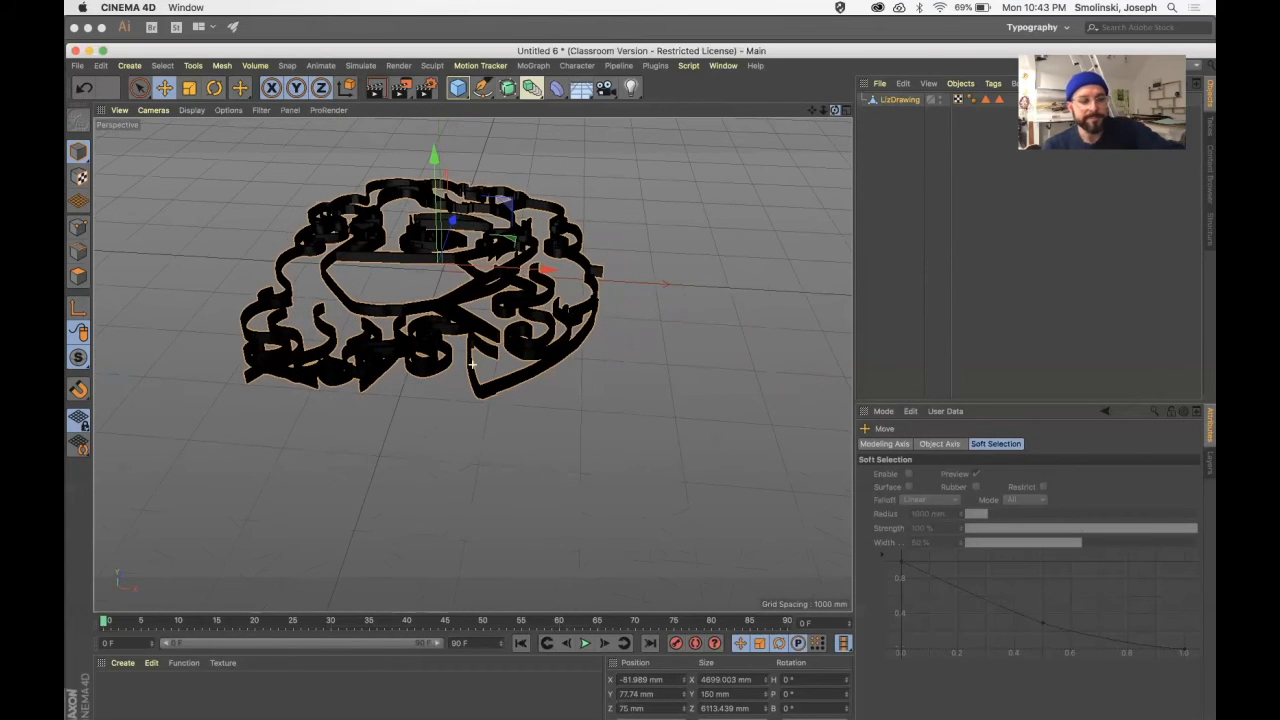
- Start an STL export of the scene and choose the Liz folder inside 2020 as its destination
click(77, 65)
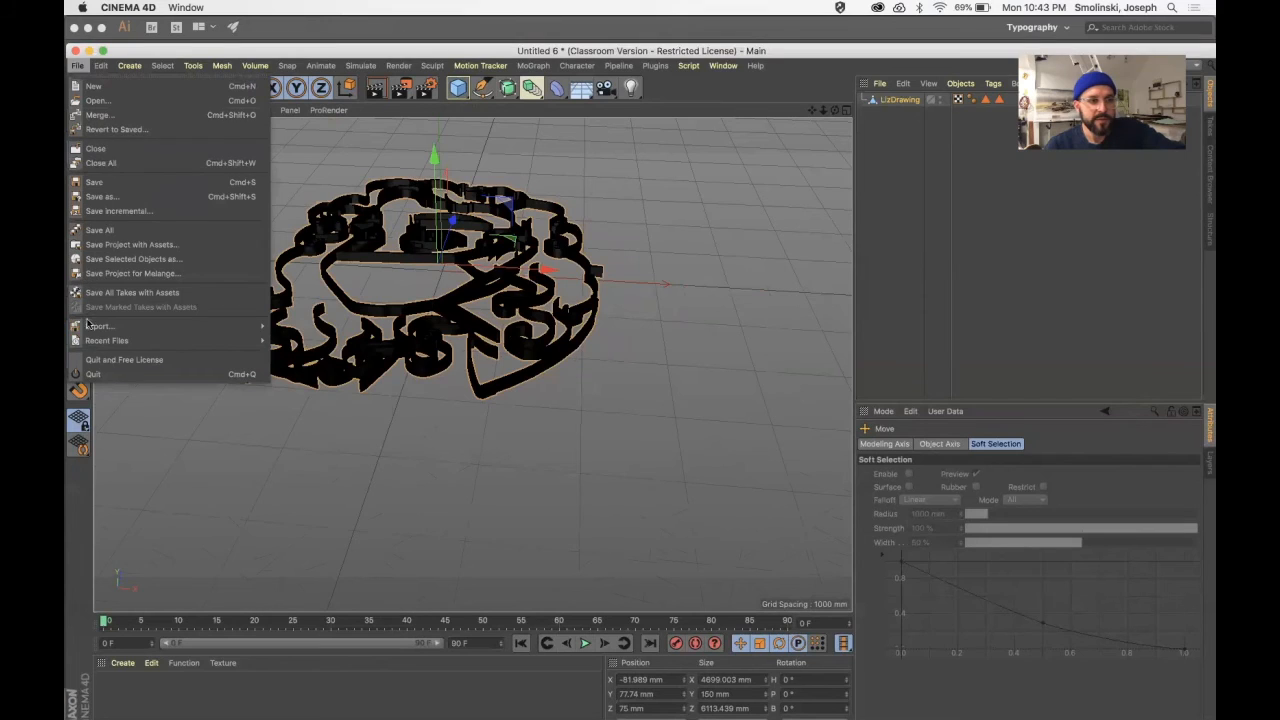
mouse_move(92, 326)
click(289, 470)
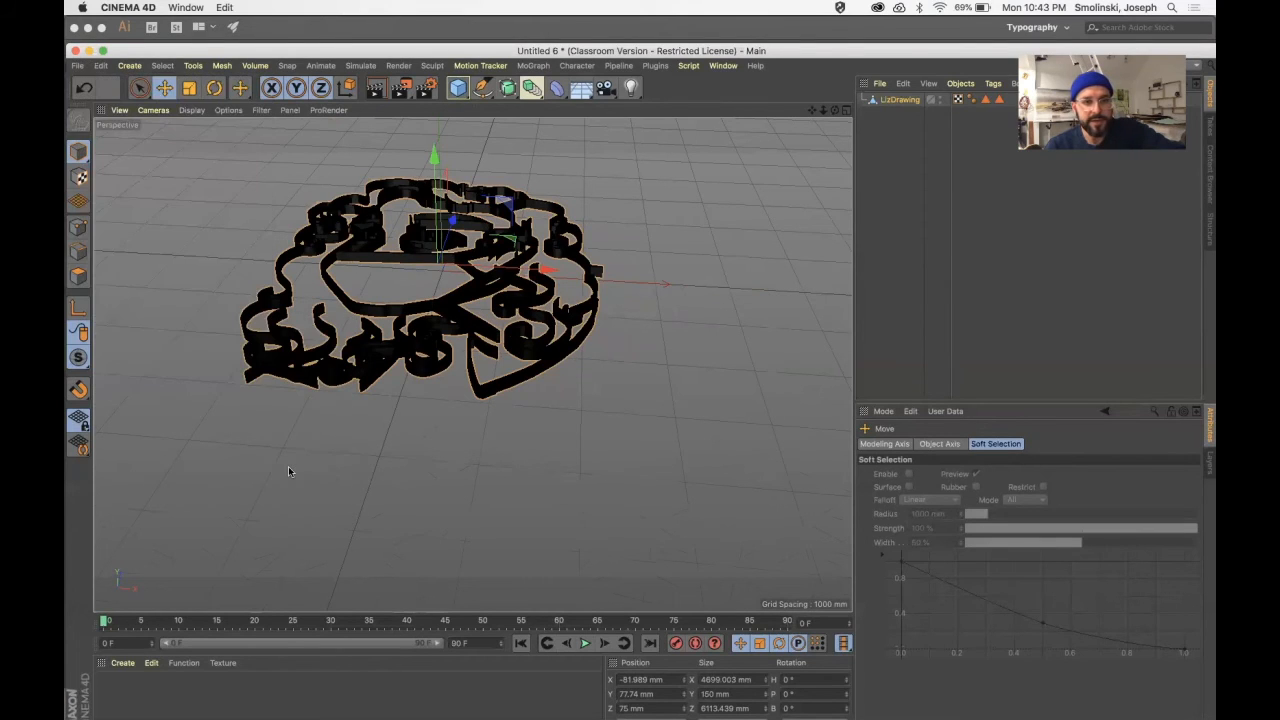
click(637, 193)
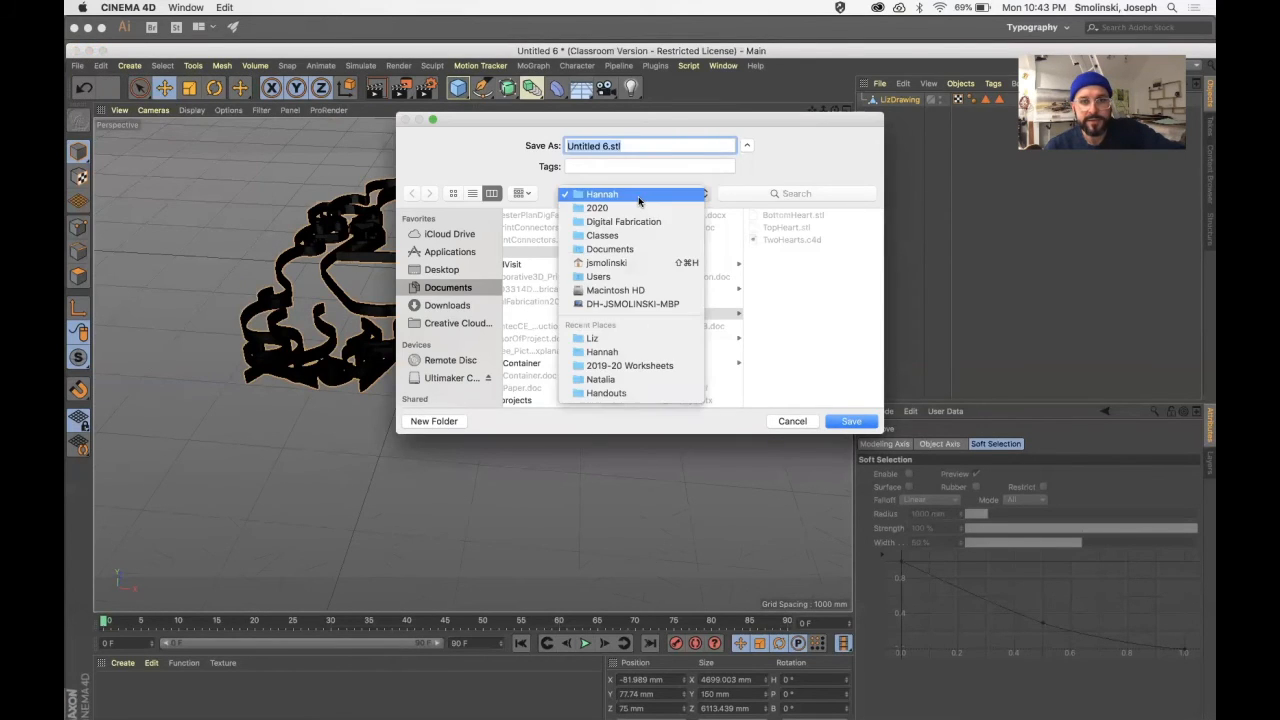
click(625, 210)
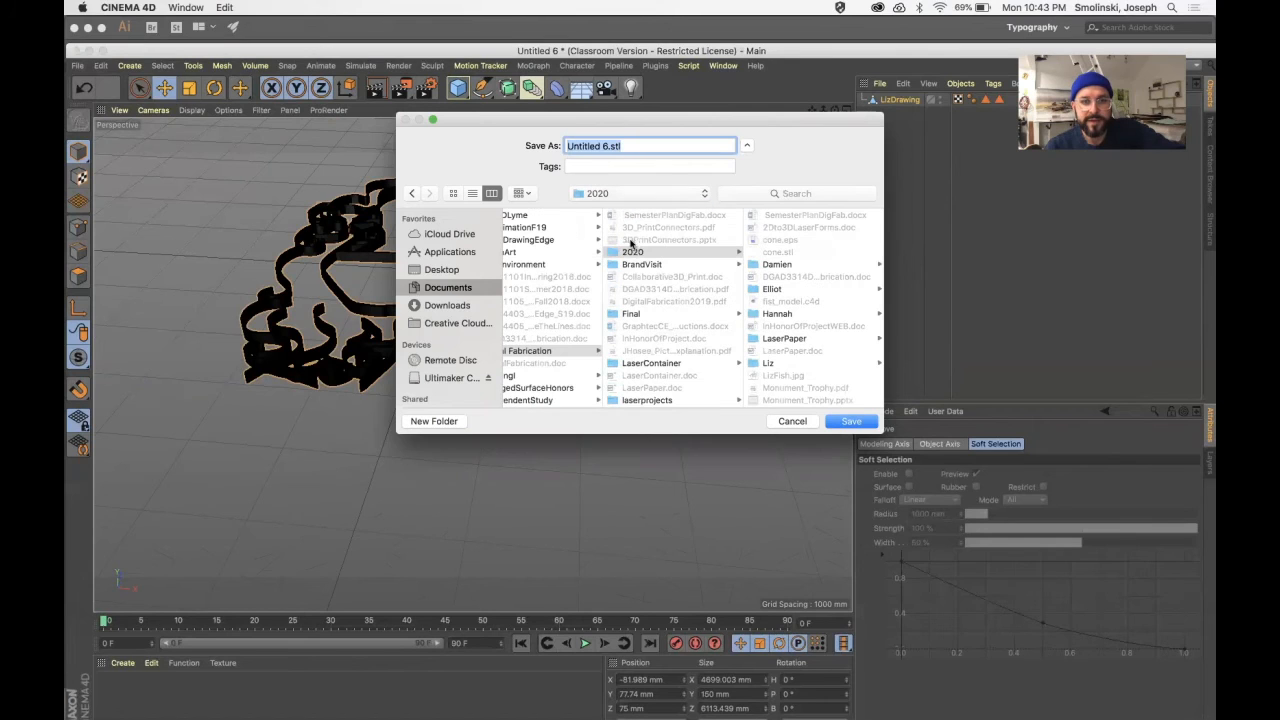
click(775, 365)
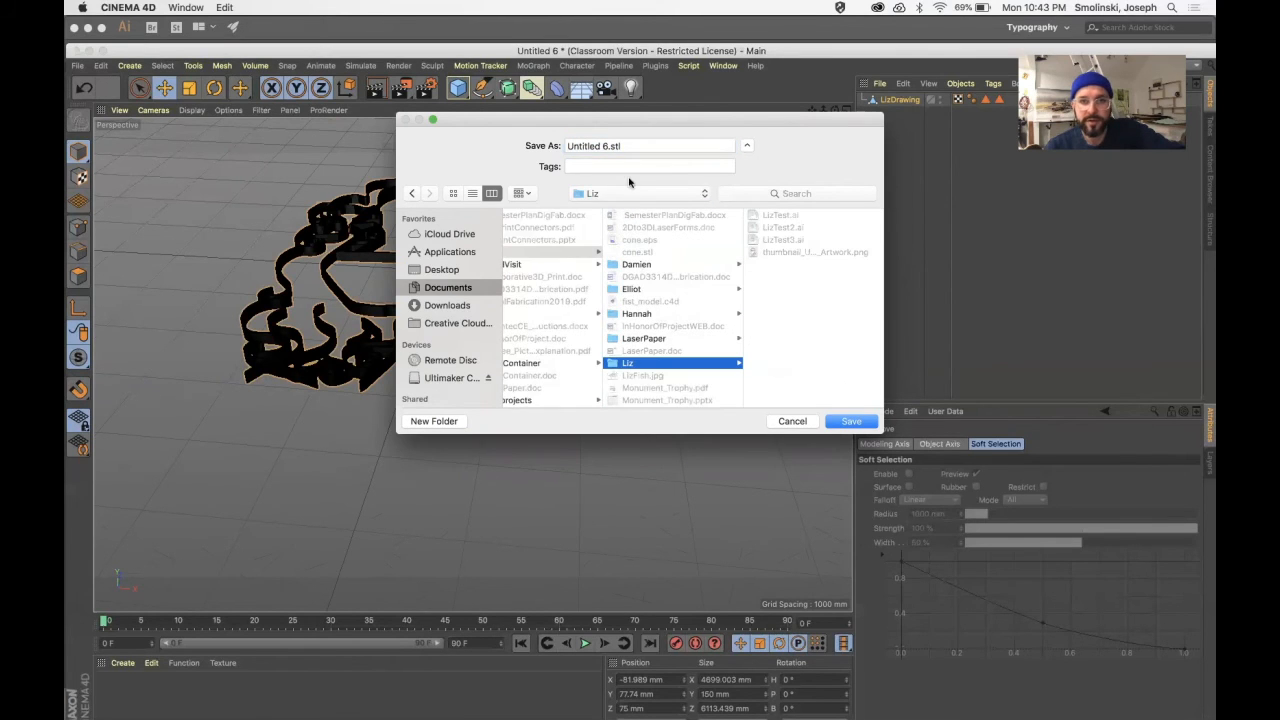
- Name the export file LizDrawing.stl and complete the STL export with the scale in millimeters
click(607, 146)
text(L)
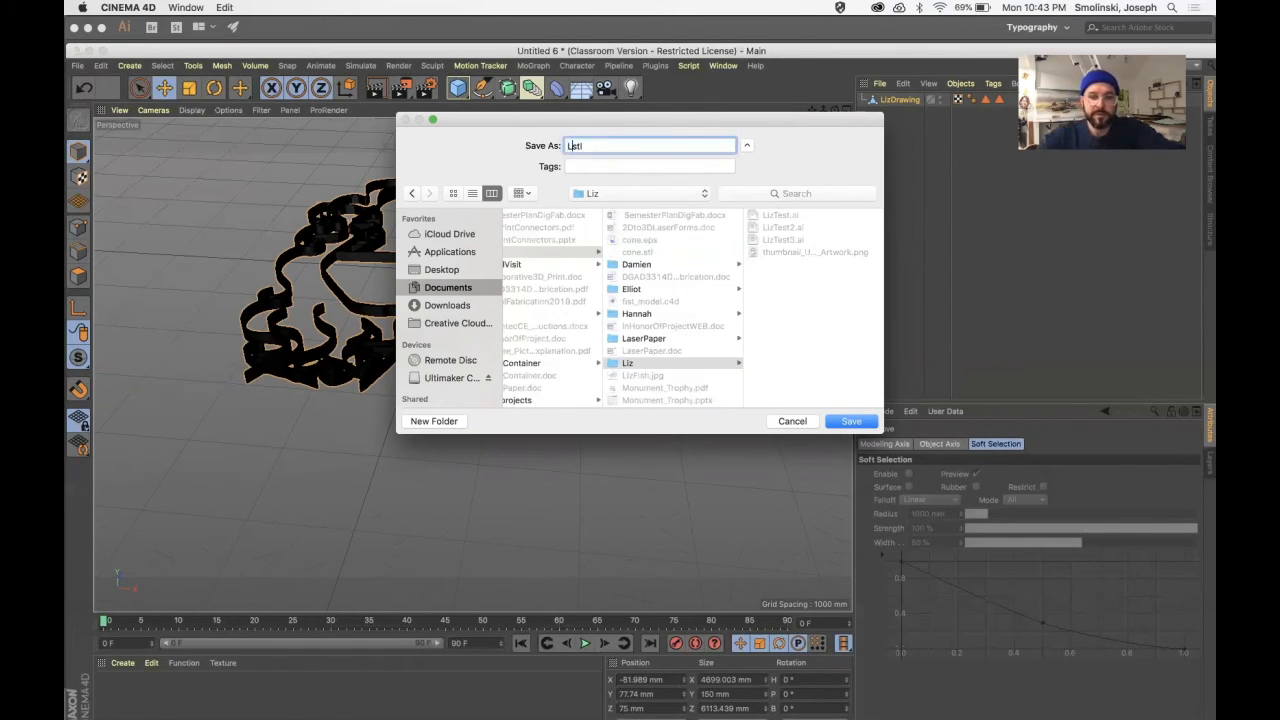
text(izDrawing)
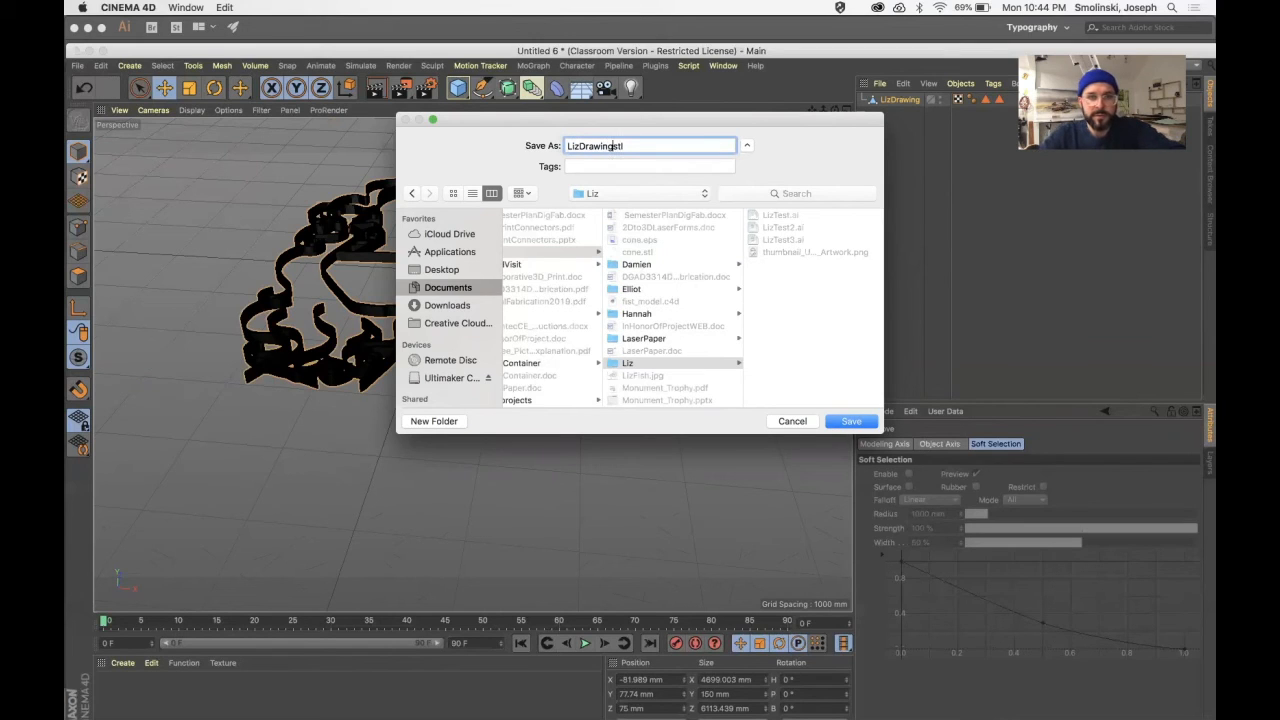
key(Return)
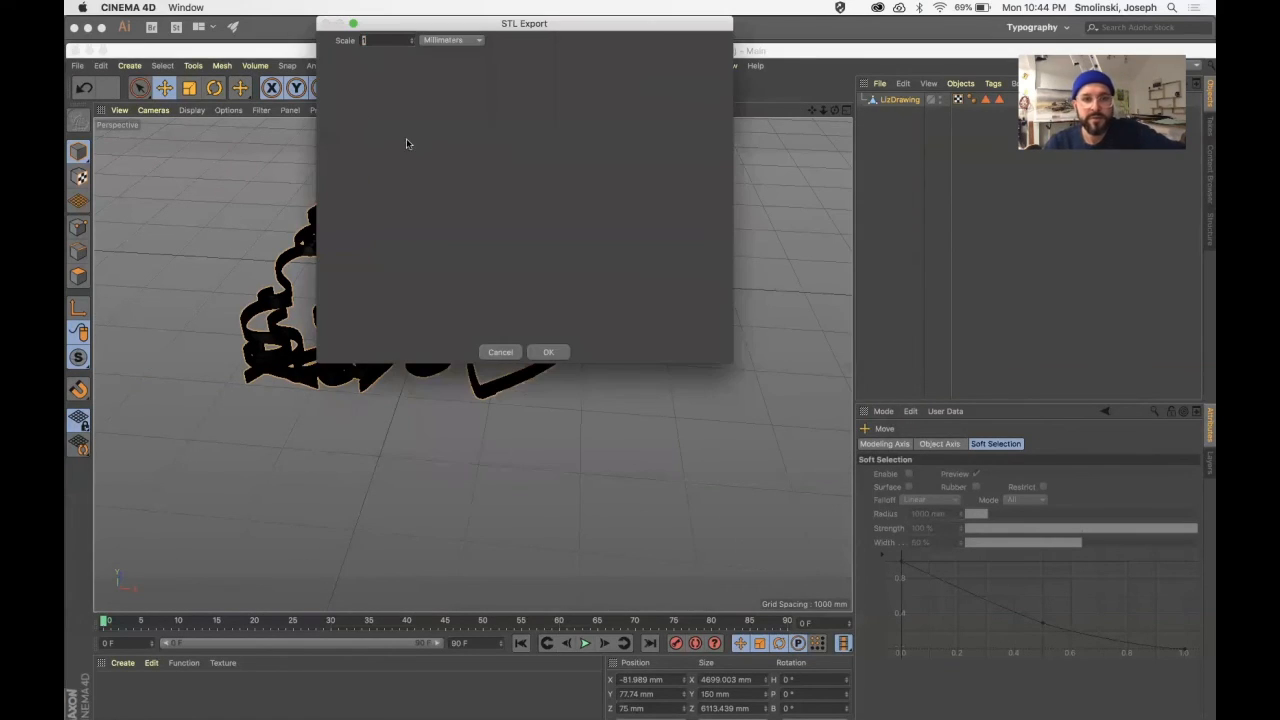
click(548, 352)
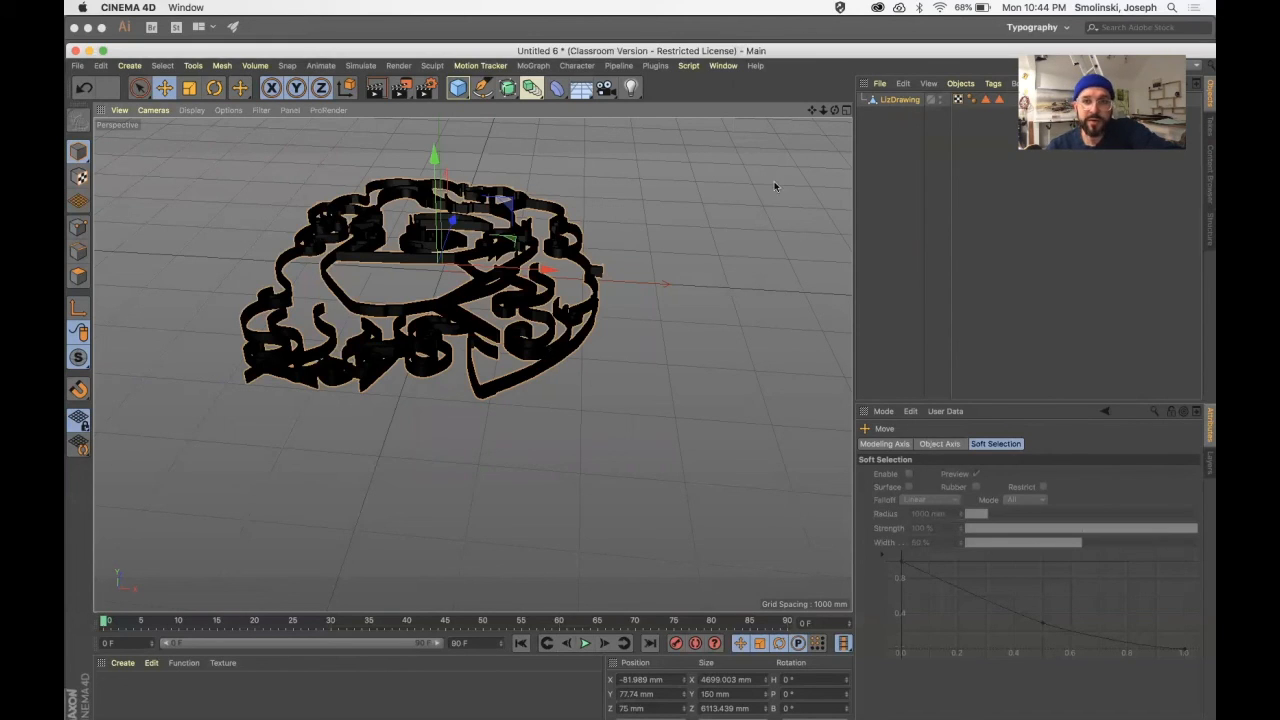
drag(835, 110, 815, 165)
drag(835, 110, 810, 115)
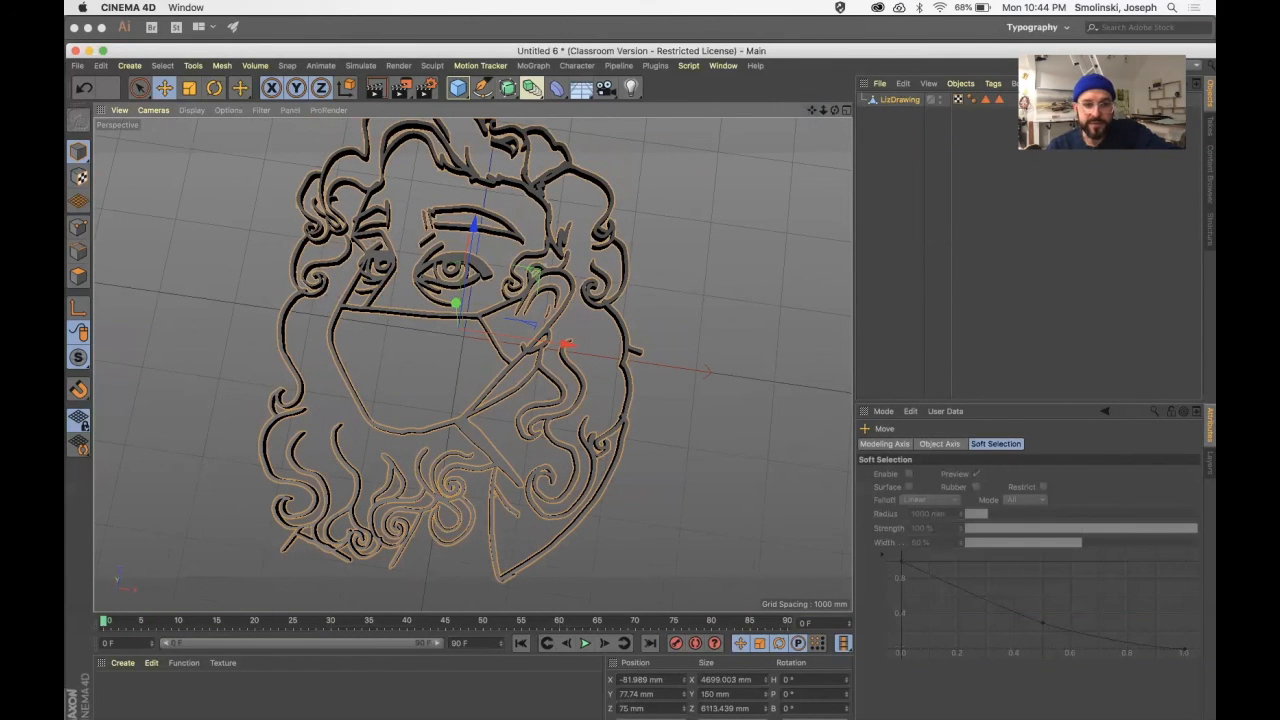
mouse_move(429, 703)
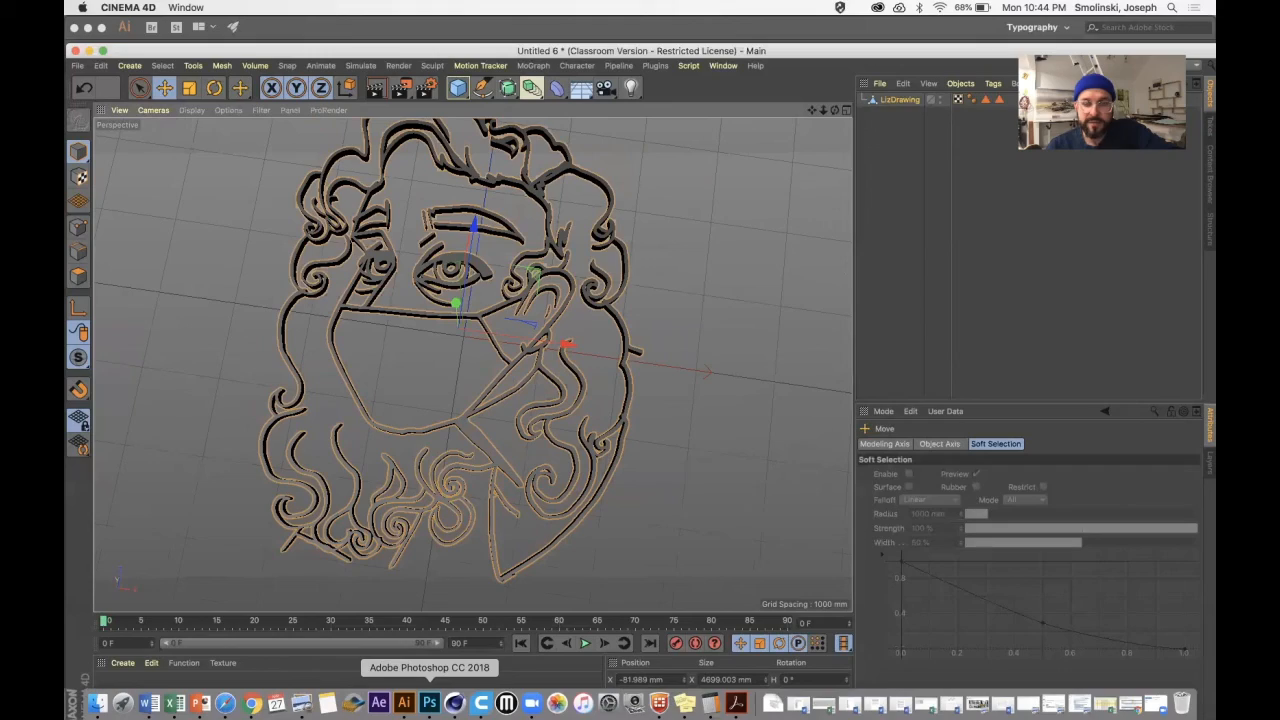